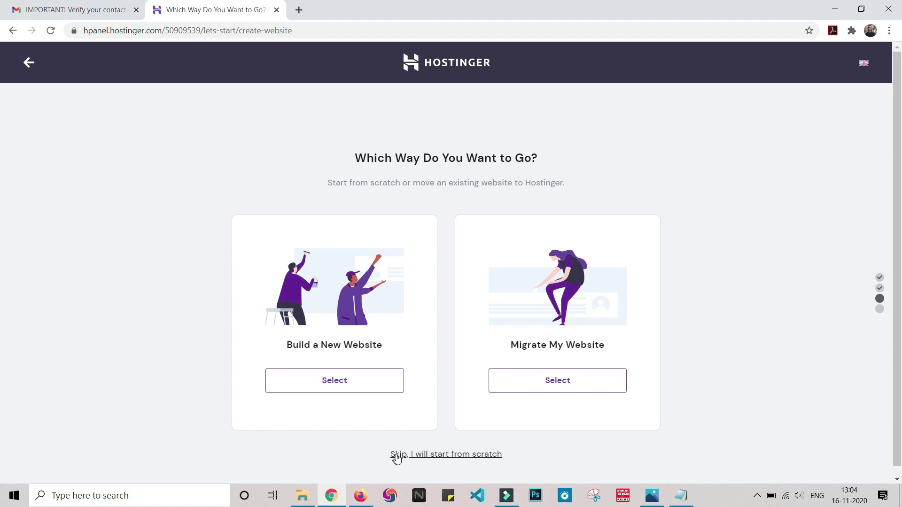
Step: Start the website from scratch and change its server location to Asia (Singapore)
click(425, 454)
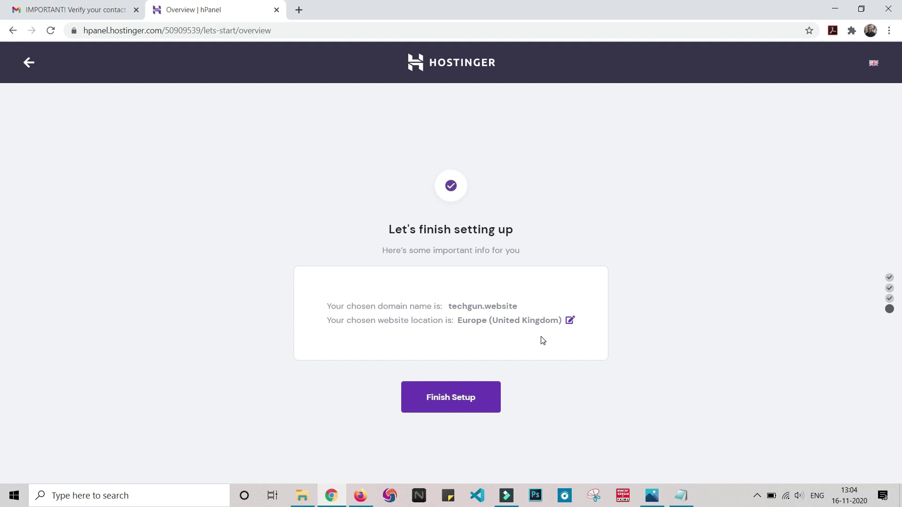
click(570, 320)
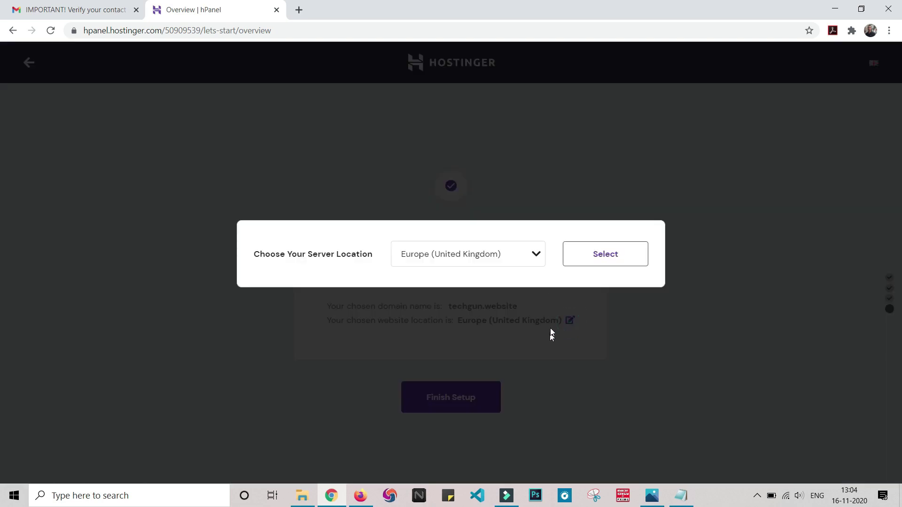
click(540, 256)
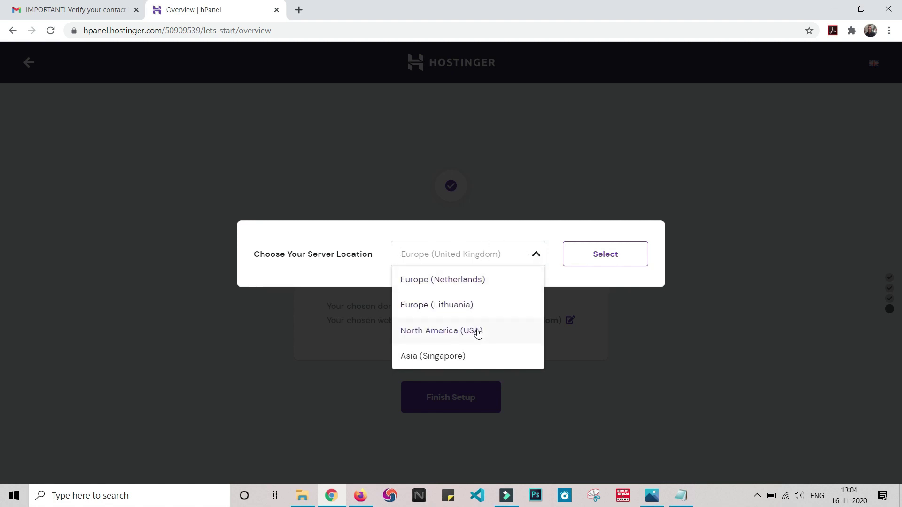
click(428, 357)
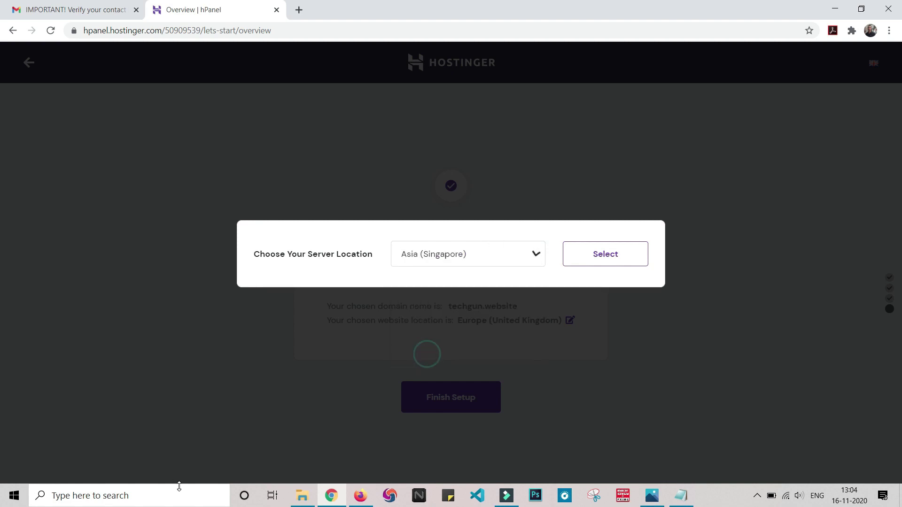
click(632, 263)
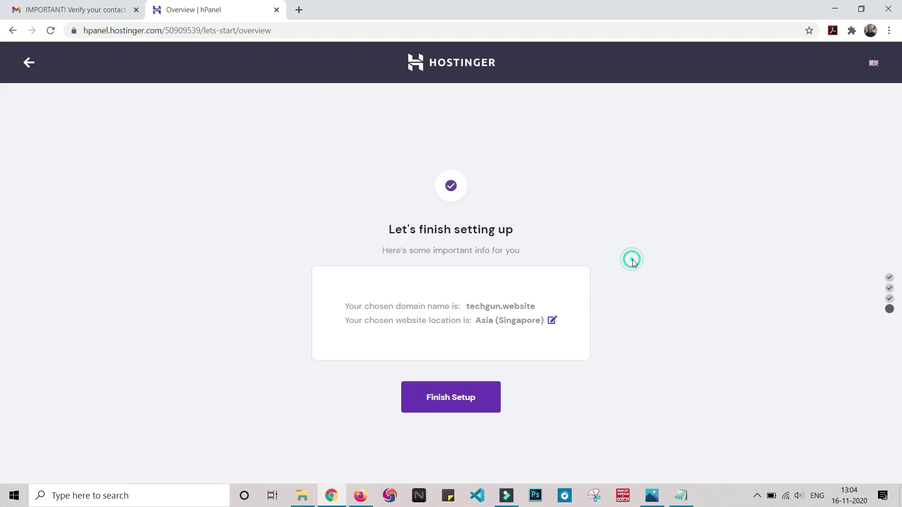
Step: Finish setup and review the techgun.website Hosting Account dashboard on server129
click(449, 404)
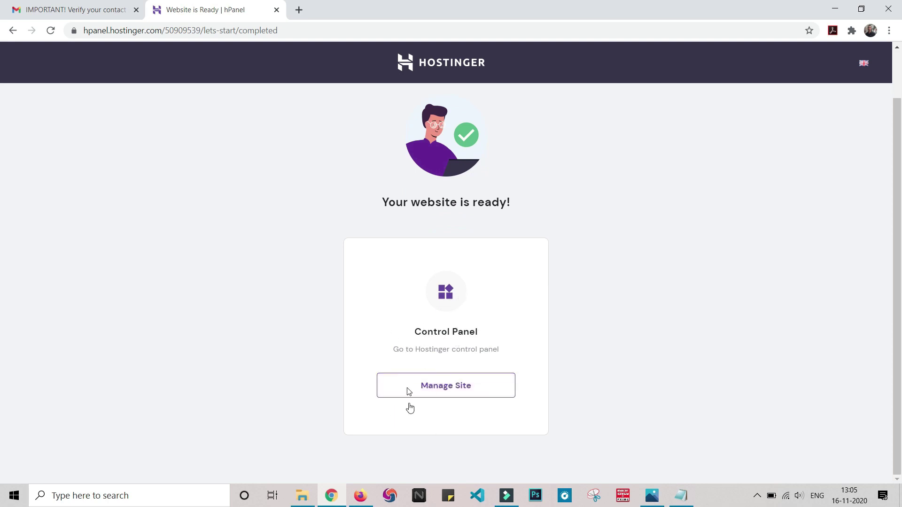
click(448, 393)
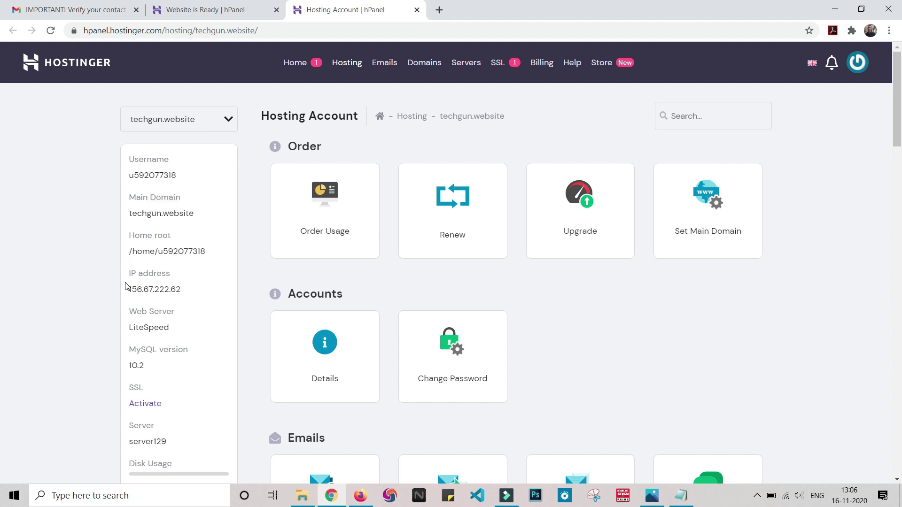
scroll(126, 287, down, 1)
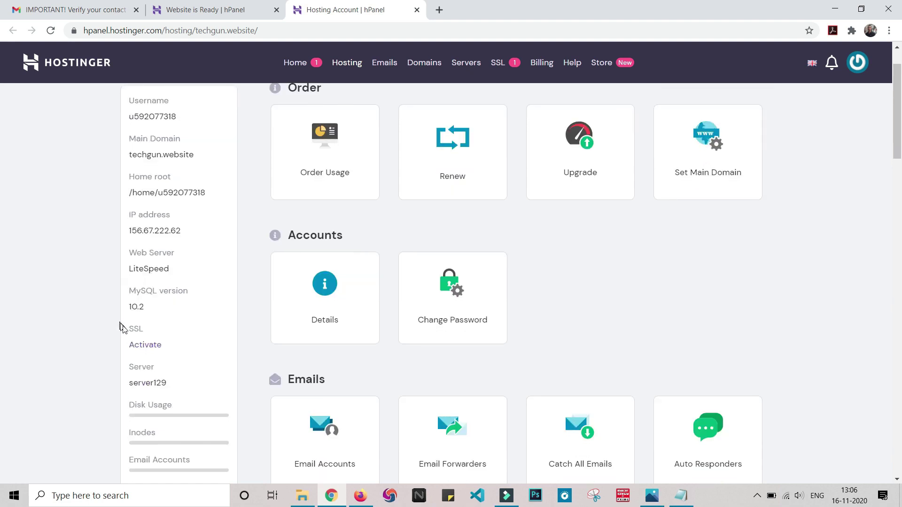
scroll(103, 375, down, 3)
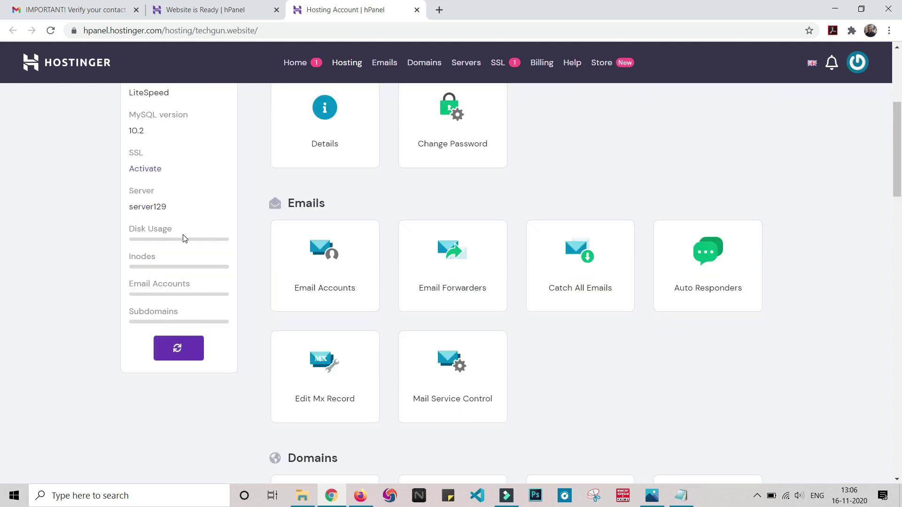
scroll(854, 437, down, 6)
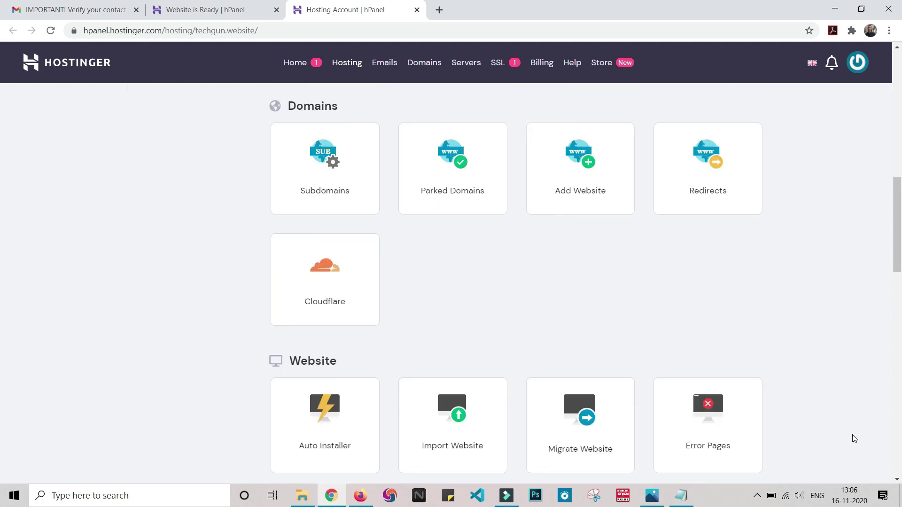
scroll(851, 423, up, 7)
scroll(847, 414, up, 3)
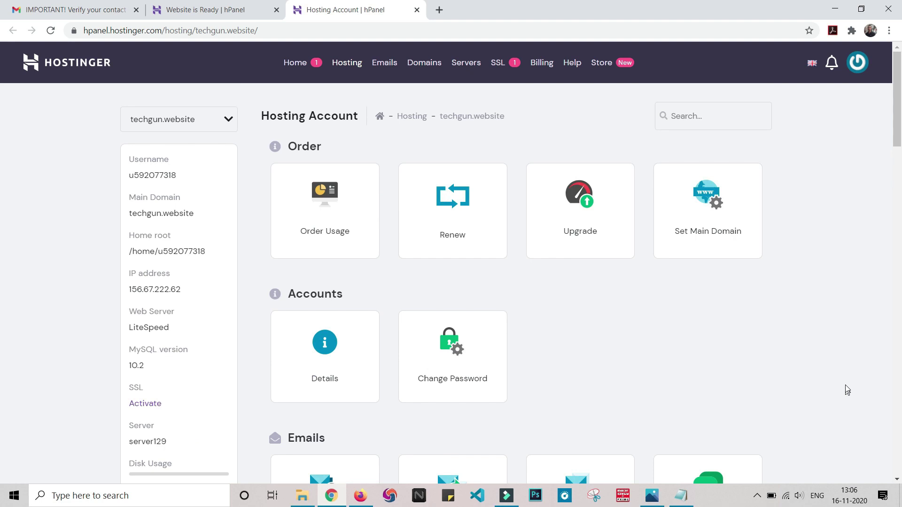
Step: From Home, install SSL on techgun.website, dismiss the pending notice and refresh the dashboard
click(301, 64)
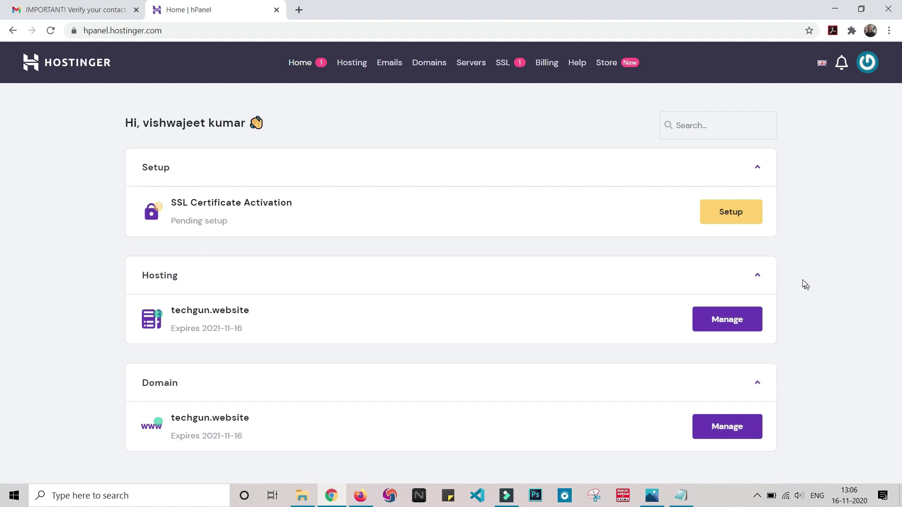
click(732, 212)
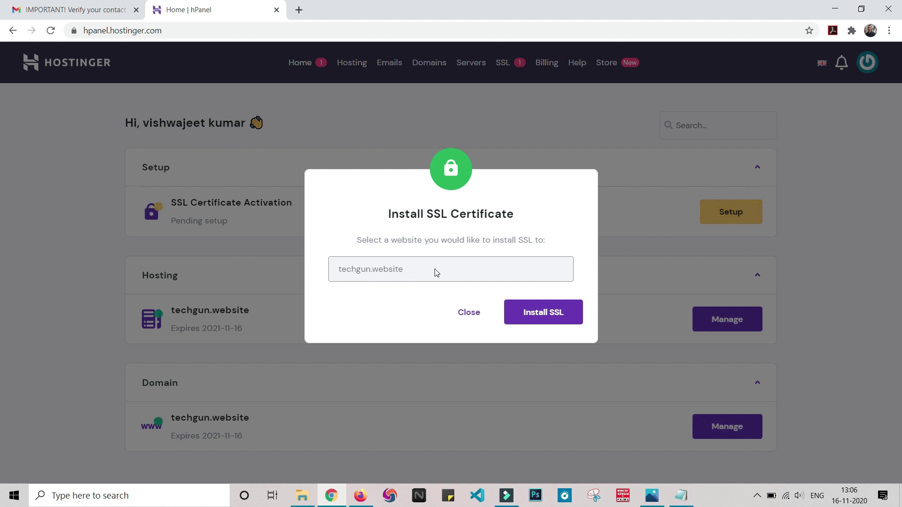
click(550, 314)
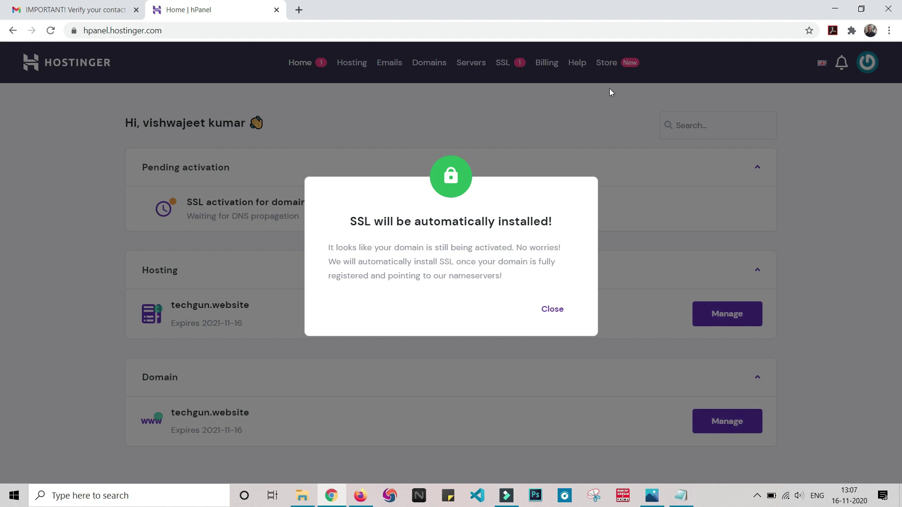
click(549, 308)
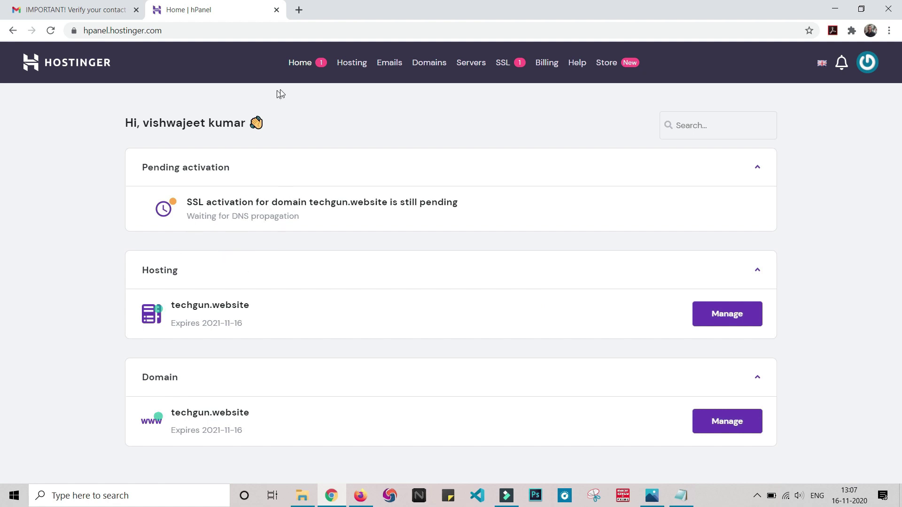
click(300, 65)
click(300, 64)
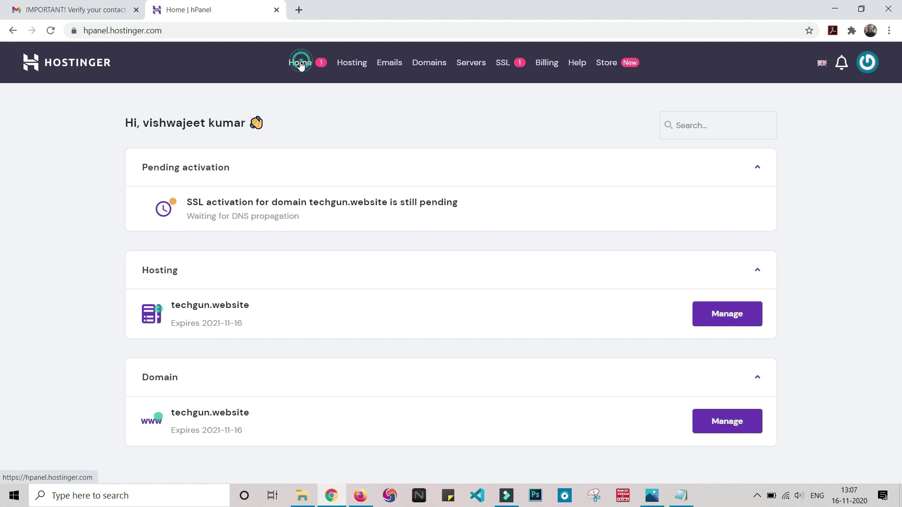
Step: Manage the techgun.website hosting plan and open its Auto Installer from the Website section
click(295, 67)
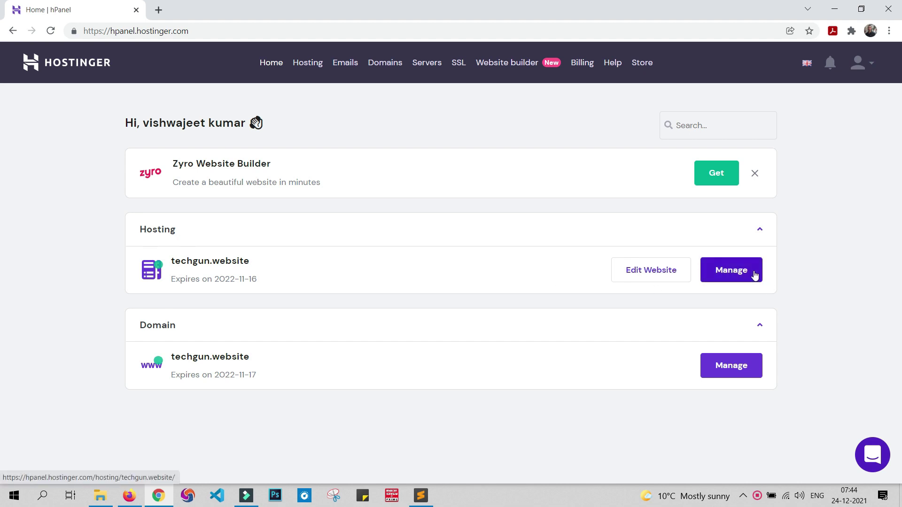
click(738, 273)
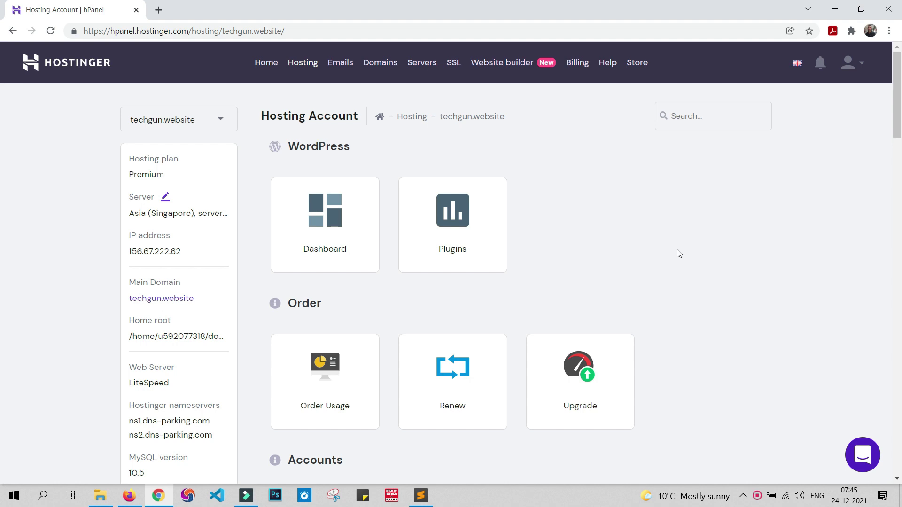
scroll(679, 254, down, 10)
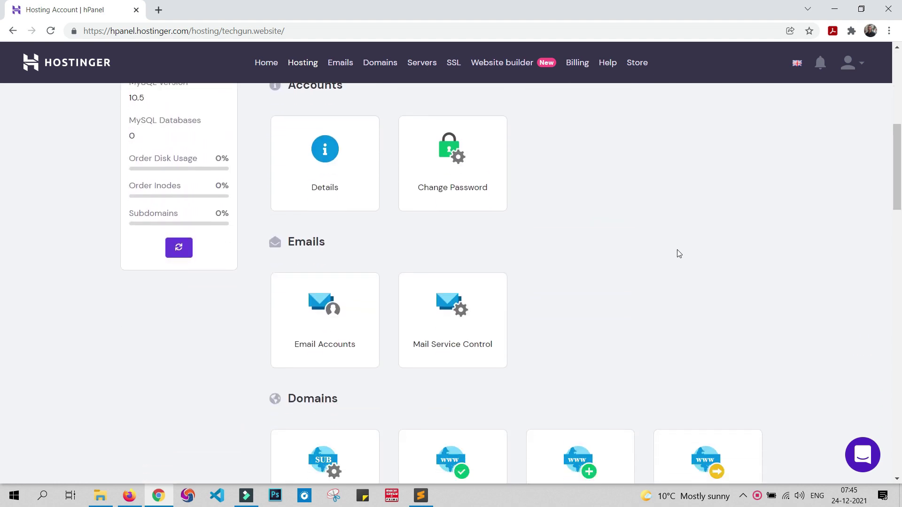
scroll(679, 254, down, 3)
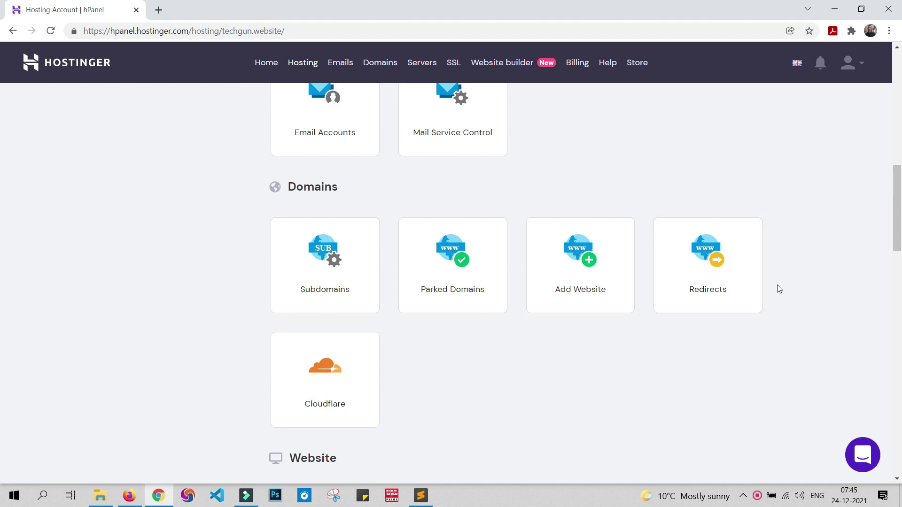
scroll(777, 286, down, 8)
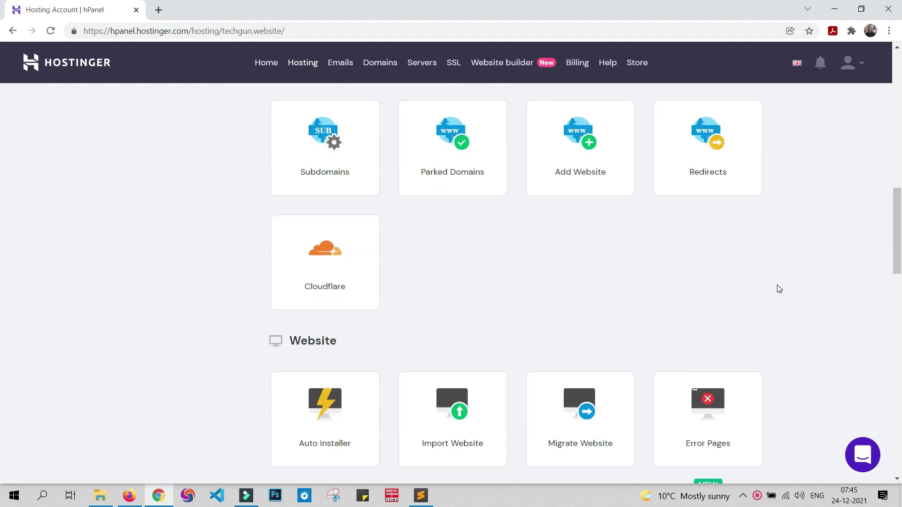
scroll(778, 283, down, 7)
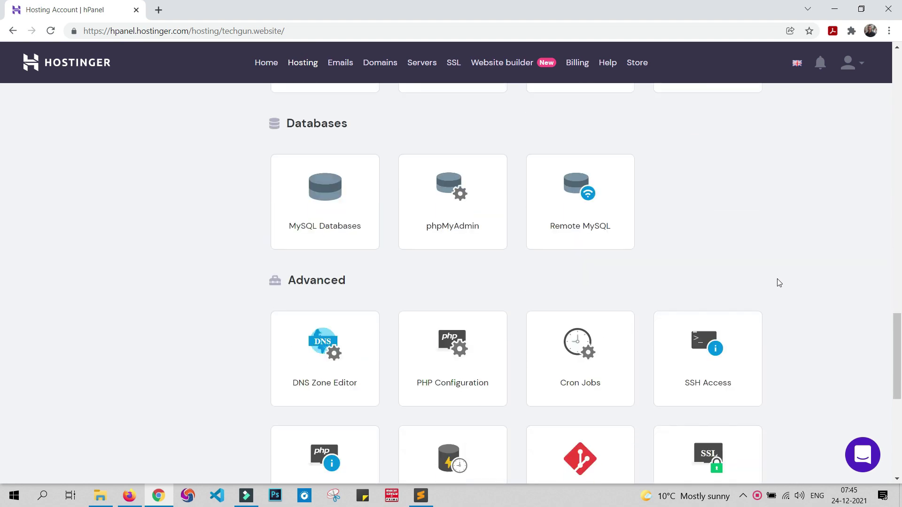
scroll(304, 257, up, 7)
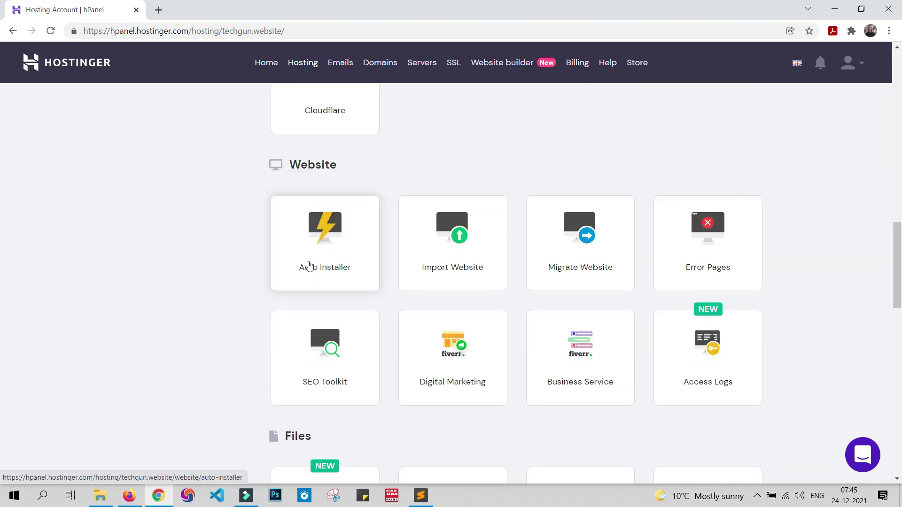
click(325, 237)
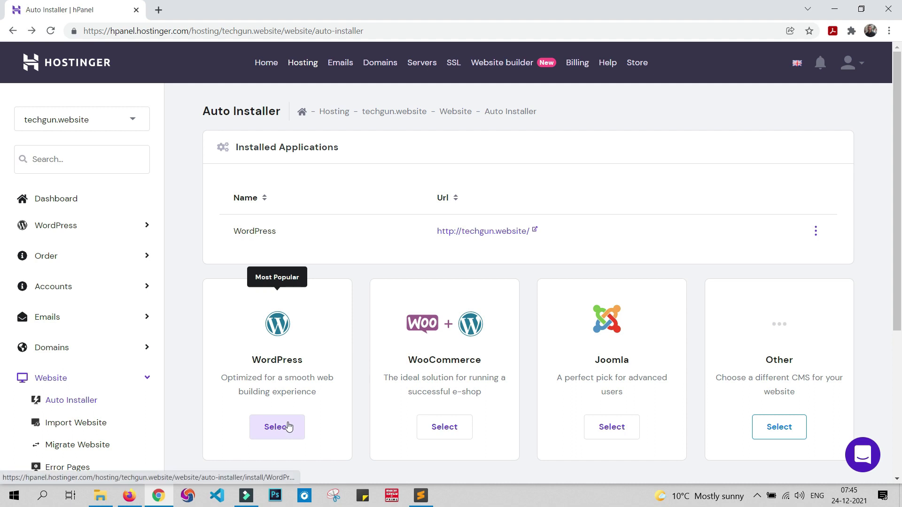
Step: Start a new WordPress install and replace the administrator username and password
click(288, 427)
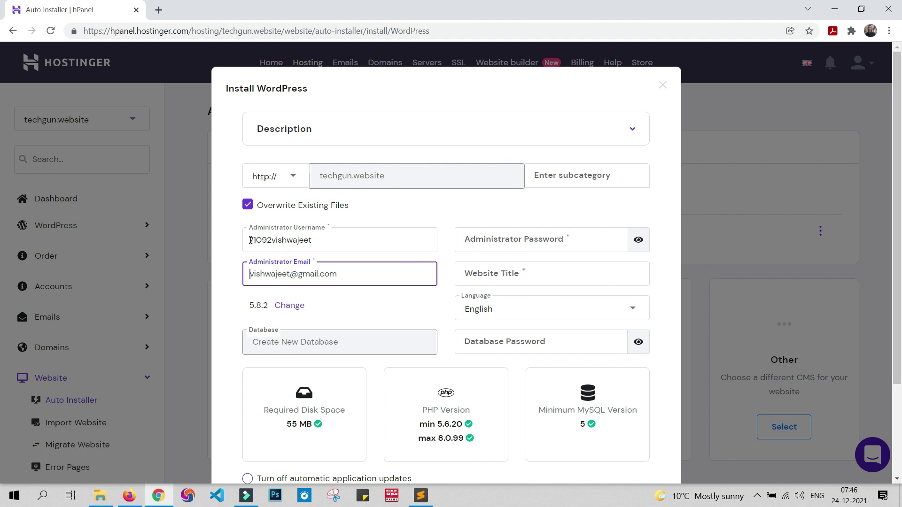
drag(250, 240, 343, 235)
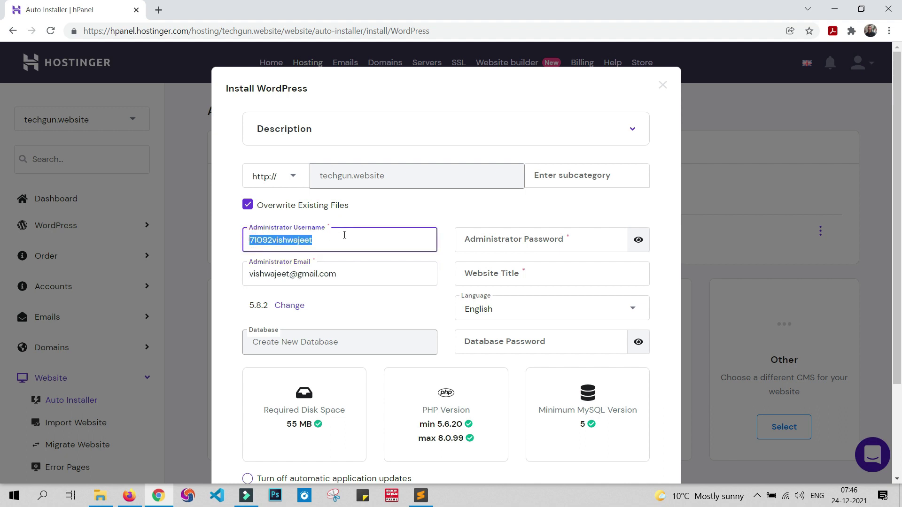
key(BackSpace)
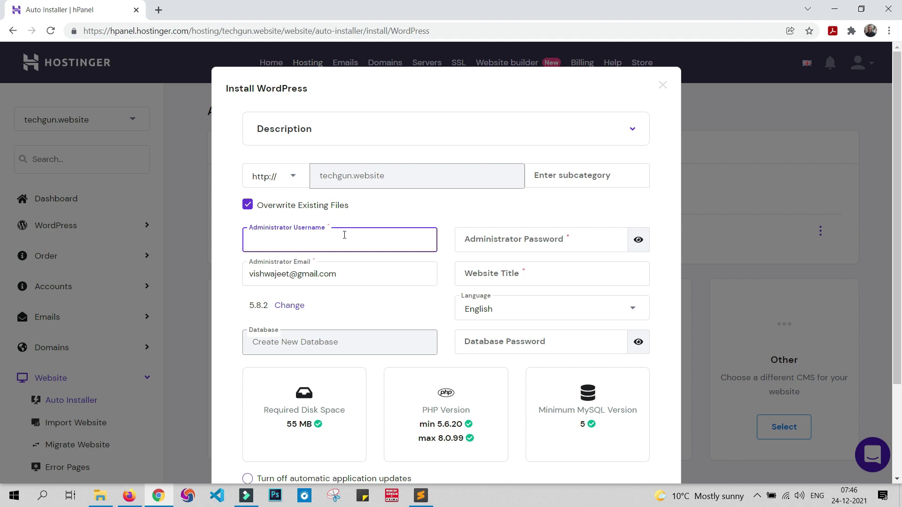
text(vishwajje)
text(eet)
click(597, 244)
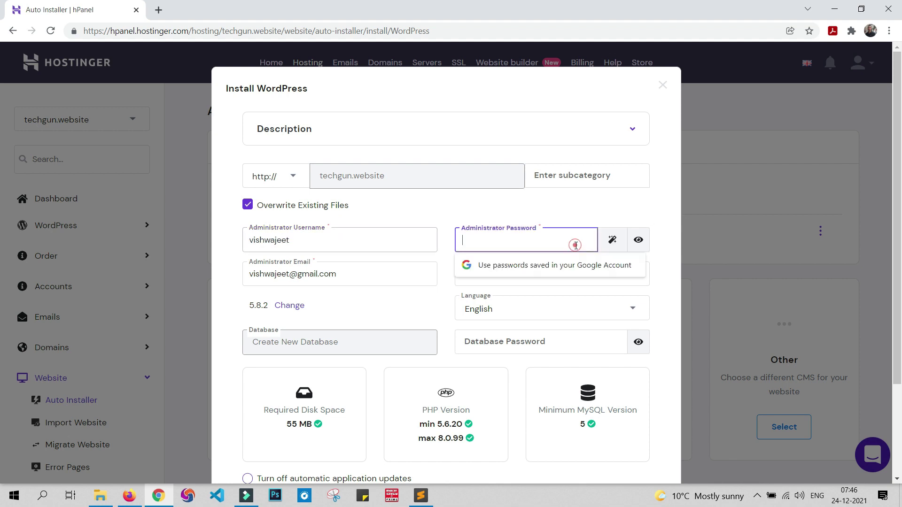
click(618, 213)
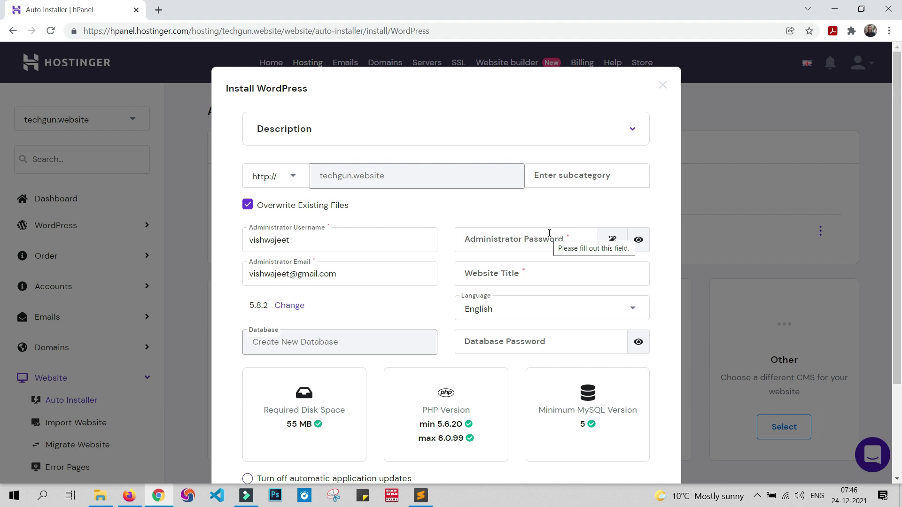
double_click(280, 236)
click(518, 237)
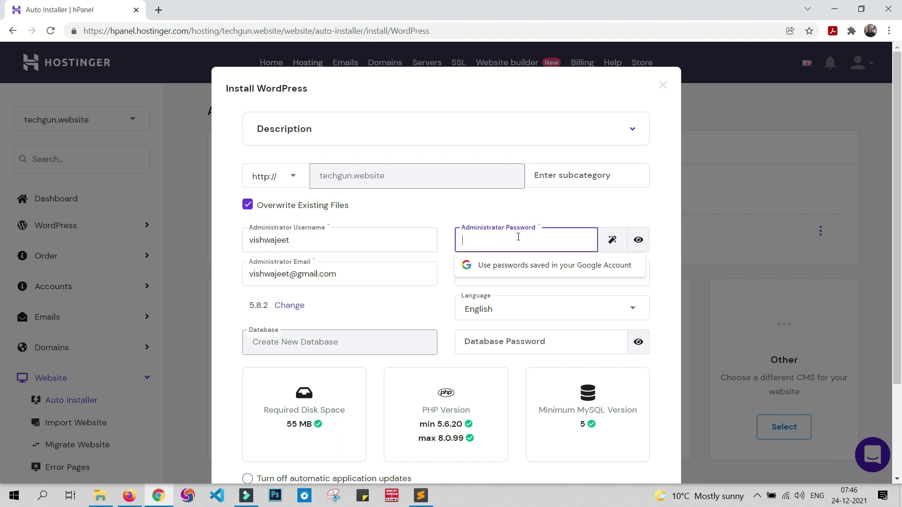
text(vi)
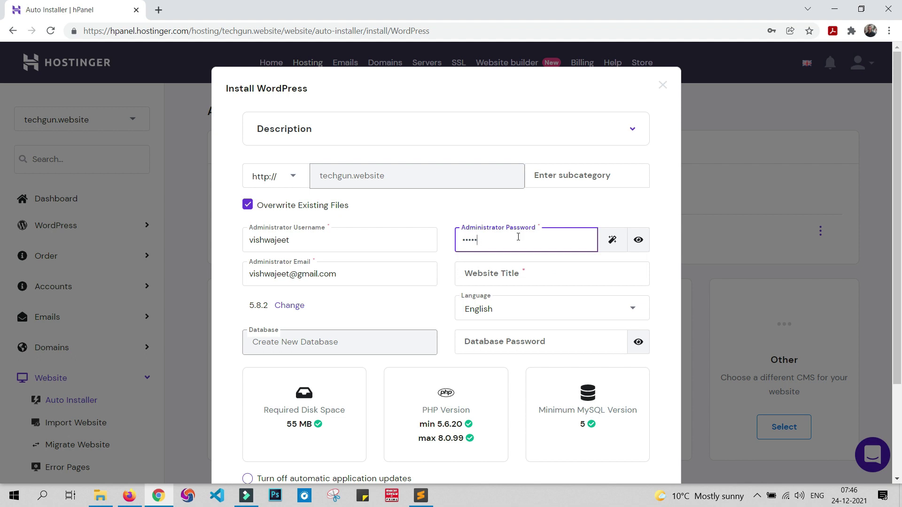
key(ctrl+v)
drag(345, 277, 221, 285)
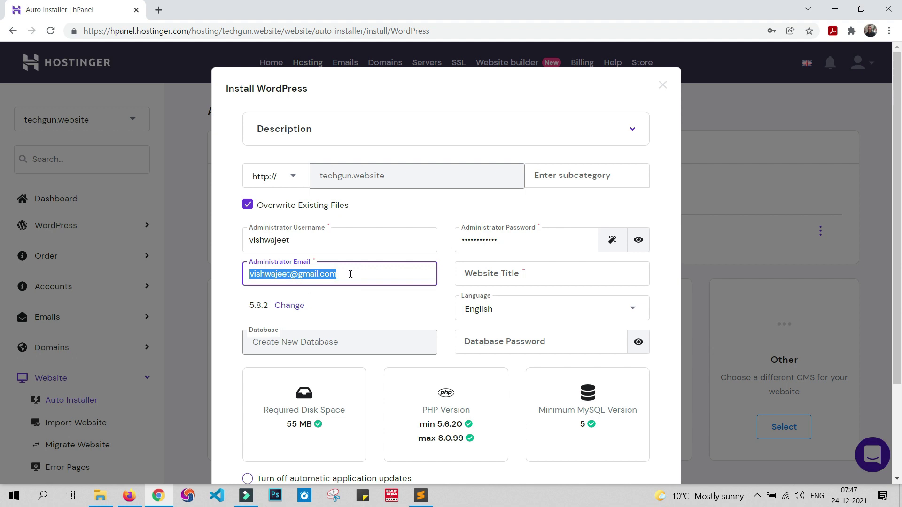
Step: Enter 'Tech Gun' as the website title and run the installation
click(517, 272)
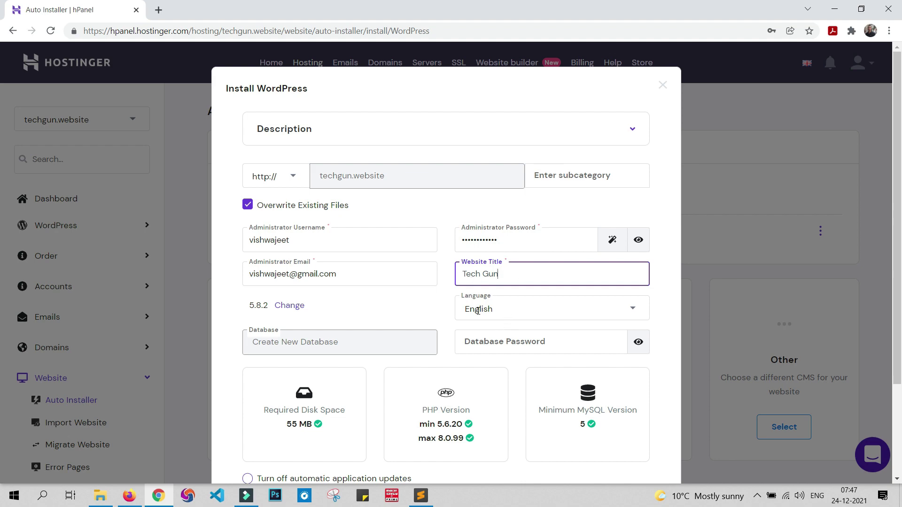
scroll(336, 267, down, 3)
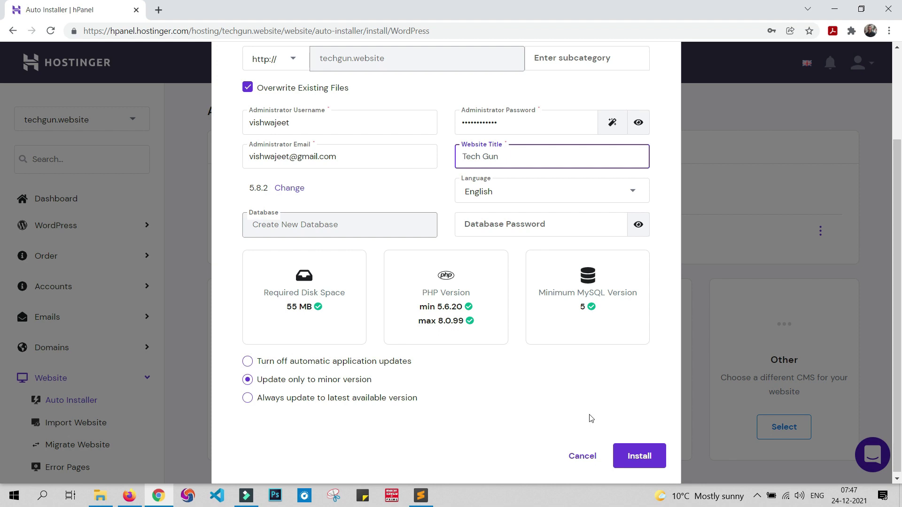
click(640, 456)
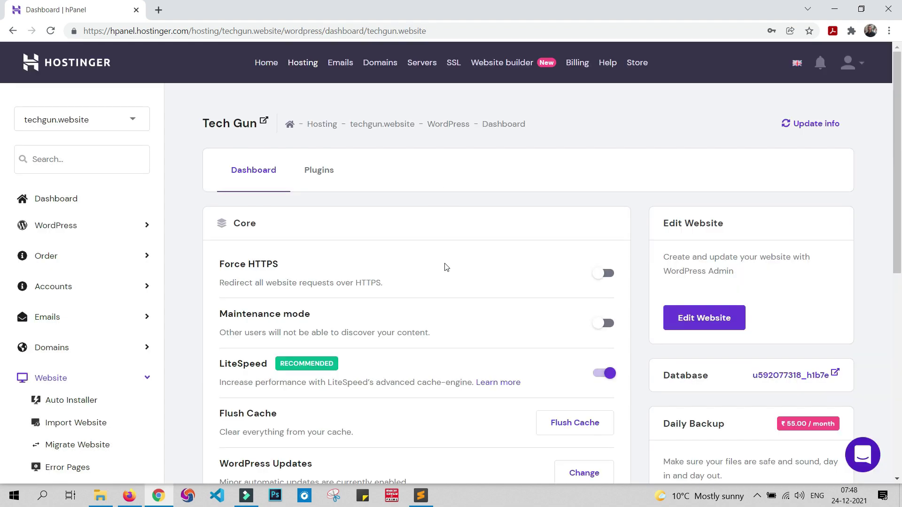
Step: Open the Tech Gun site and load its /wp-admin login page
click(222, 127)
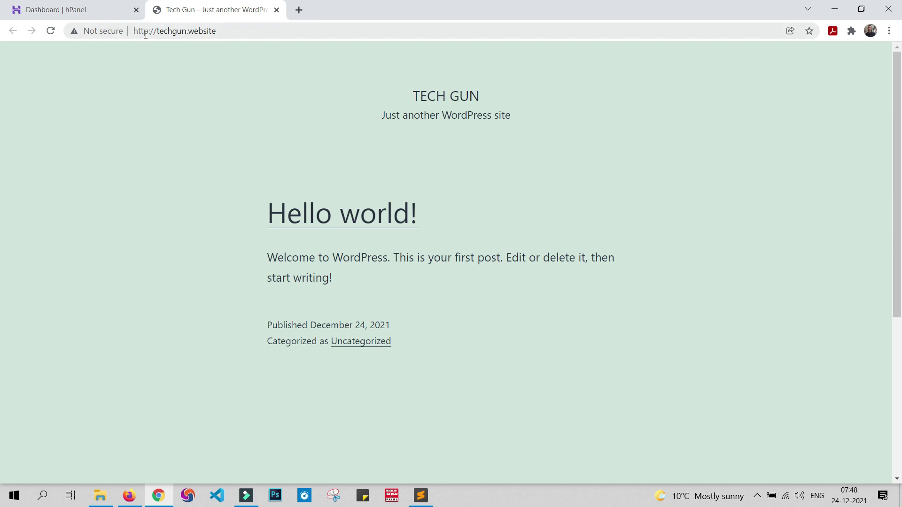
click(251, 31)
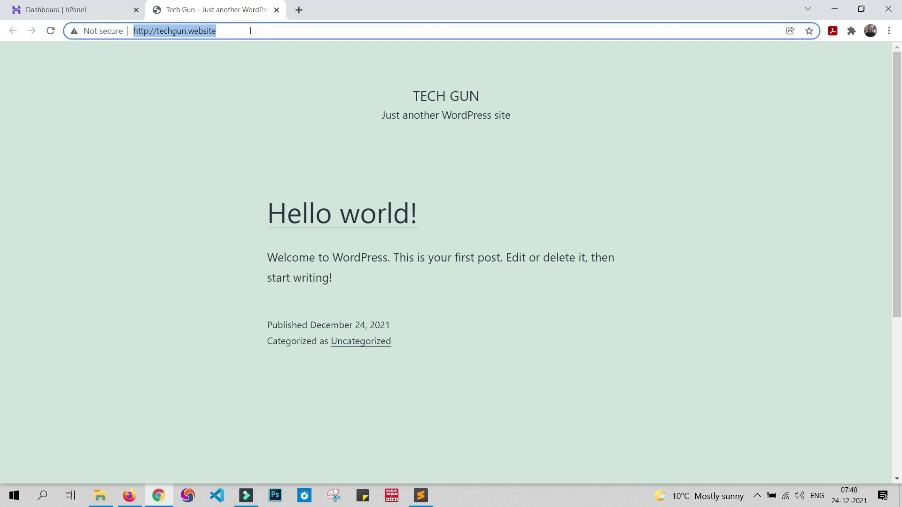
click(250, 31)
text(/)
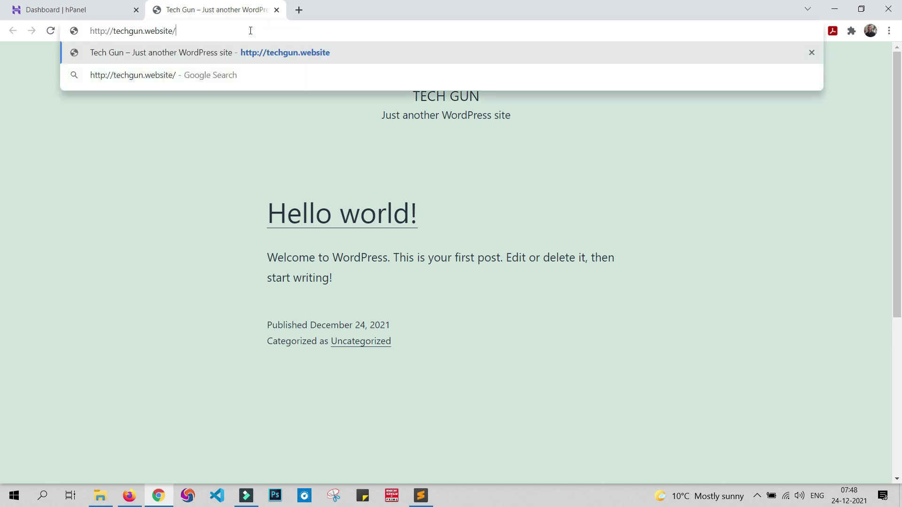
text(wp-)
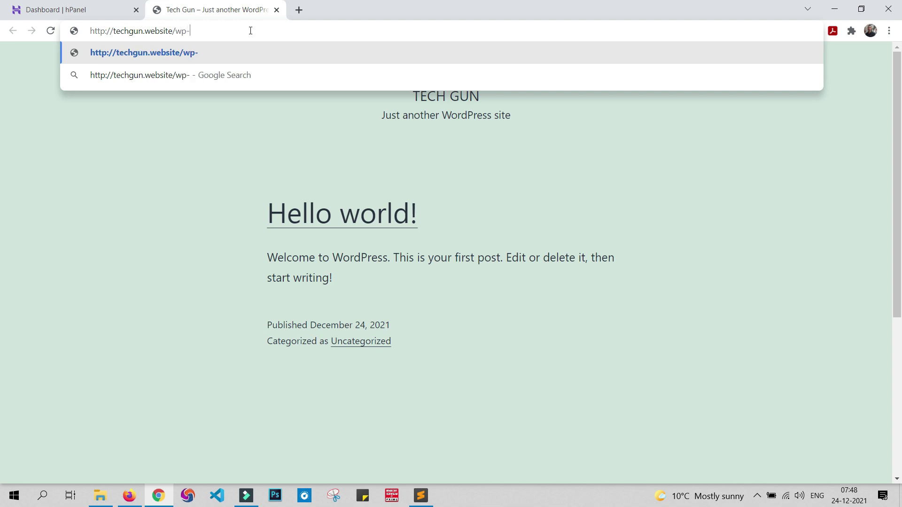
text(admin)
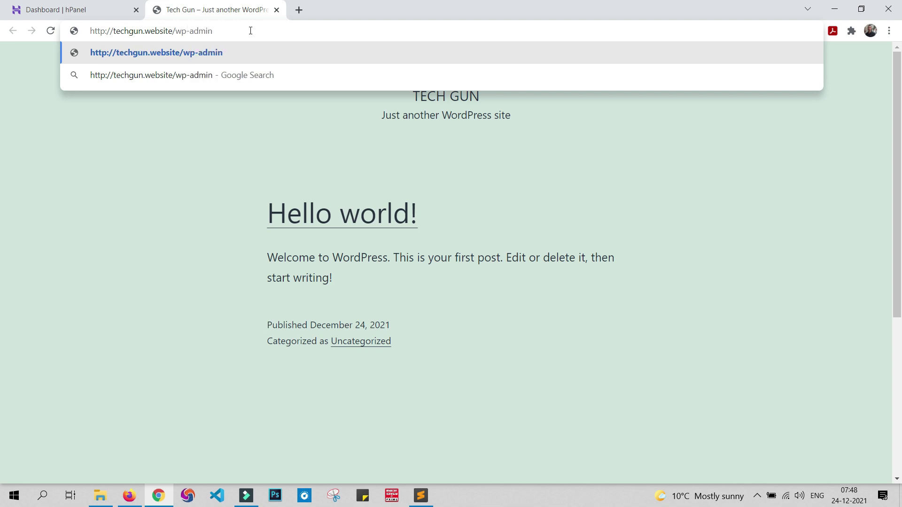
key(Return)
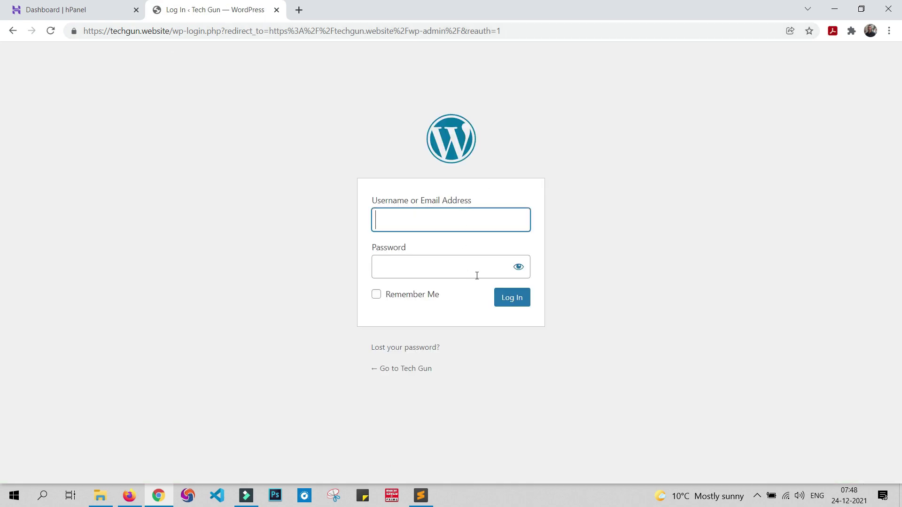
Step: Log in to the Tech Gun admin with the administrator username and password
text(vishwajeet)
click(658, 220)
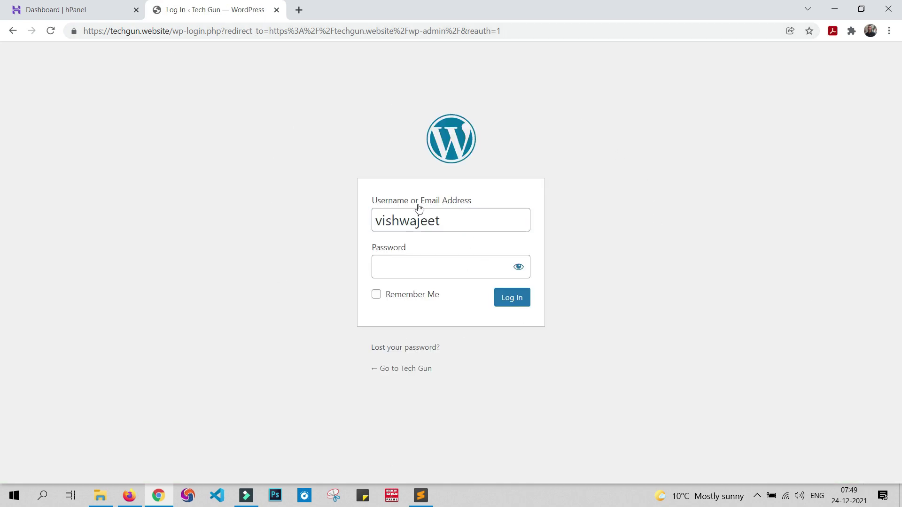
click(426, 266)
text(***)
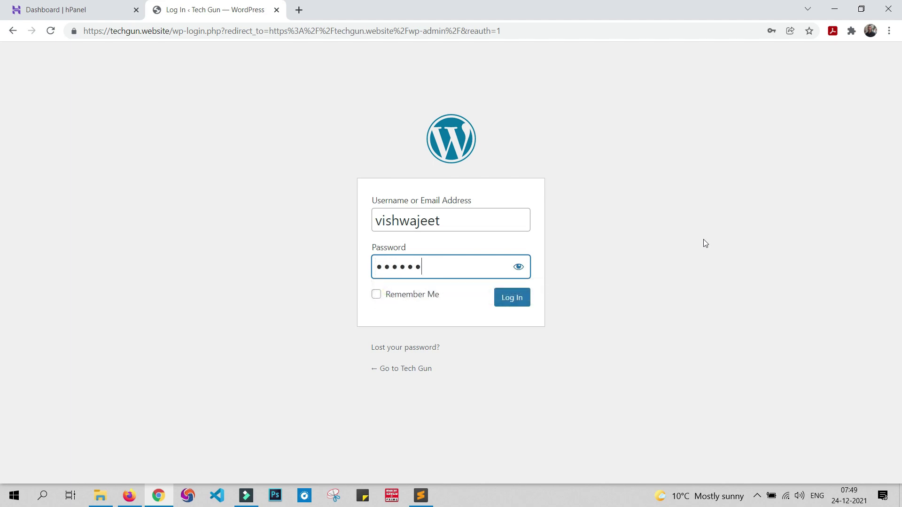
text(**)
click(500, 298)
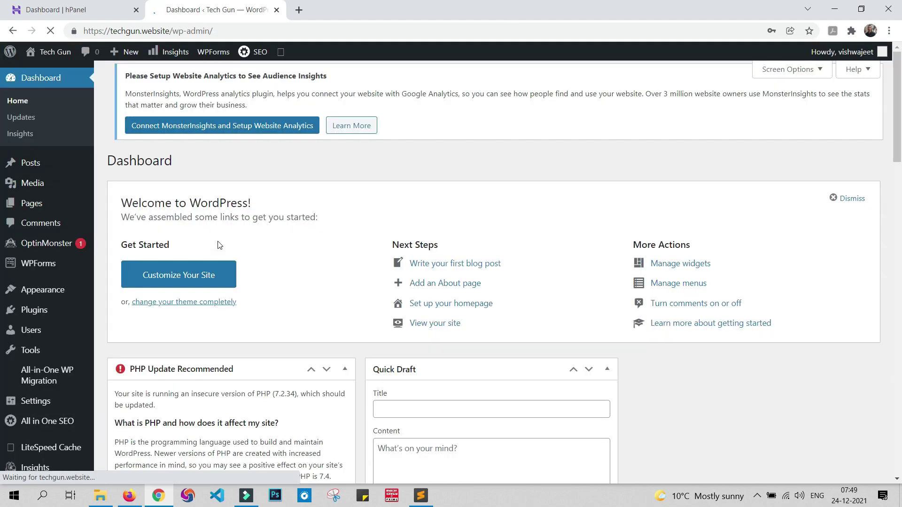
Step: Close the Hostinger hPanel browser tab
click(40, 10)
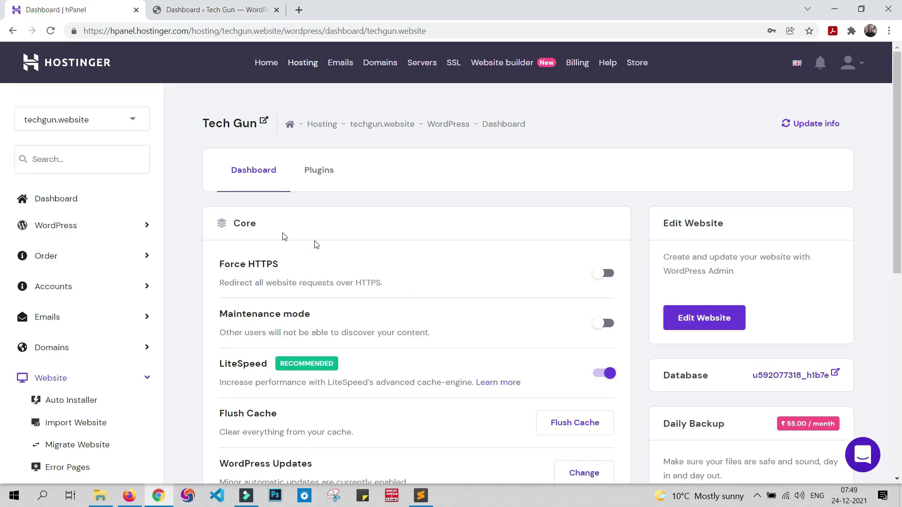
click(137, 10)
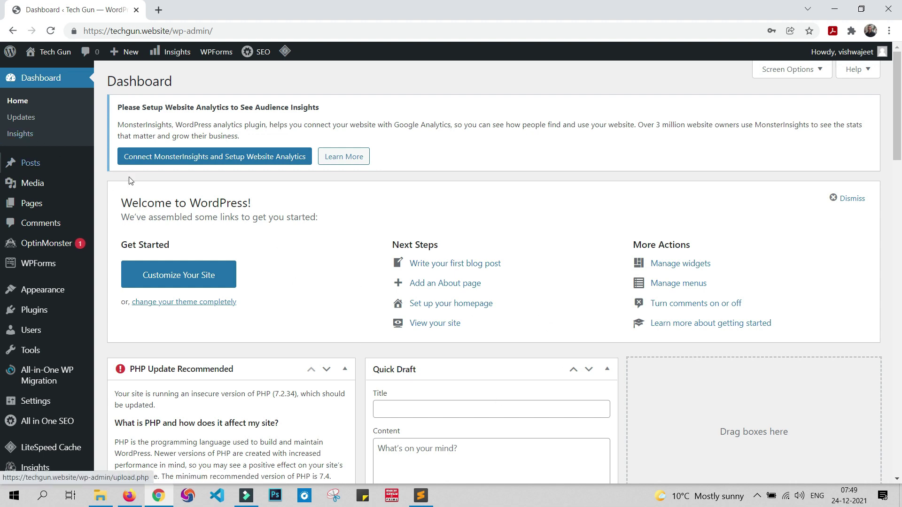
mouse_move(50, 59)
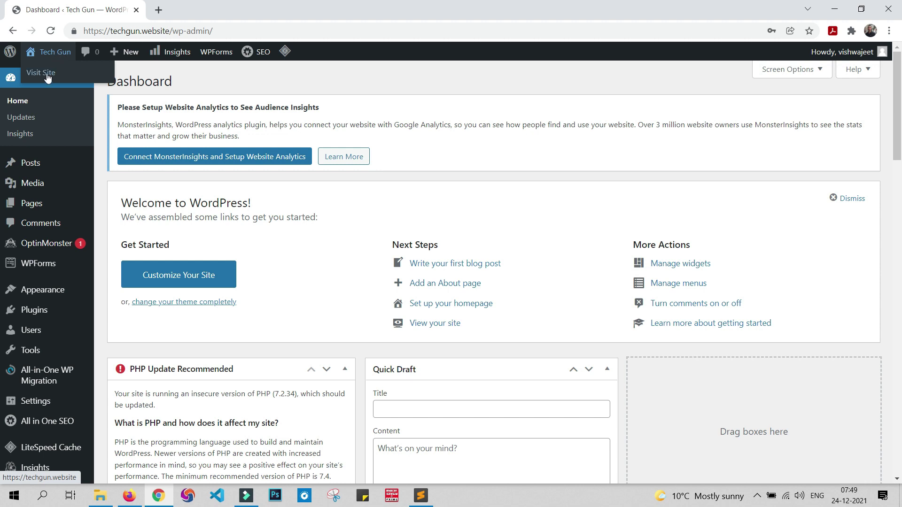
Step: Open the live front page plus a dashboard tab moved to first place, ending on the dashboard
click(47, 74)
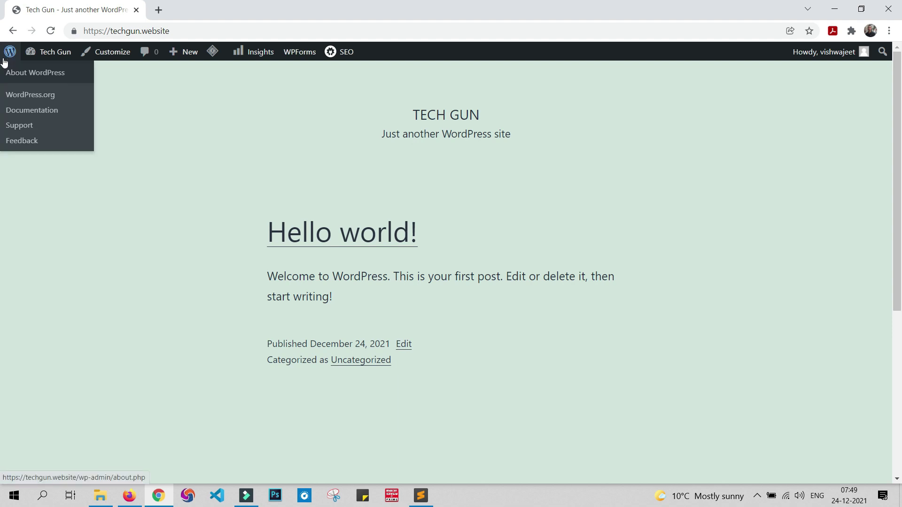
mouse_move(55, 55)
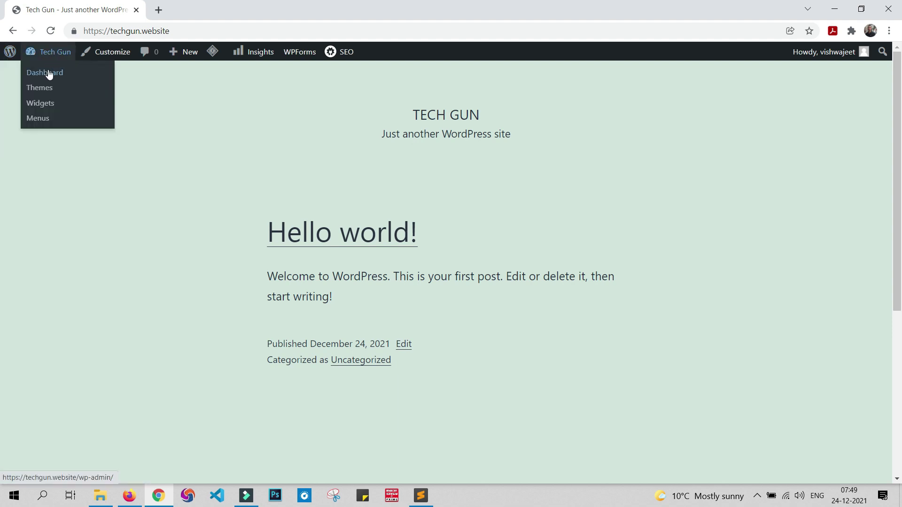
middle_click(49, 75)
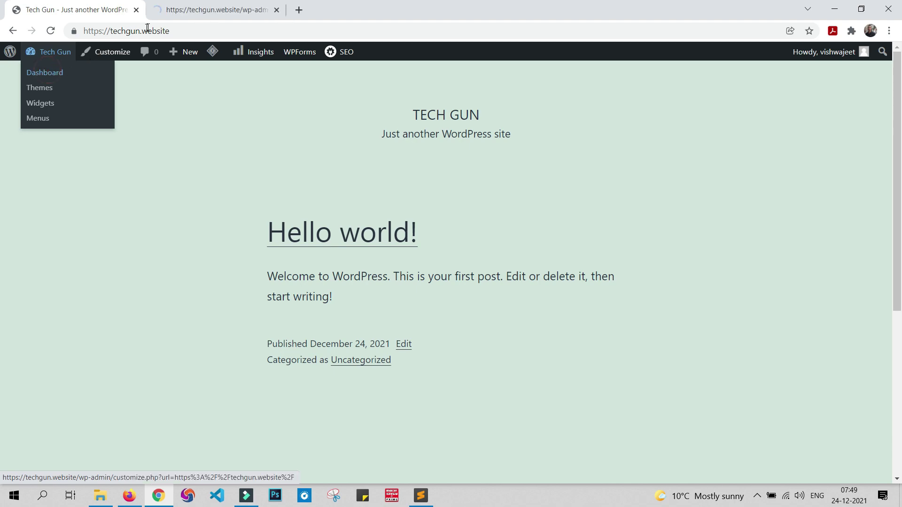
click(203, 11)
drag(111, 3, 47, 7)
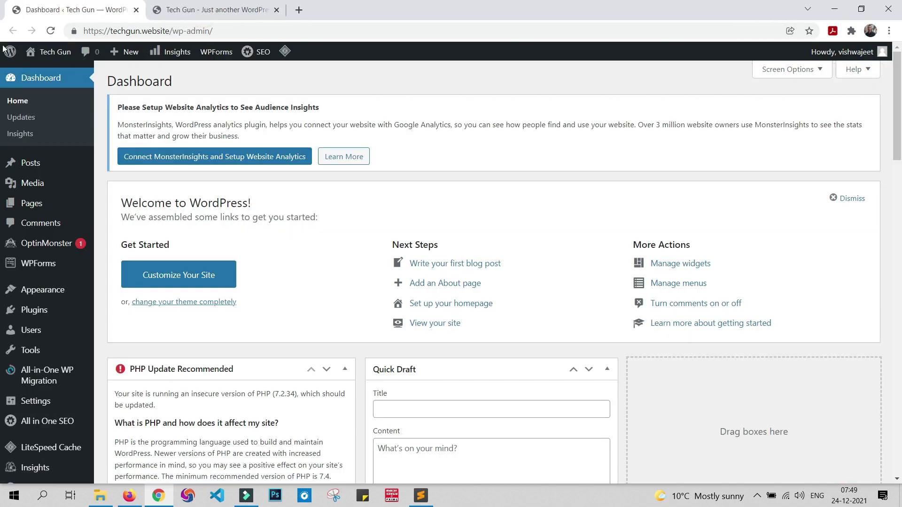
click(195, 9)
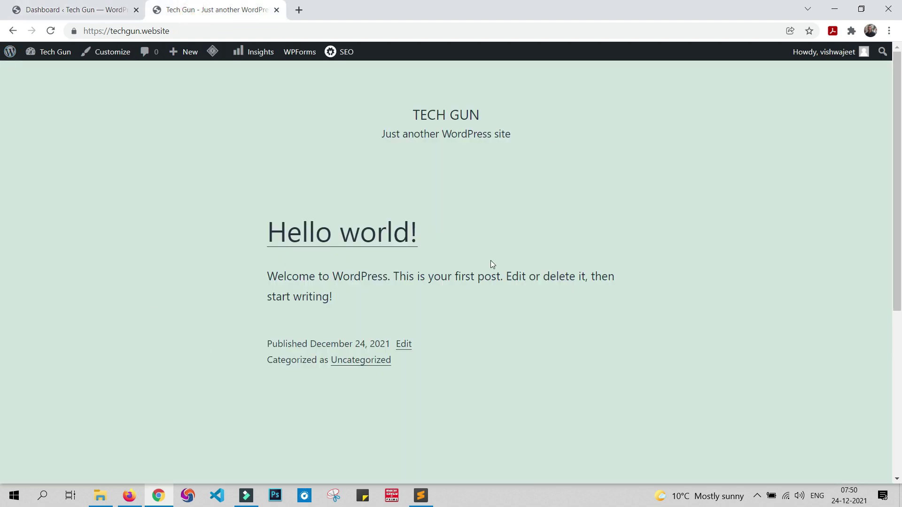
click(66, 10)
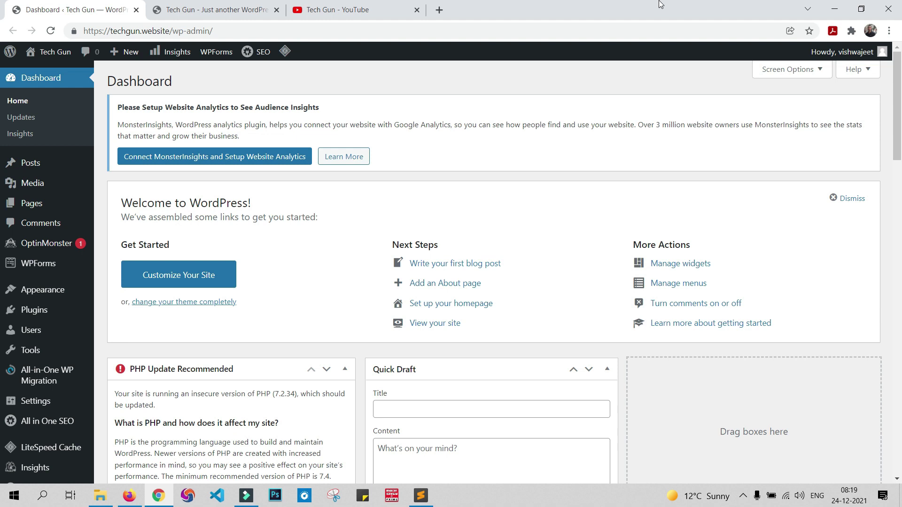
click(169, 9)
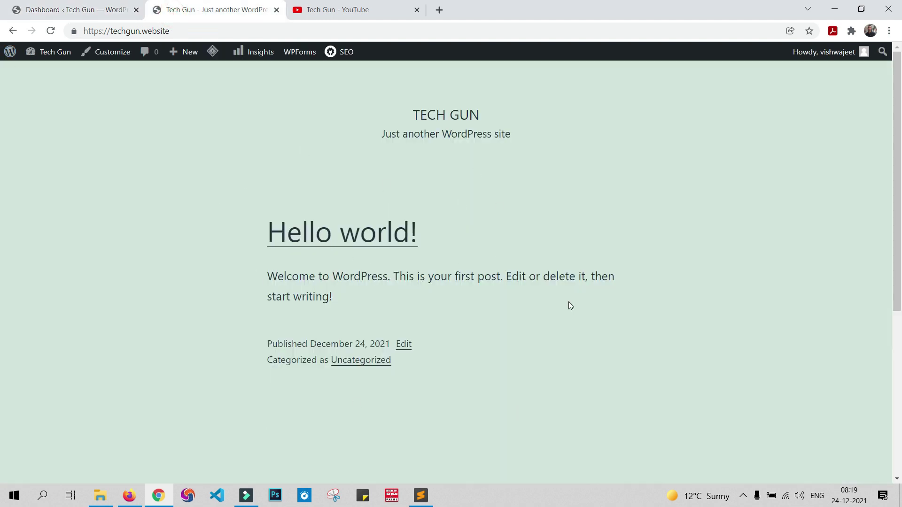
click(46, 12)
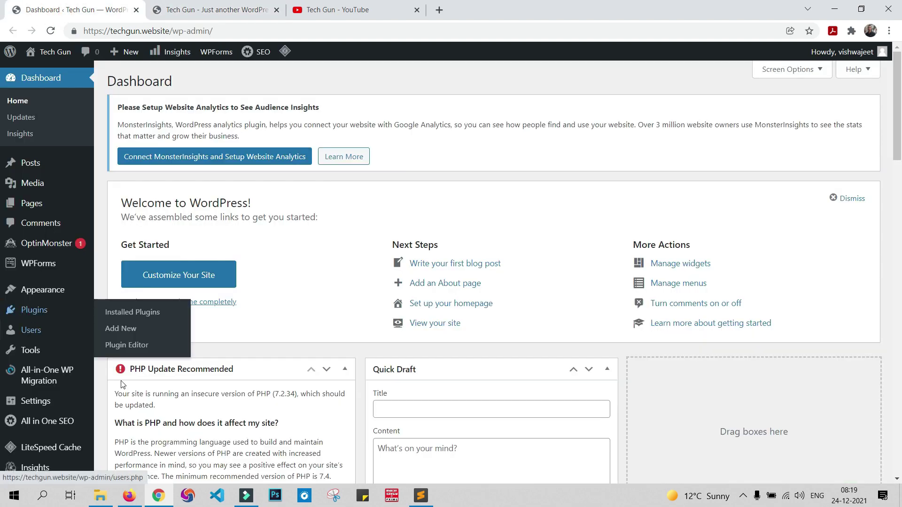
mouse_move(29, 295)
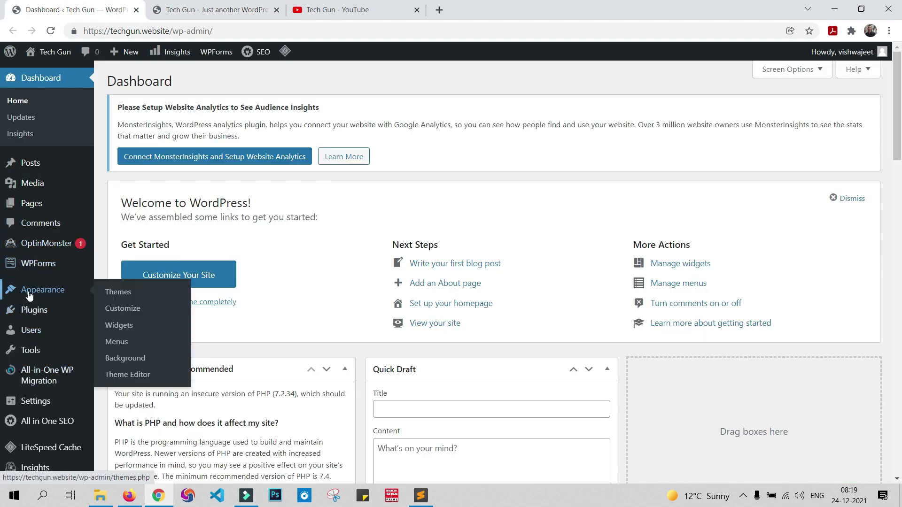
Step: Install the Astra theme from the Add New Themes page
click(114, 296)
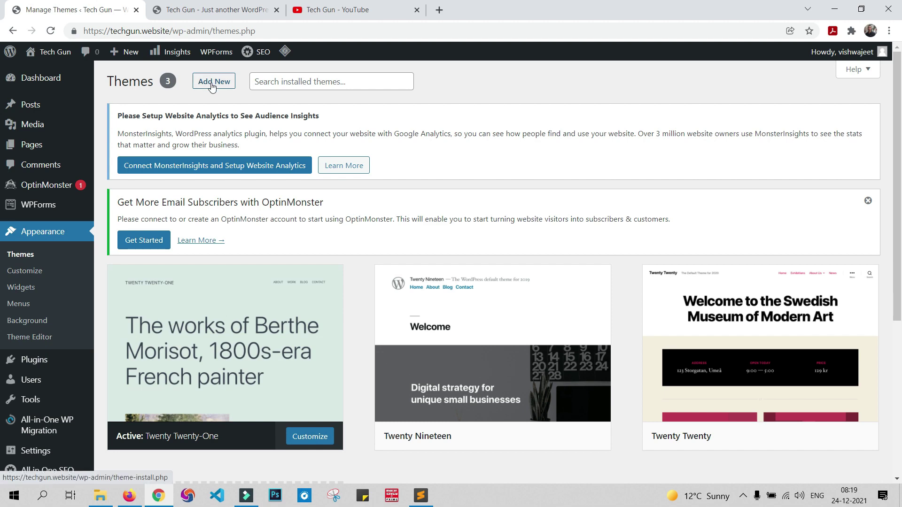
click(212, 84)
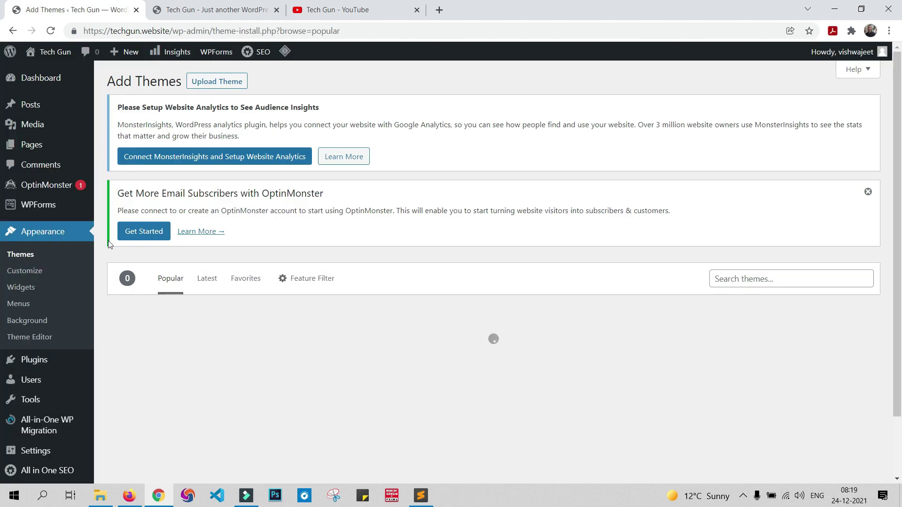
scroll(529, 291, down, 2)
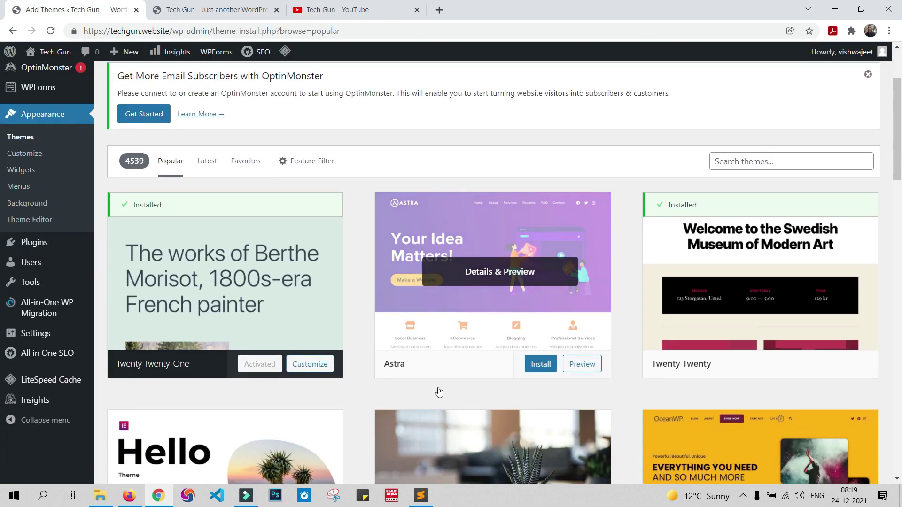
scroll(750, 414, down, 5)
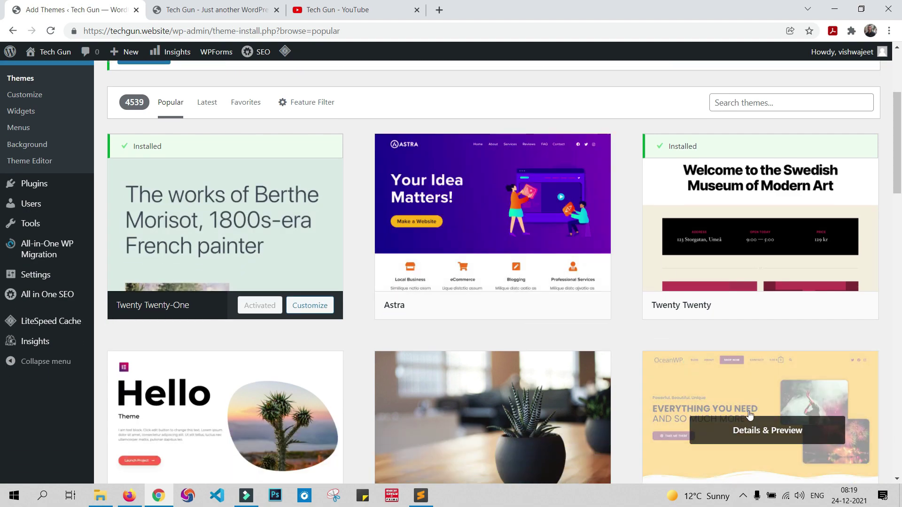
scroll(750, 414, up, 5)
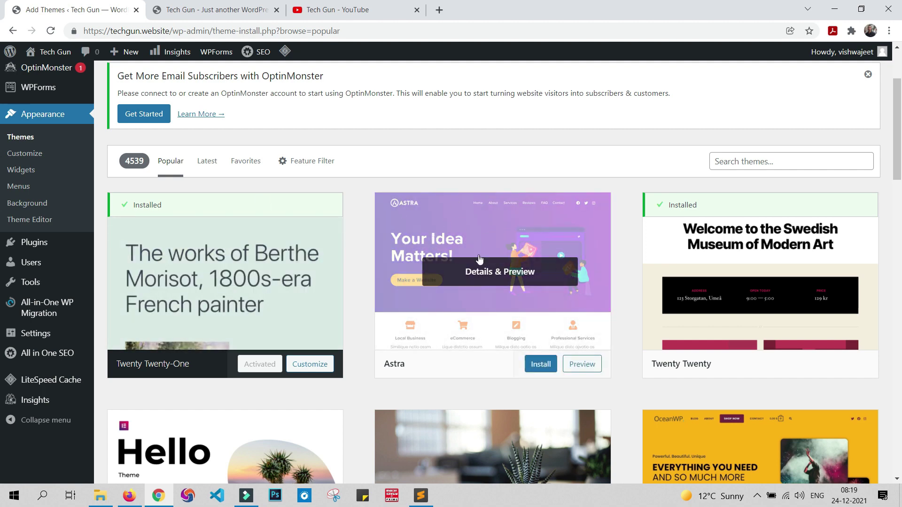
click(537, 368)
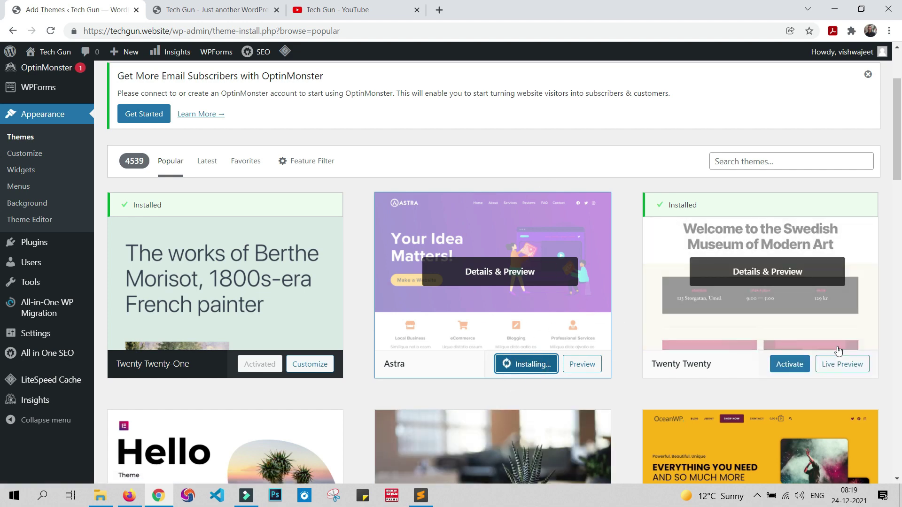
Step: Preview the OceanWP theme details, then activate Astra and view the front page
scroll(481, 366, down, 5)
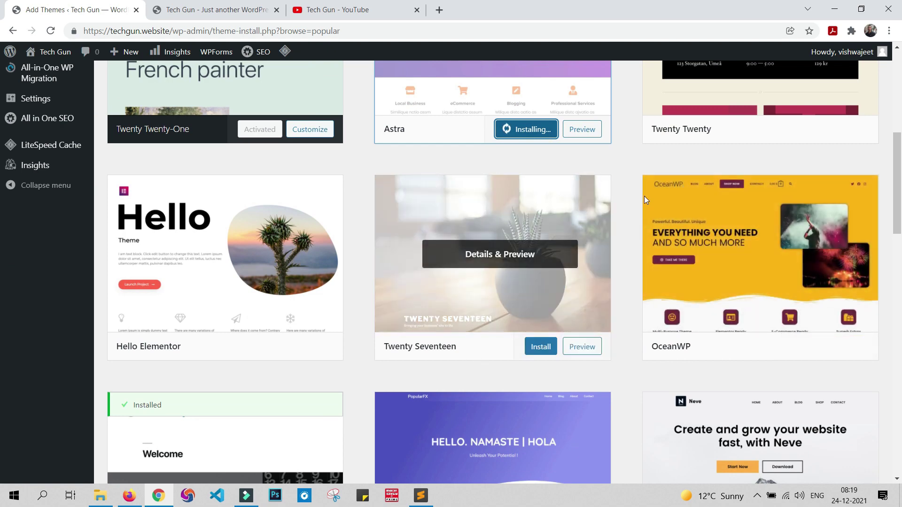
mouse_move(757, 256)
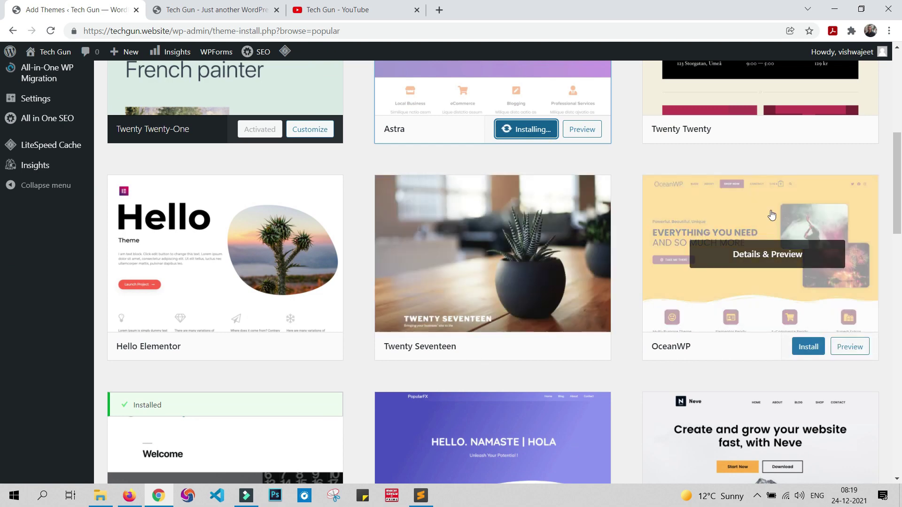
click(760, 255)
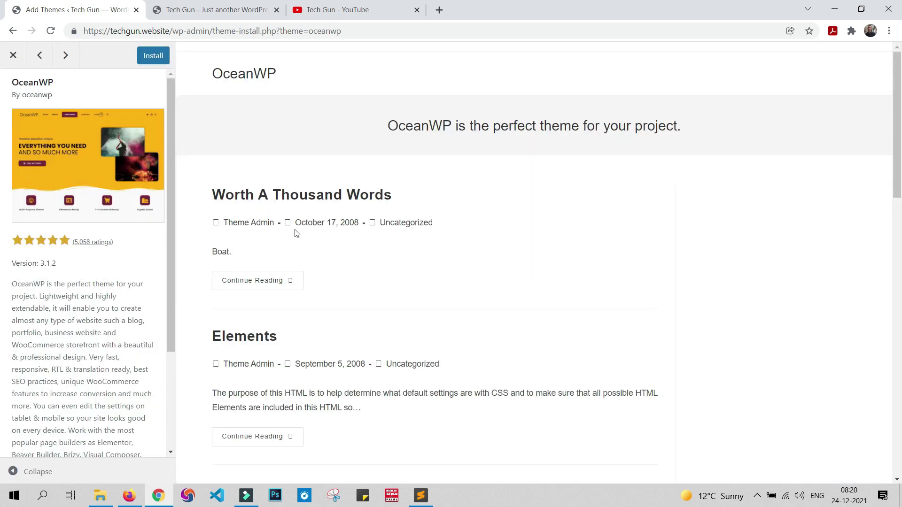
click(13, 55)
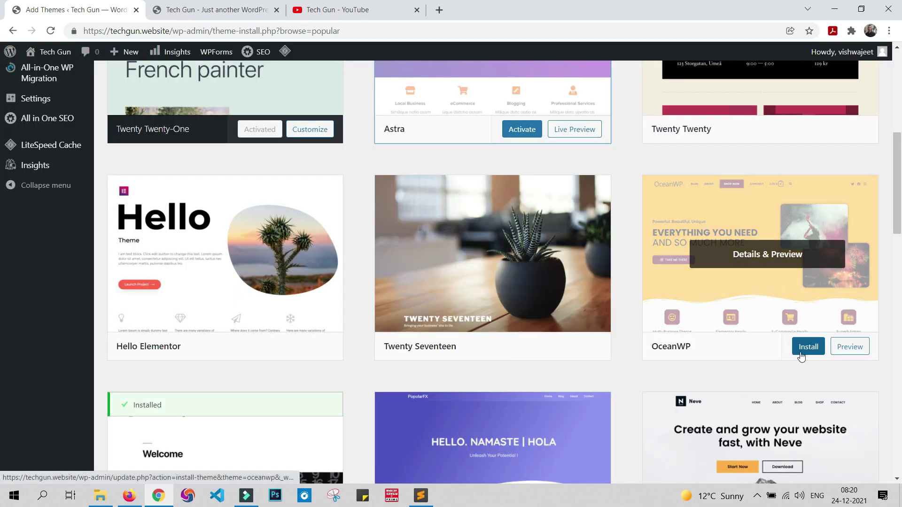
scroll(465, 225, up, 3)
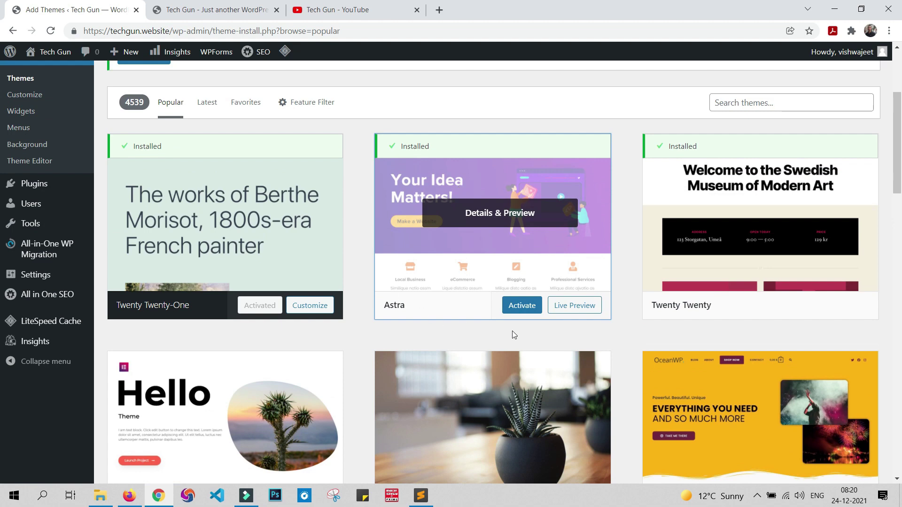
click(524, 308)
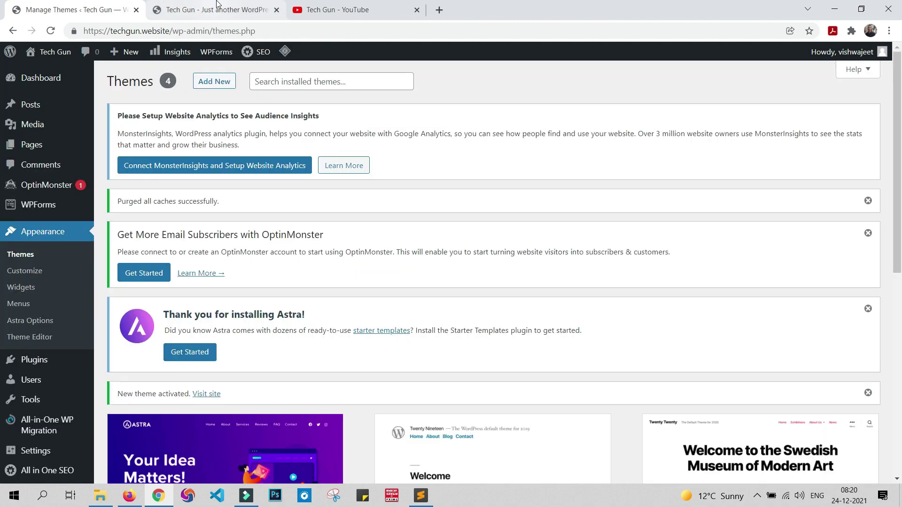
click(218, 5)
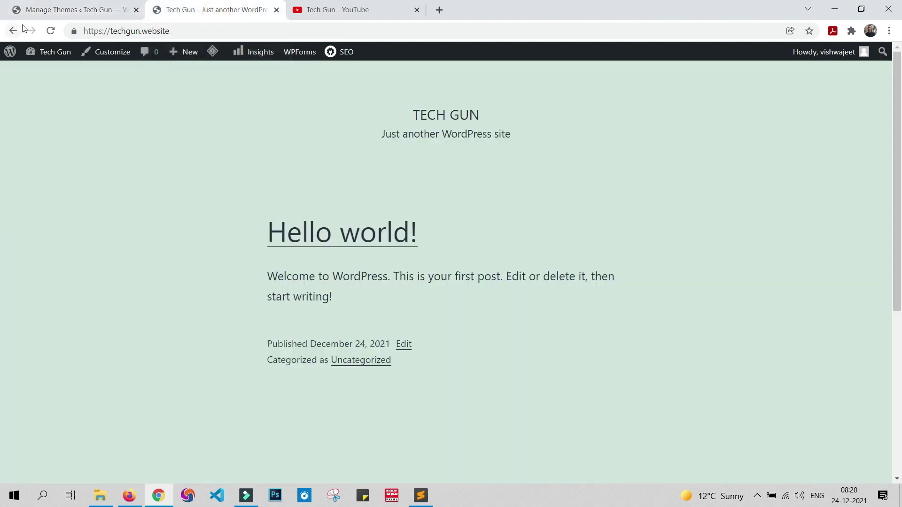
Step: Reload the Tech Gun front page to display the Astra layout
click(50, 30)
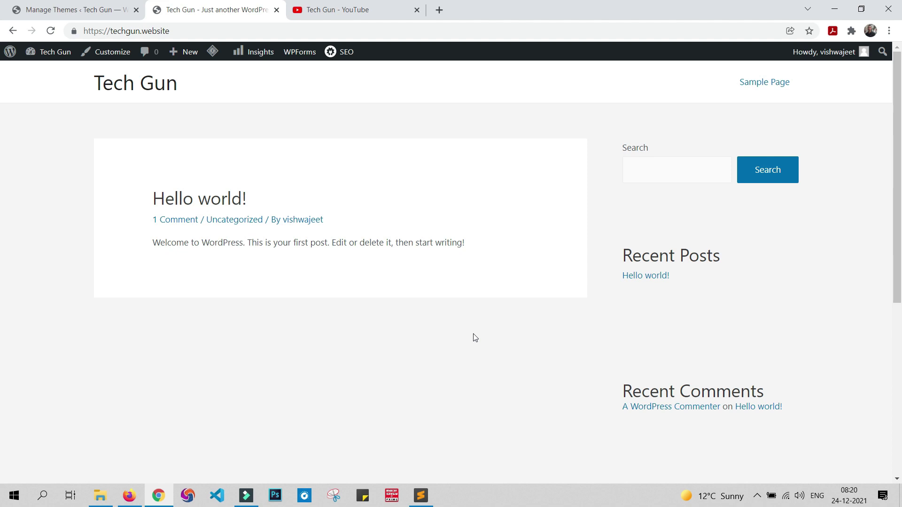
Step: Scroll through the Tech Gun YouTube channel's uploaded videos twice, ending on the WordPress front page
click(341, 13)
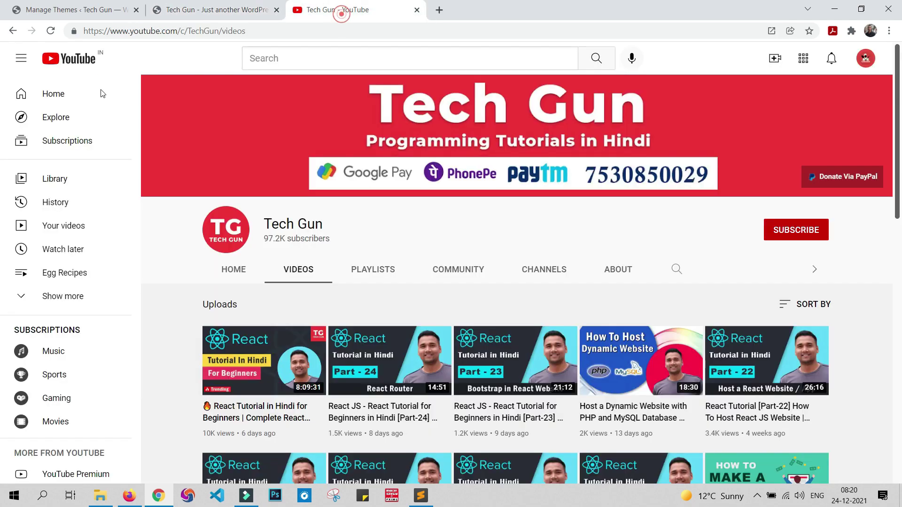
scroll(729, 193, down, 7)
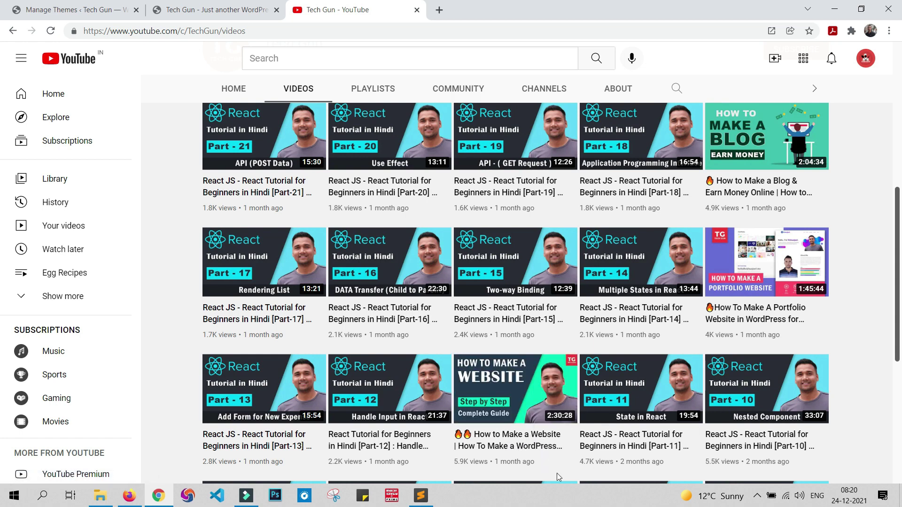
mouse_move(527, 395)
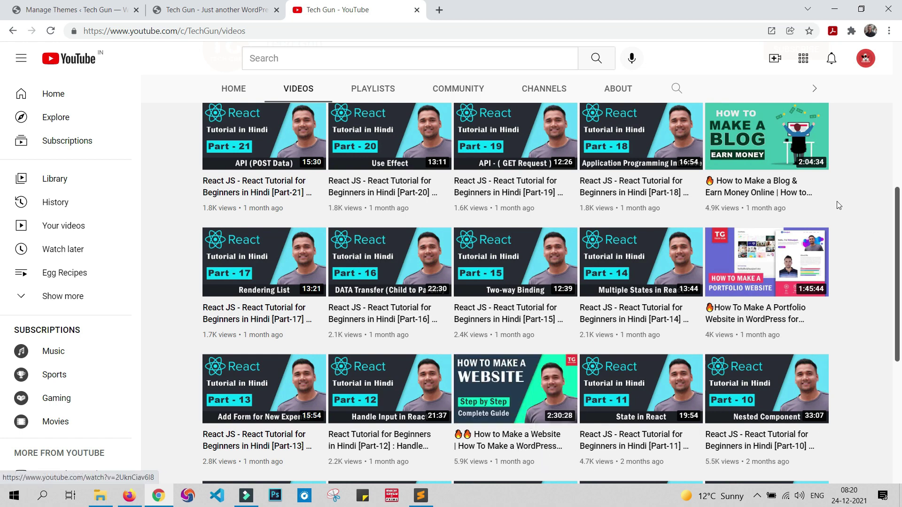
mouse_move(772, 169)
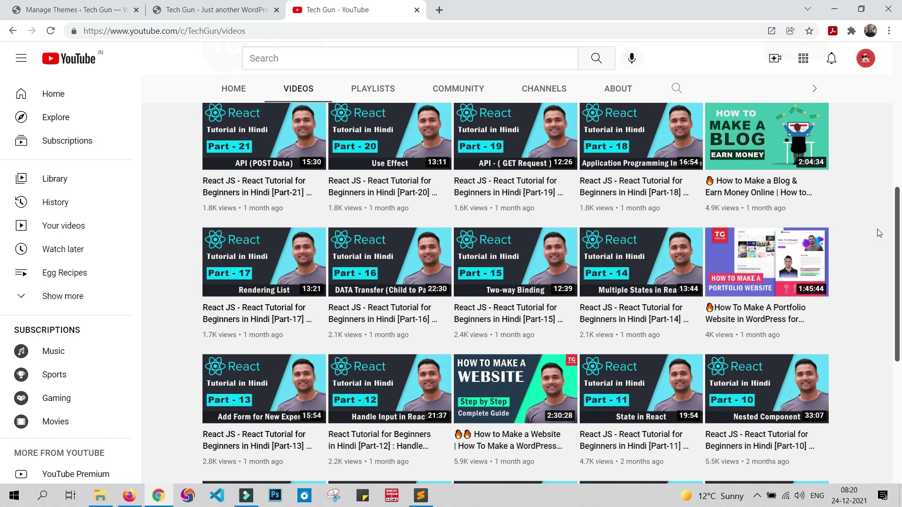
scroll(878, 230, up, 6)
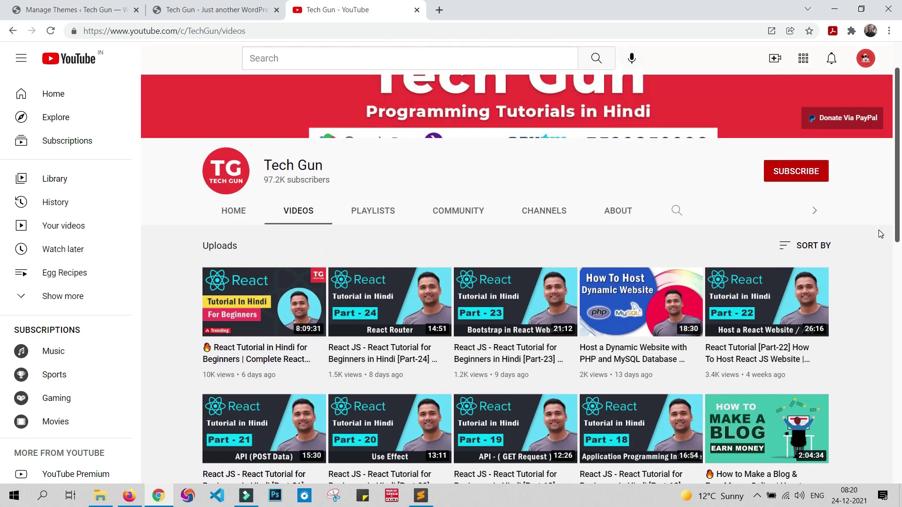
scroll(883, 235, up, 2)
click(250, 4)
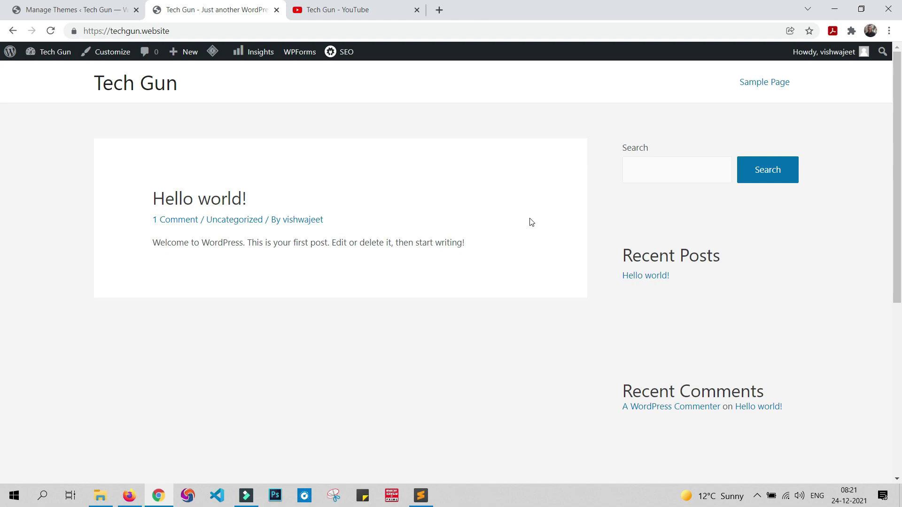
click(348, 10)
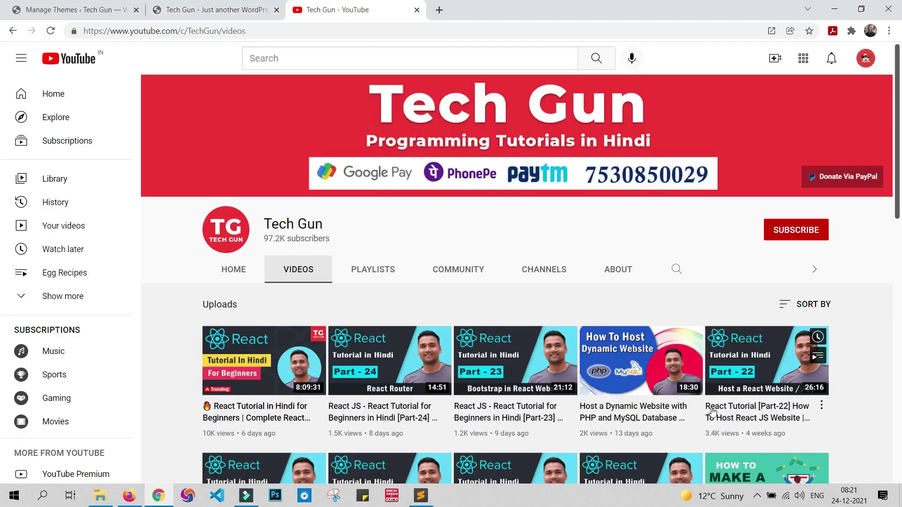
scroll(794, 310, down, 3)
scroll(796, 314, down, 5)
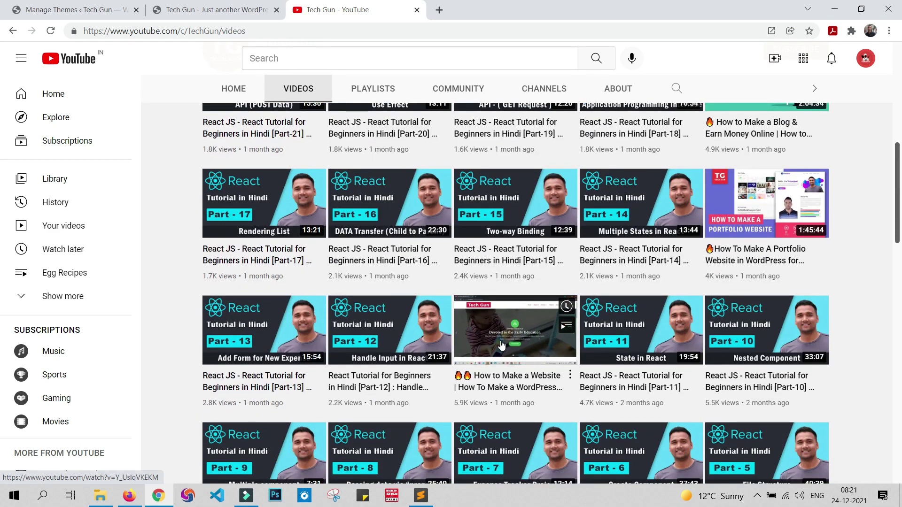
scroll(499, 333, up, 10)
click(213, 6)
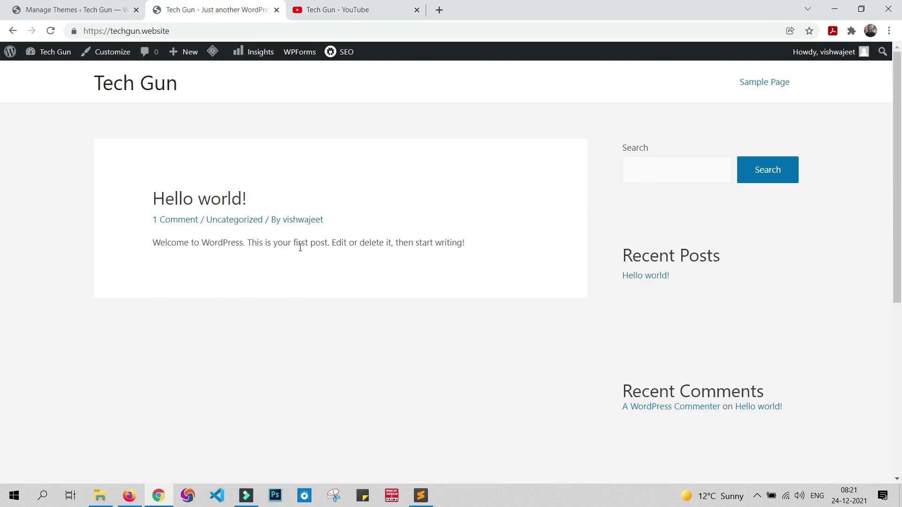
Step: Go to Plugins > Add New and search the plugin directory for 'forum'
click(95, 7)
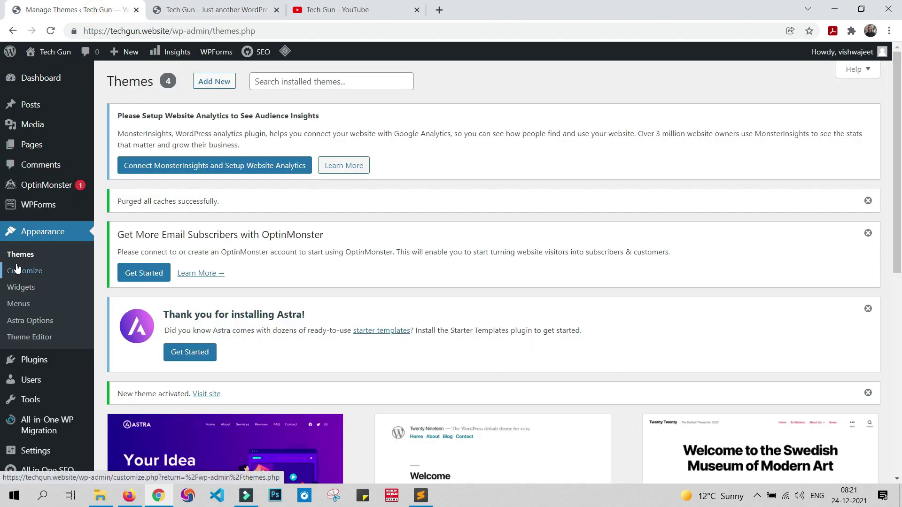
mouse_move(42, 364)
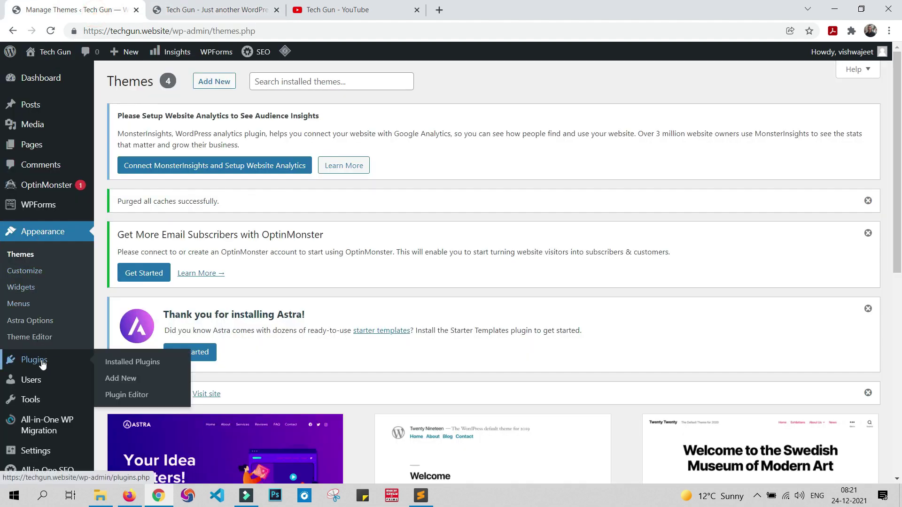
click(127, 381)
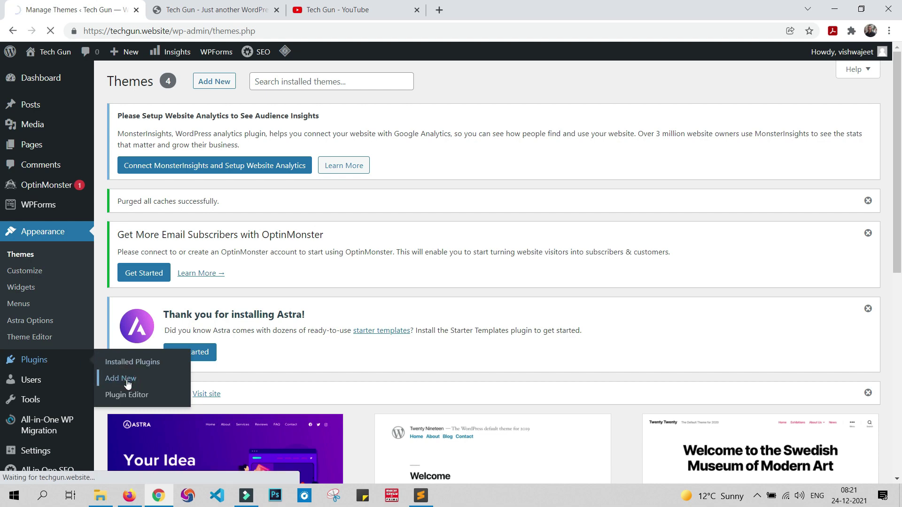
scroll(526, 207, down, 4)
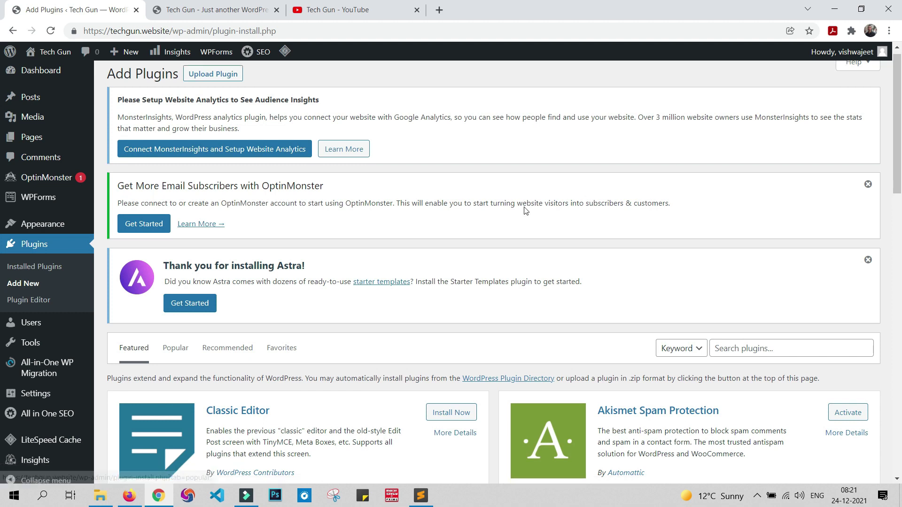
click(825, 176)
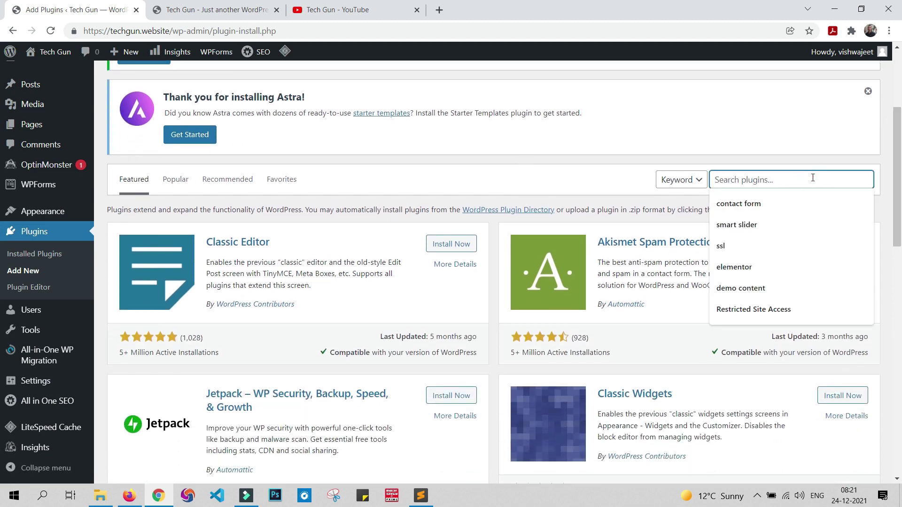
text(fo)
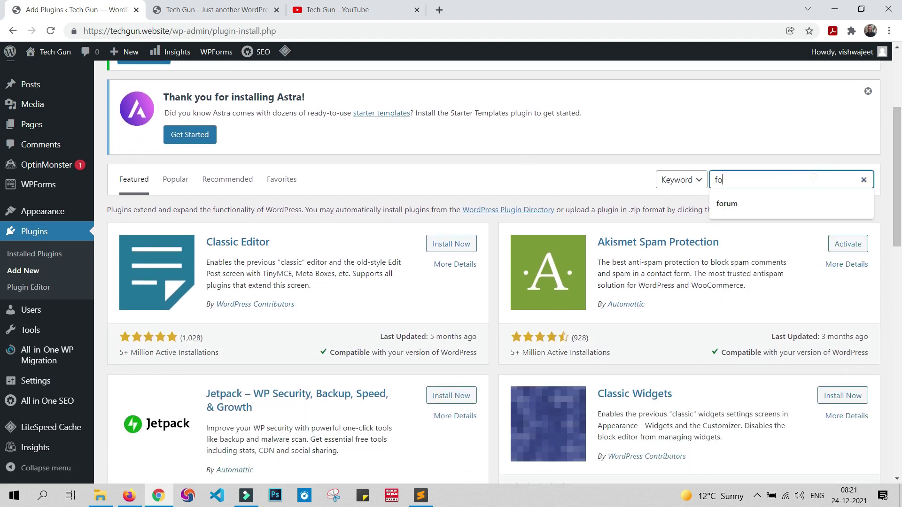
text(rum)
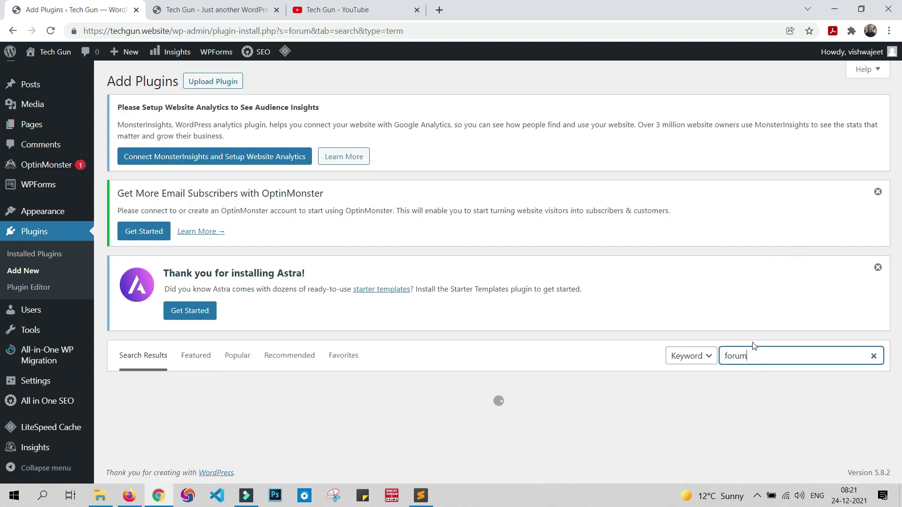
Step: Install and activate the wpForo Forum plugin
scroll(319, 301, down, 3)
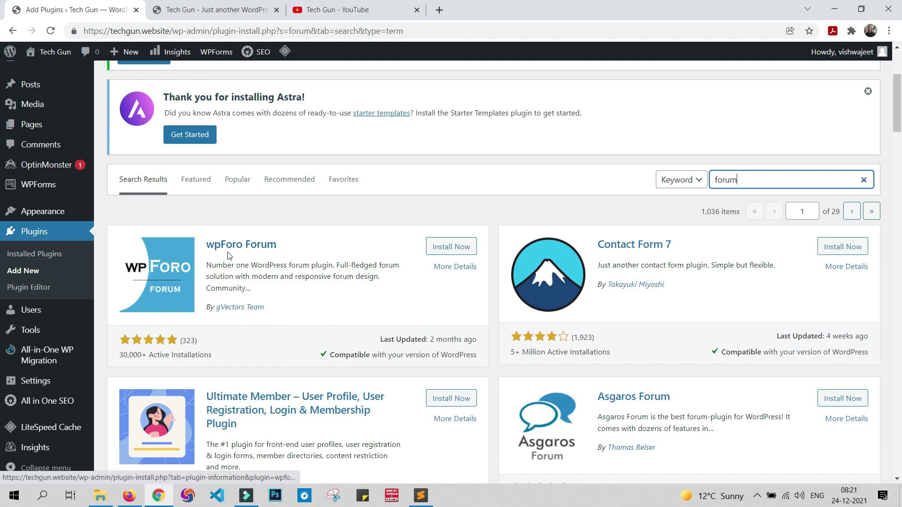
click(459, 248)
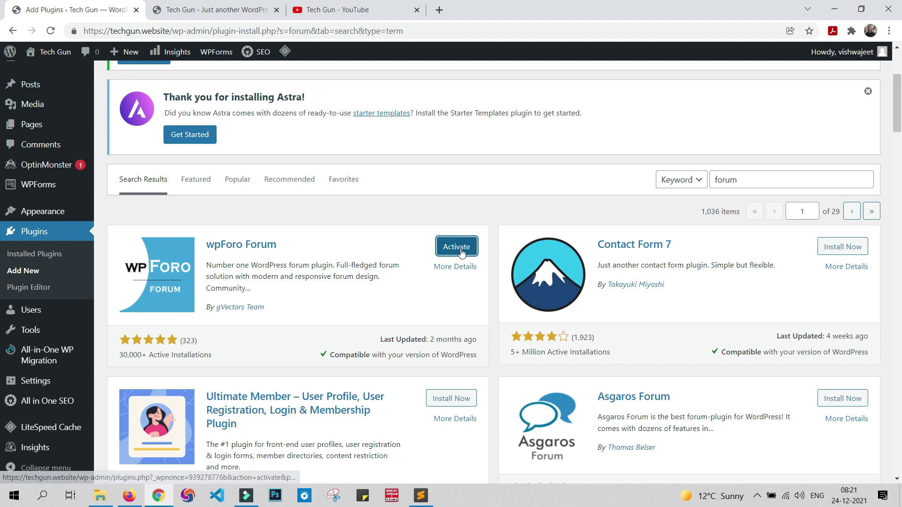
click(461, 251)
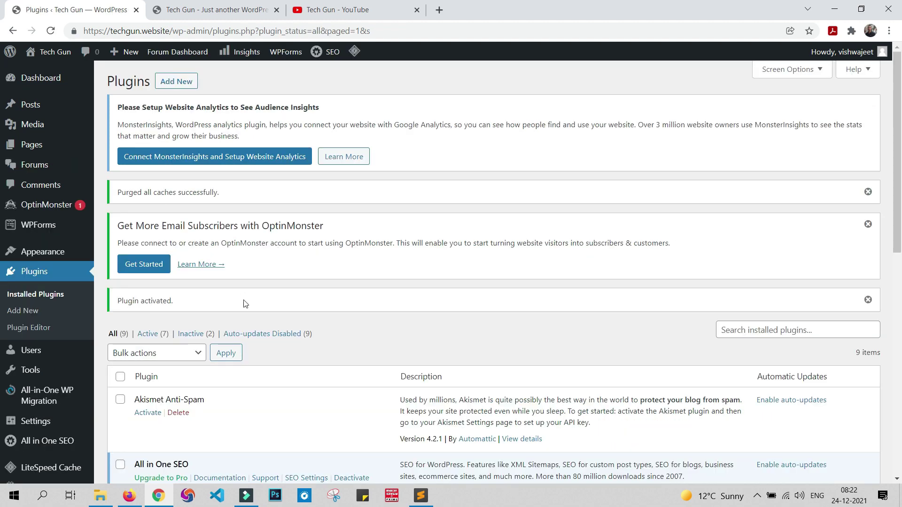
scroll(244, 303, down, 1)
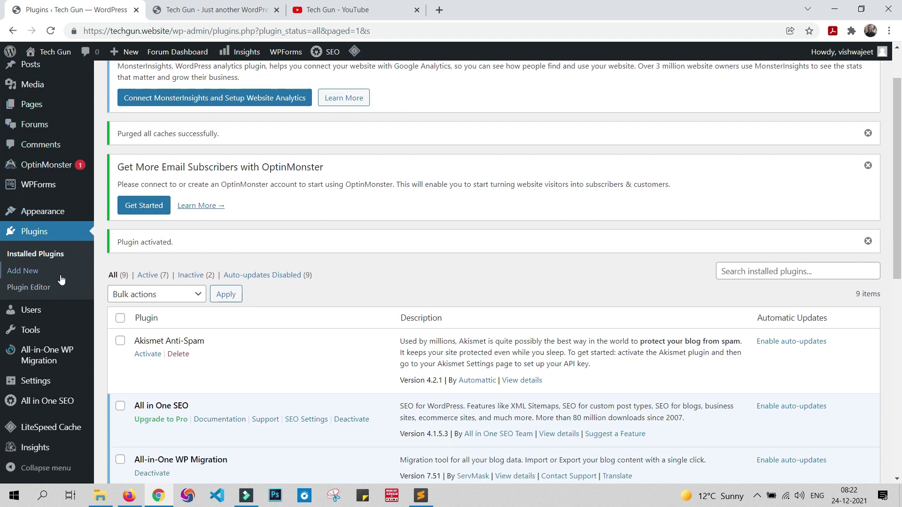
scroll(65, 286, up, 1)
mouse_move(39, 170)
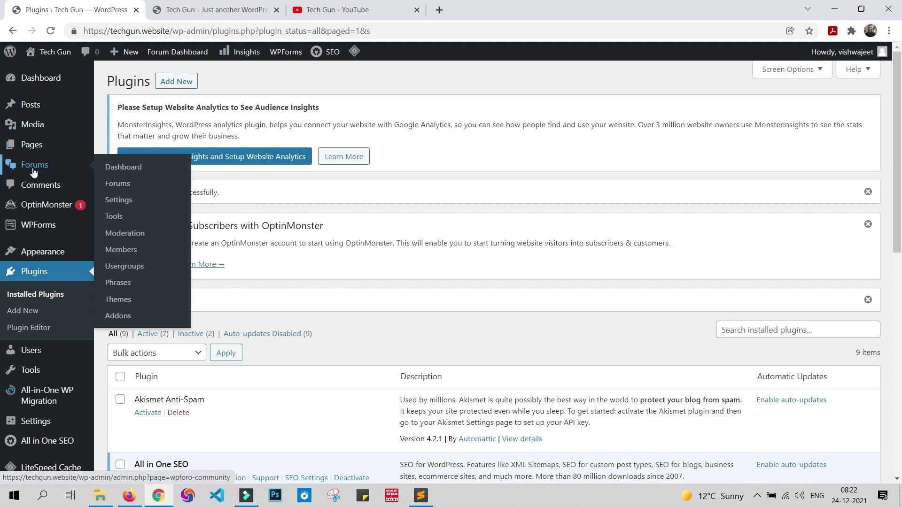
Step: Open the wpForo Dashboard and review its board statistics: 1 forum, 0 topics, 0 posts
click(116, 167)
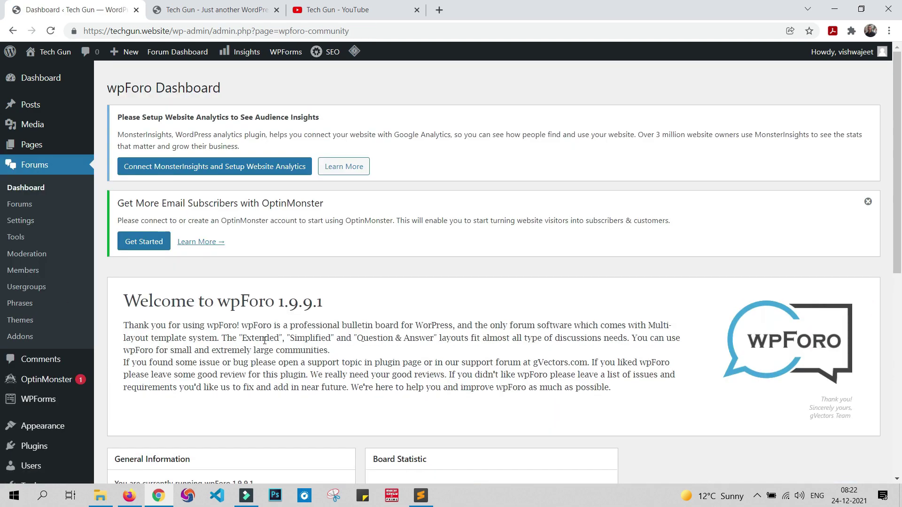
scroll(360, 278, down, 2)
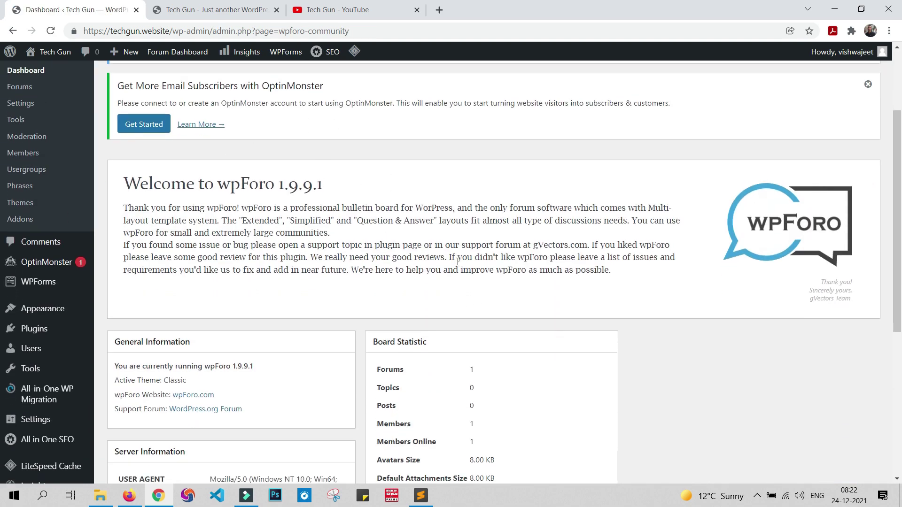
scroll(457, 262, down, 5)
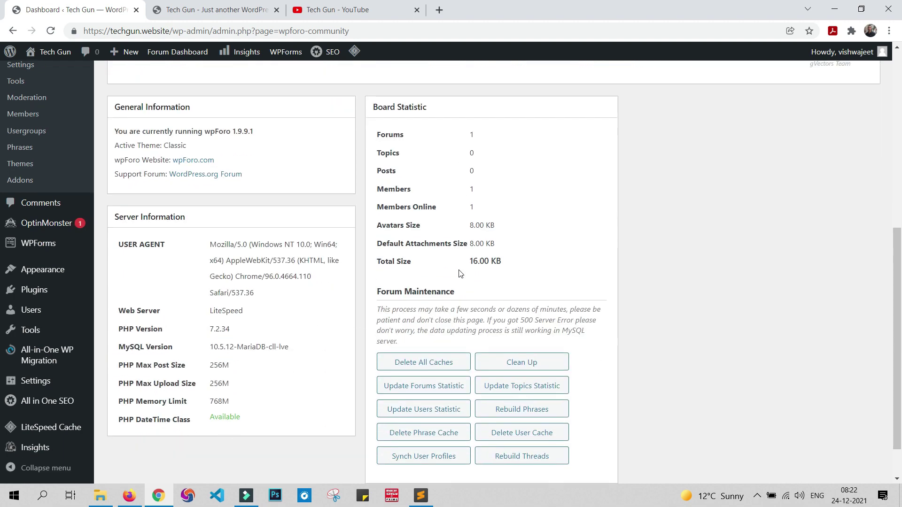
scroll(461, 274, down, 1)
scroll(461, 274, up, 6)
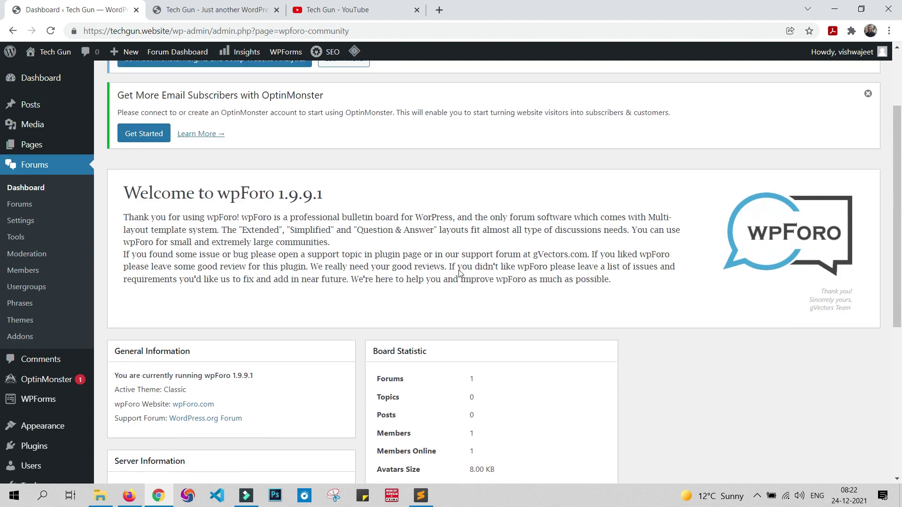
scroll(468, 264, up, 2)
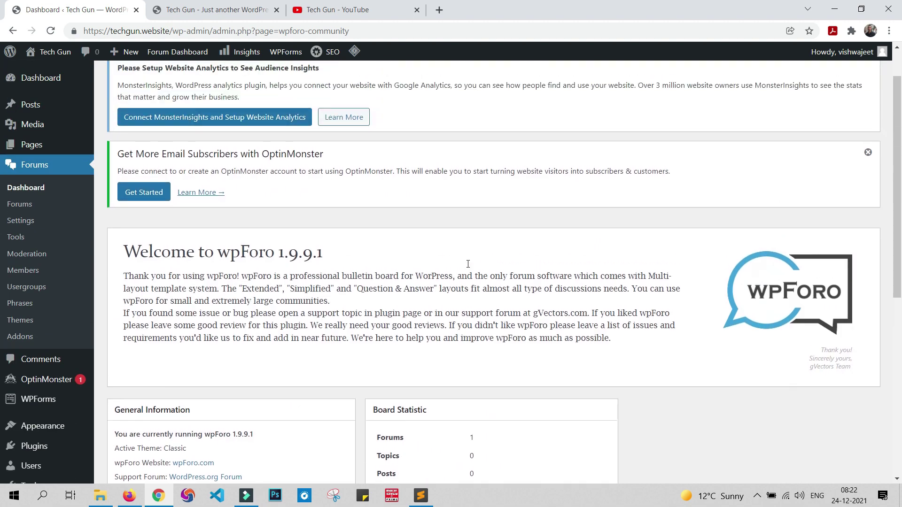
Step: Reload the home page and browse the new front-end Forum page at /community/
click(211, 4)
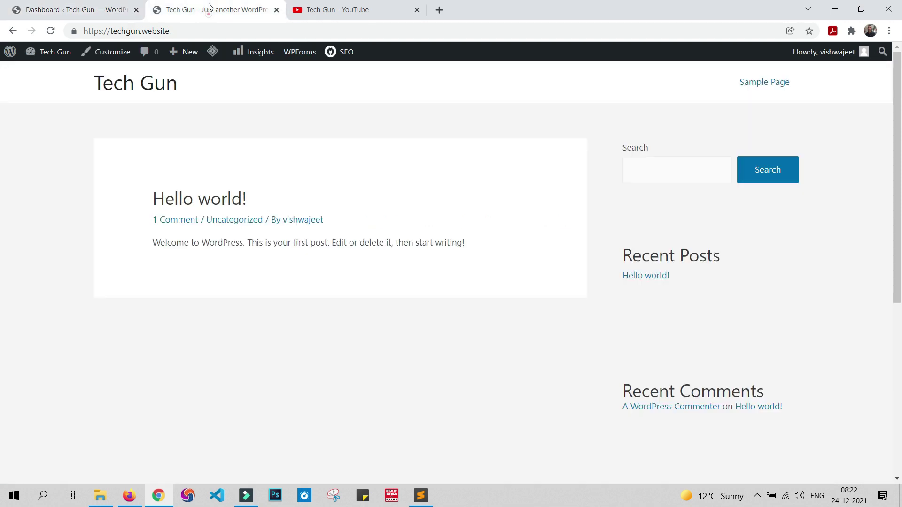
click(51, 30)
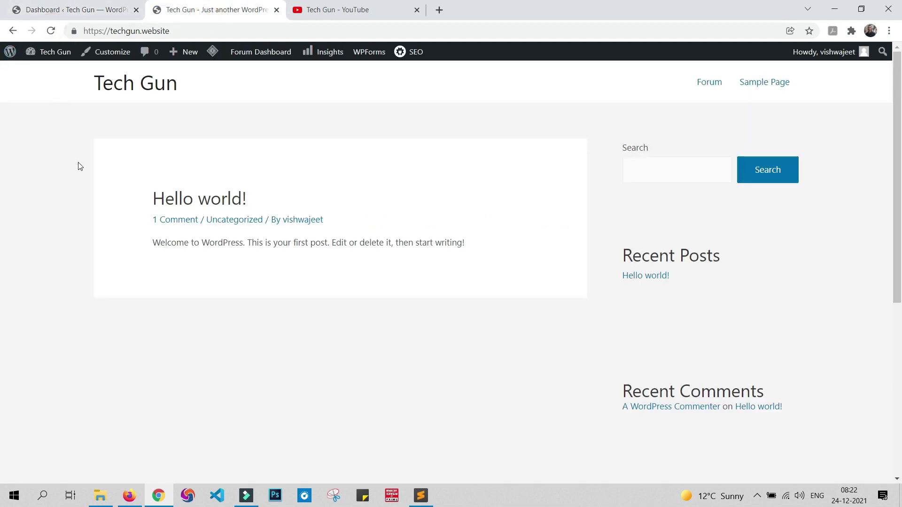
click(709, 83)
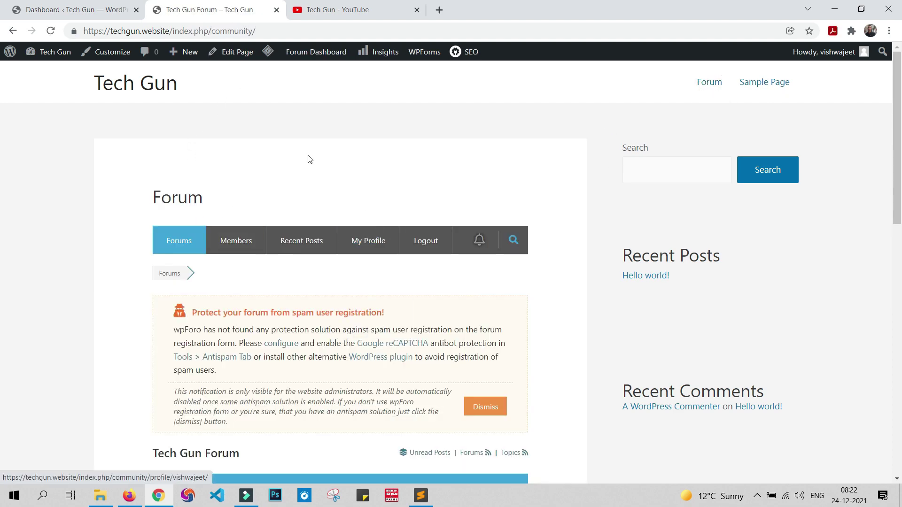
scroll(367, 244, down, 2)
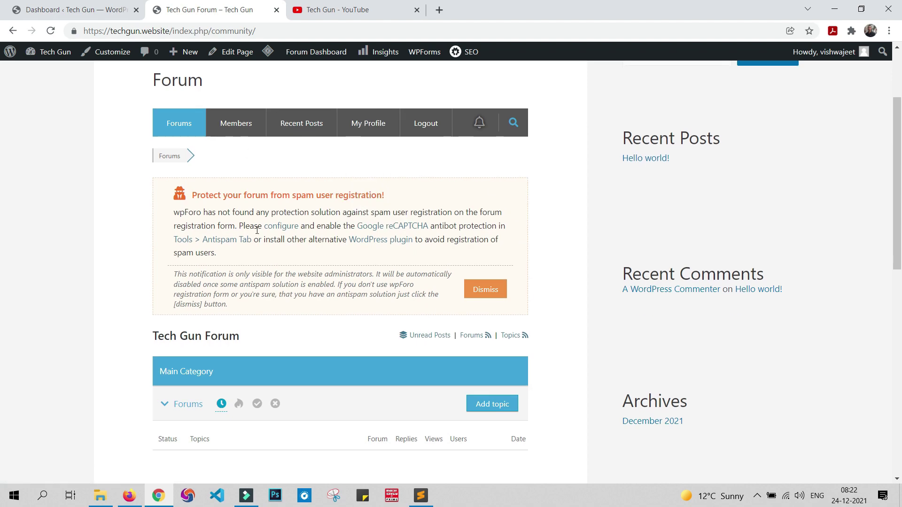
scroll(348, 355, down, 10)
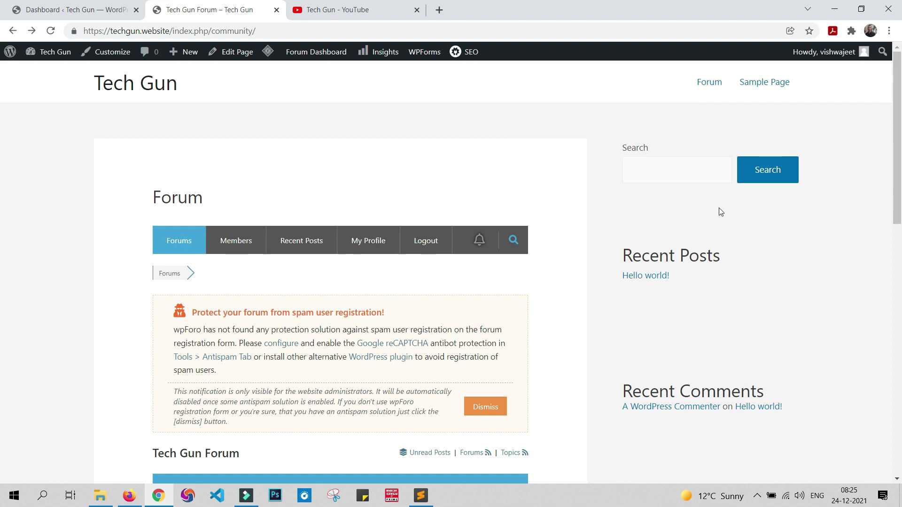
scroll(718, 208, down, 8)
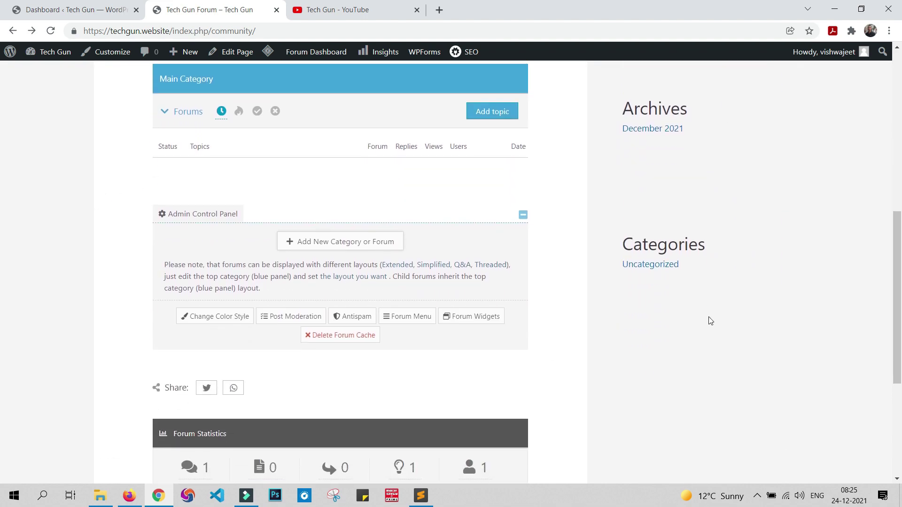
scroll(710, 321, up, 7)
scroll(674, 184, up, 1)
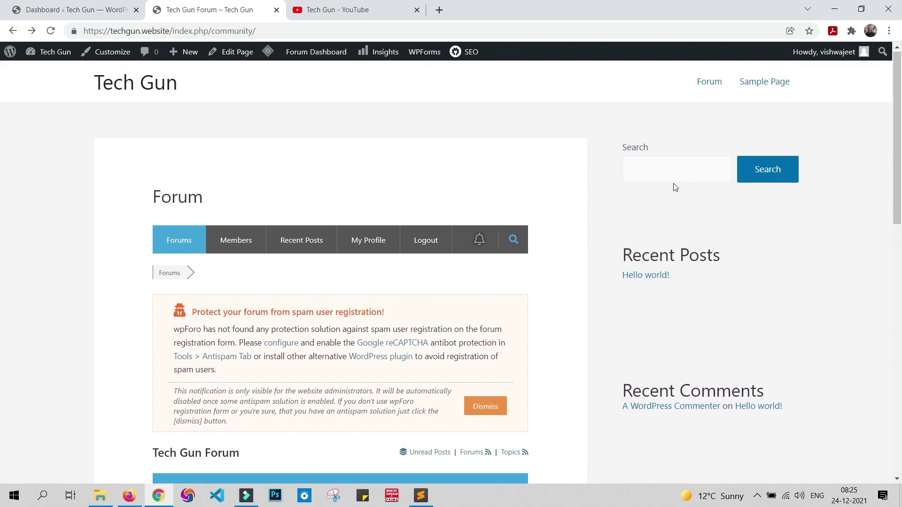
scroll(671, 212, down, 10)
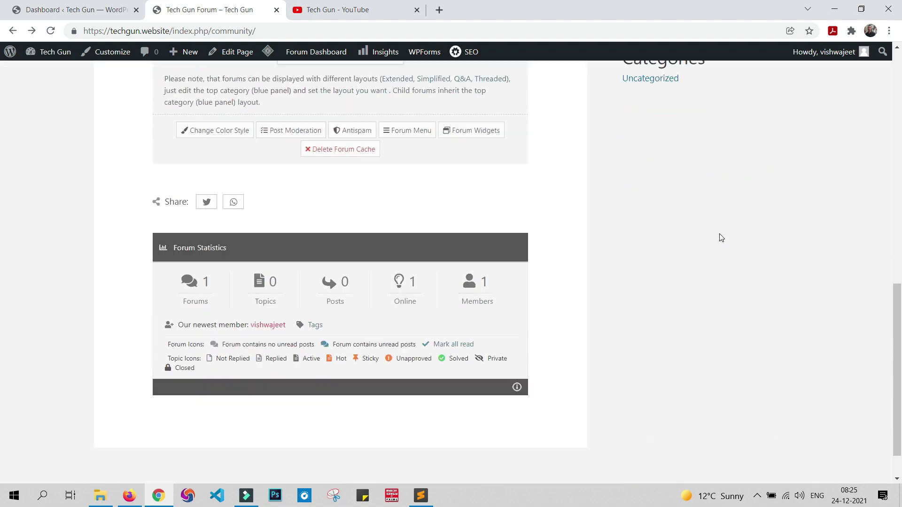
scroll(713, 213, up, 10)
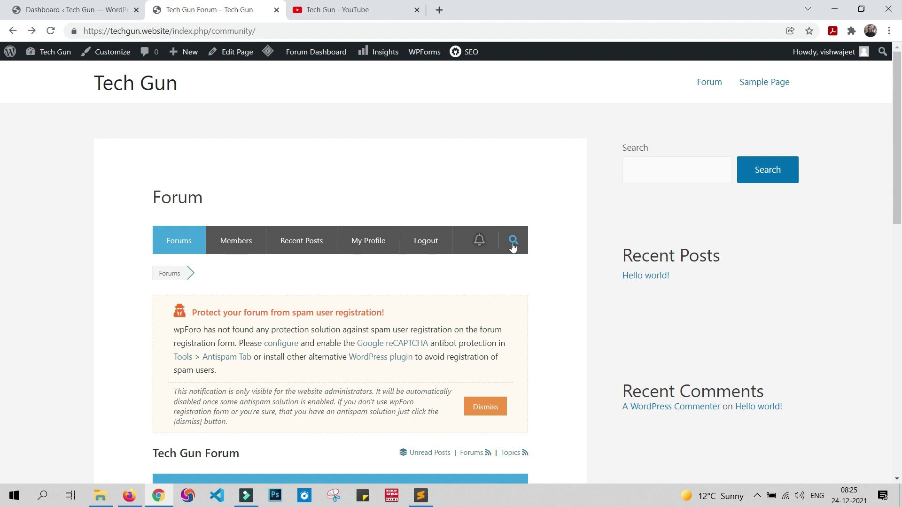
click(92, 6)
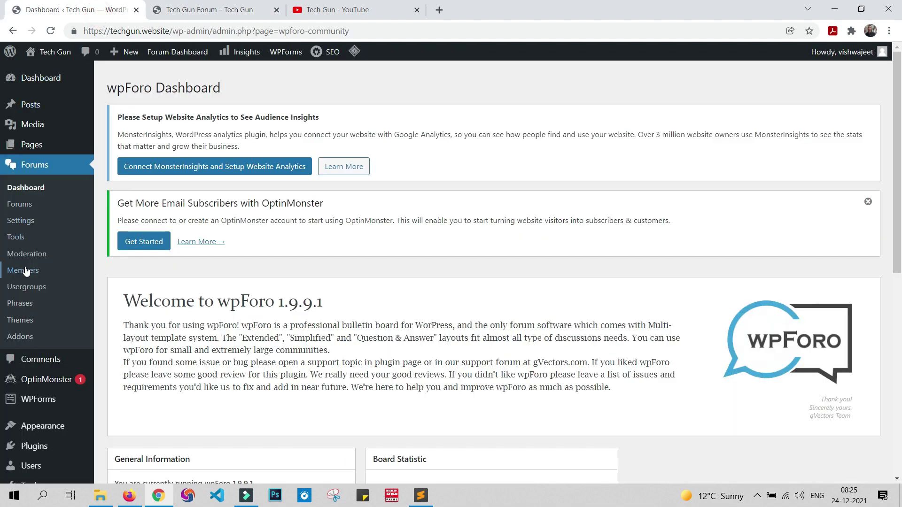
Step: Search Plugins > Add New for 'elementor', then install and activate Elementor Website Builder
scroll(47, 371, down, 3)
mouse_move(33, 329)
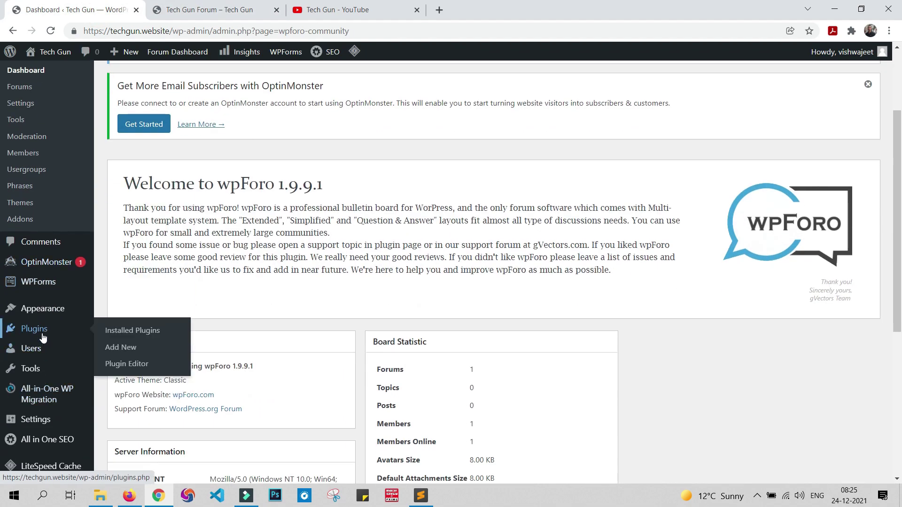
click(123, 347)
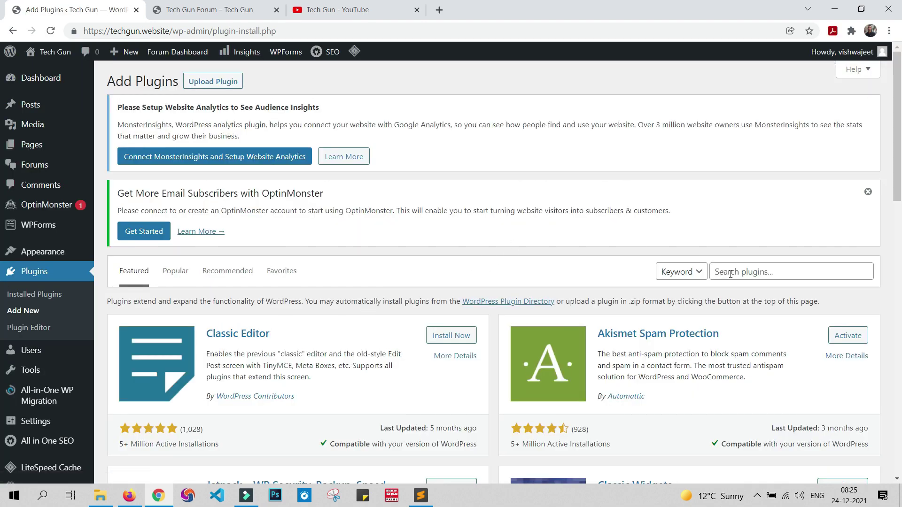
click(731, 273)
text(elementor)
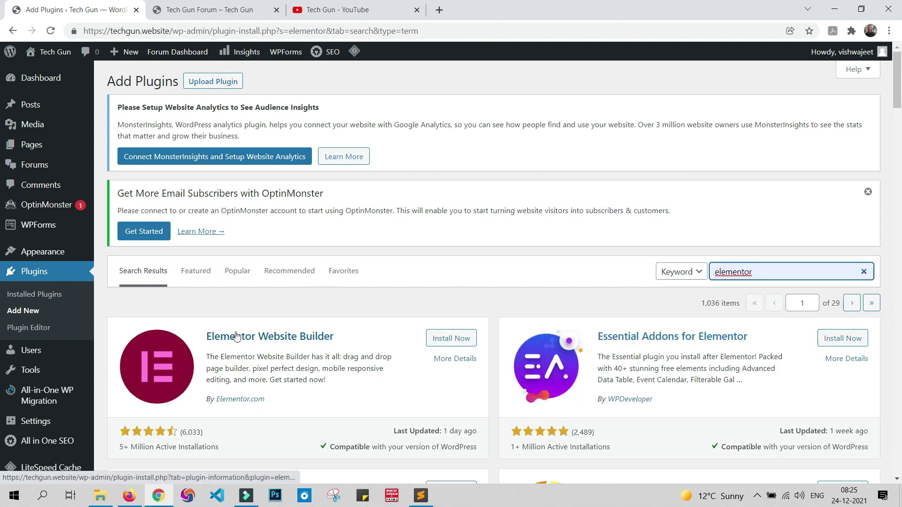
click(458, 339)
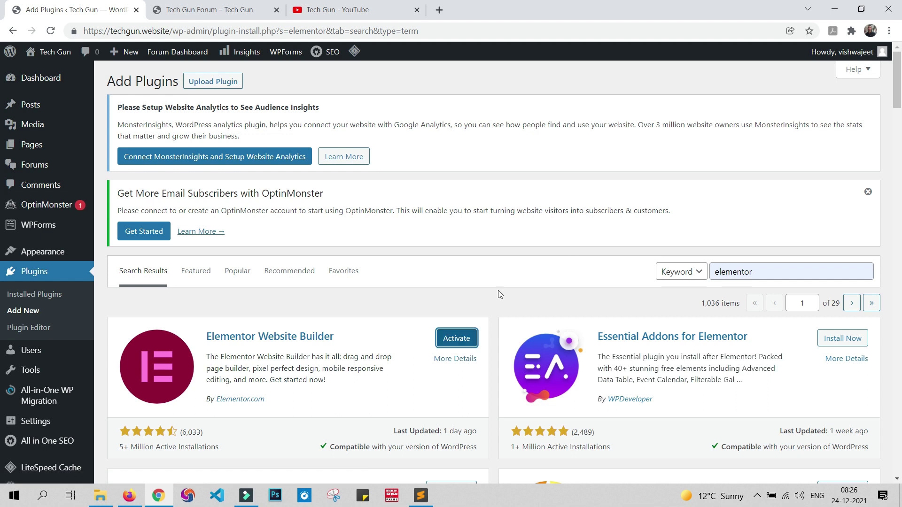
click(459, 332)
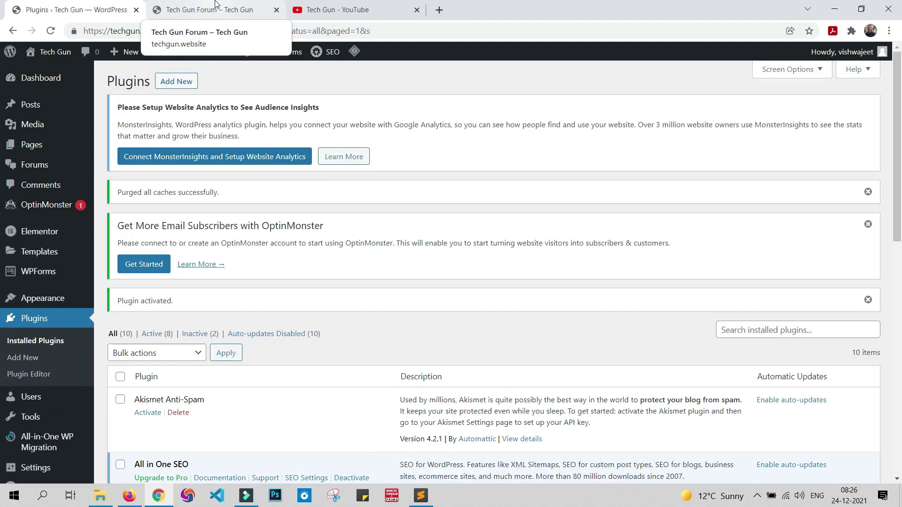
click(215, 5)
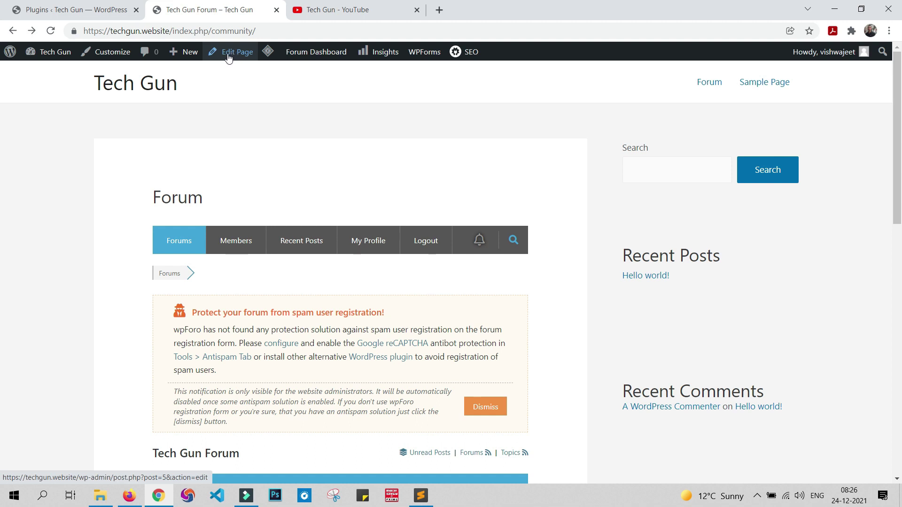
click(65, 10)
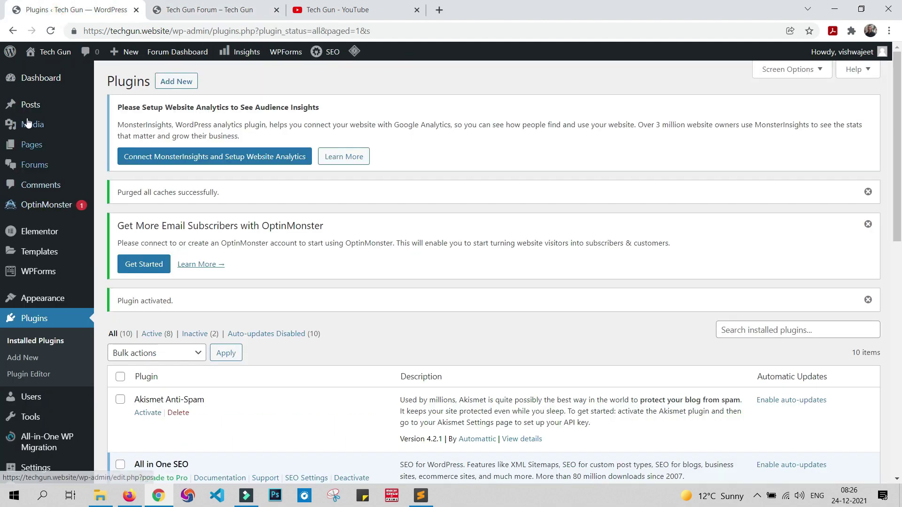
Step: Edit the Forum page, switch its template to Elementor Full Width, and update it
click(33, 146)
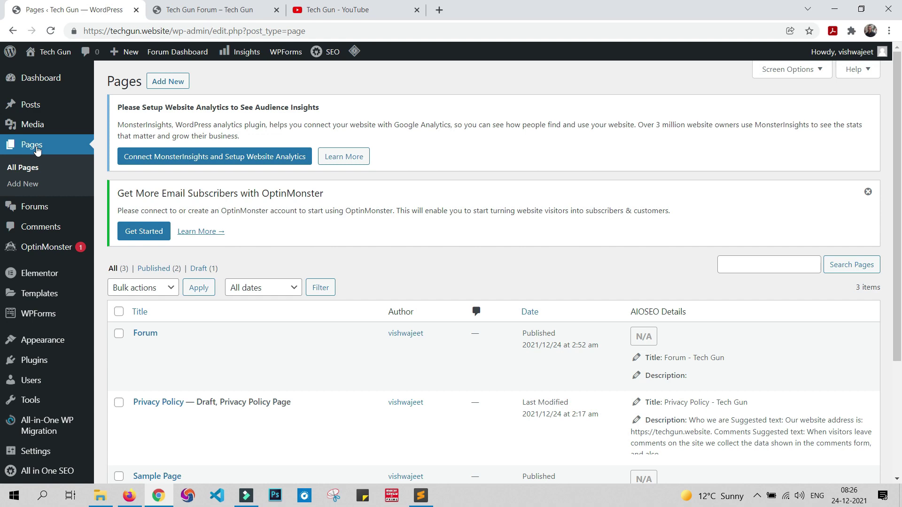
scroll(382, 298, down, 3)
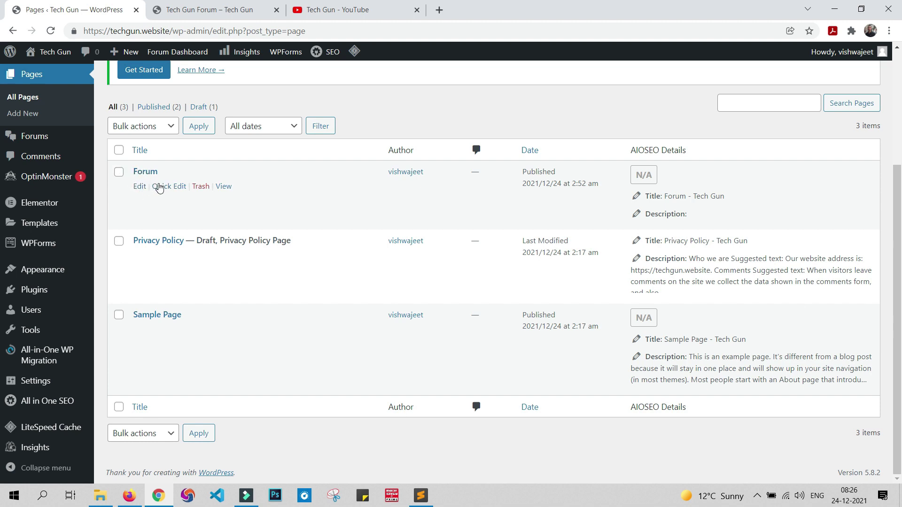
click(140, 186)
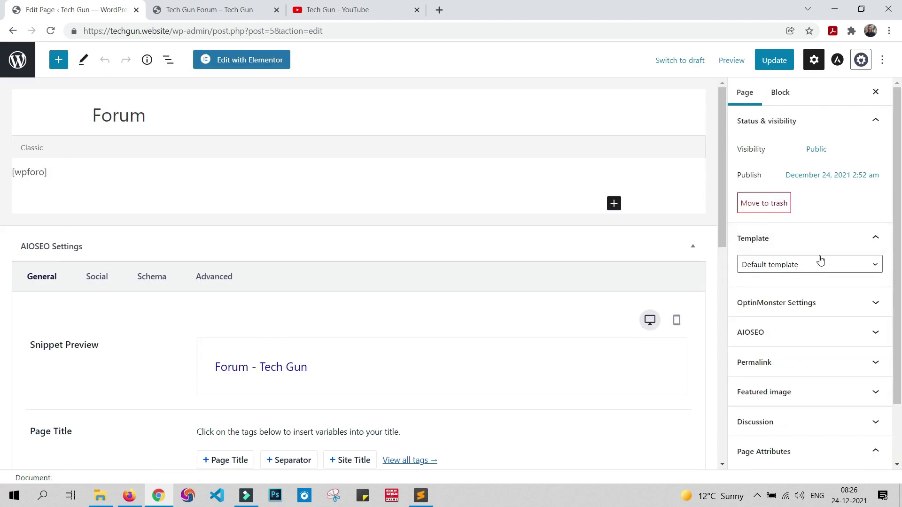
click(832, 268)
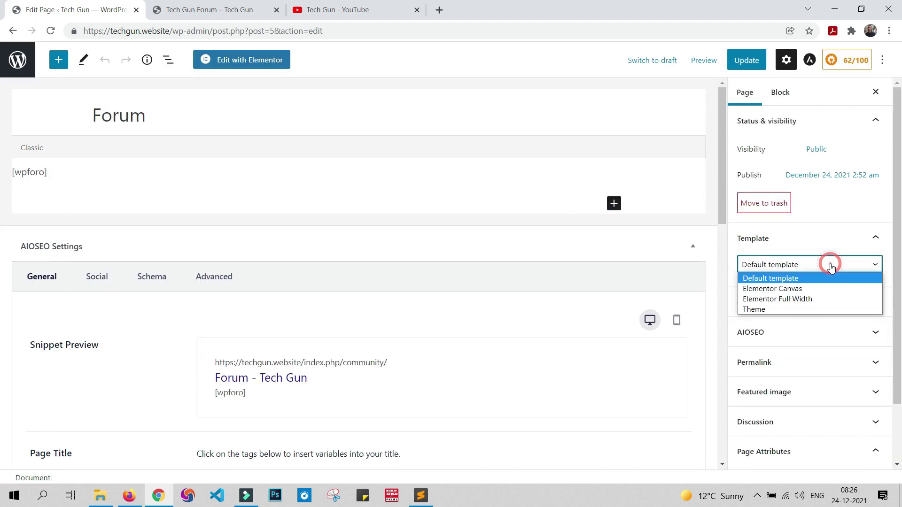
click(815, 299)
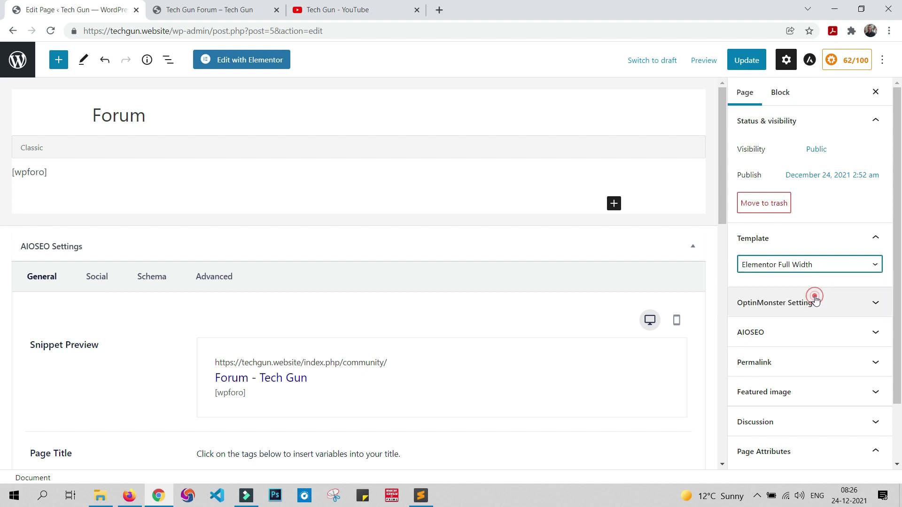
click(744, 59)
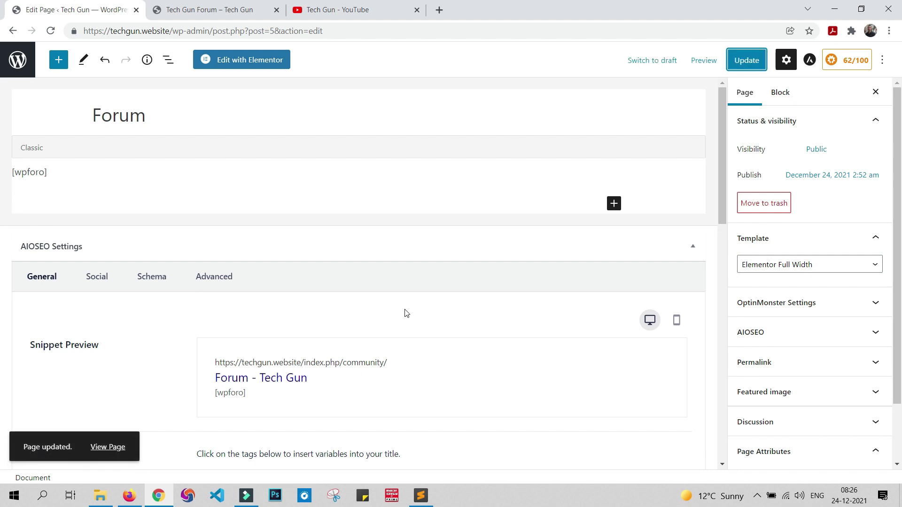
click(187, 12)
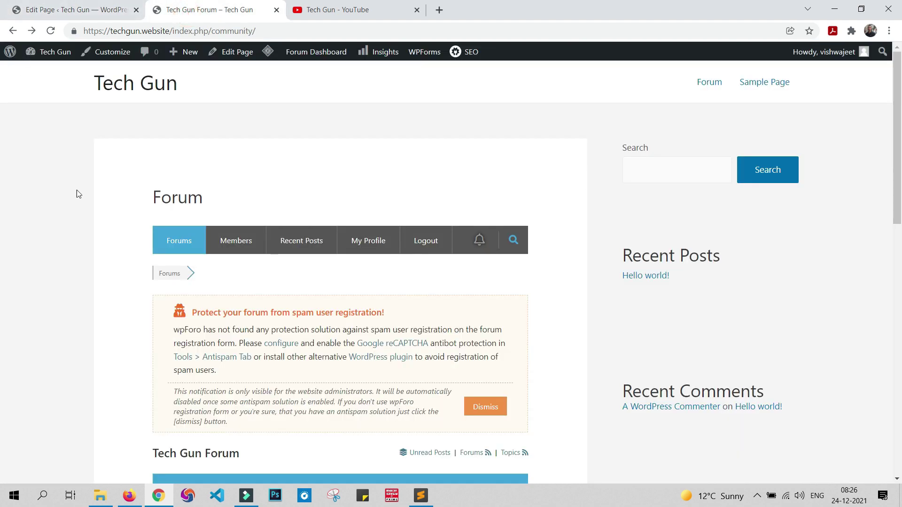
Step: Reload the live Forum page to check the full-width layout, then return to its editor
click(51, 31)
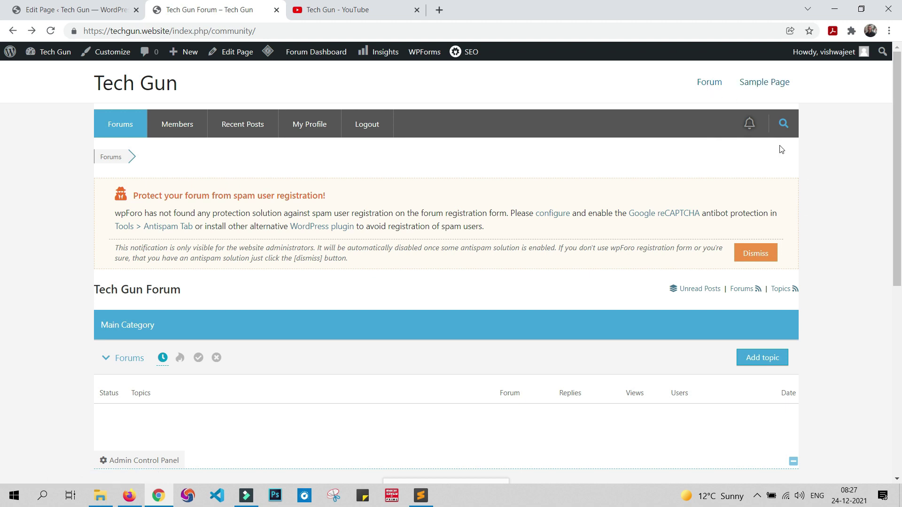
click(57, 8)
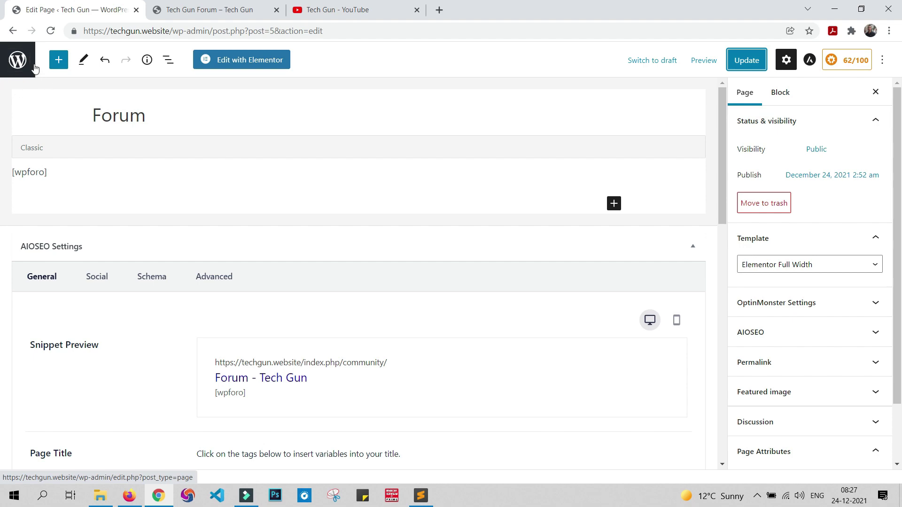
click(18, 59)
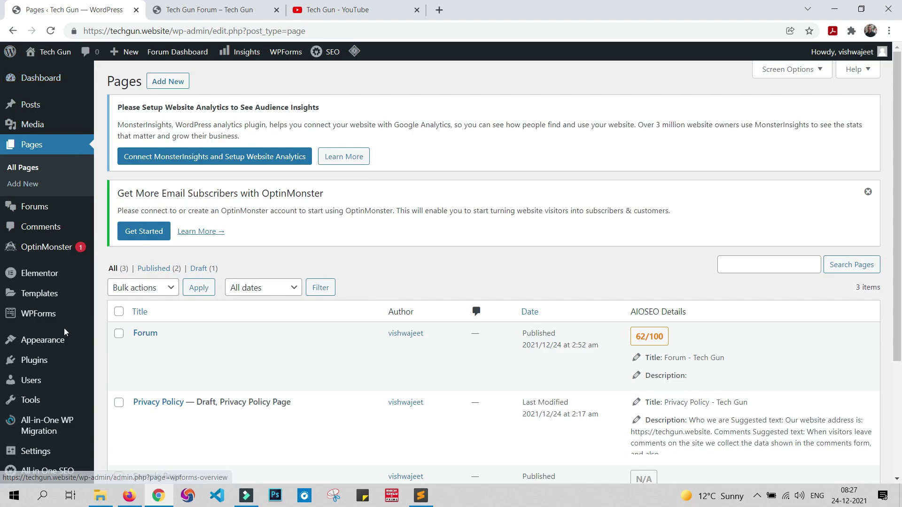
mouse_move(47, 340)
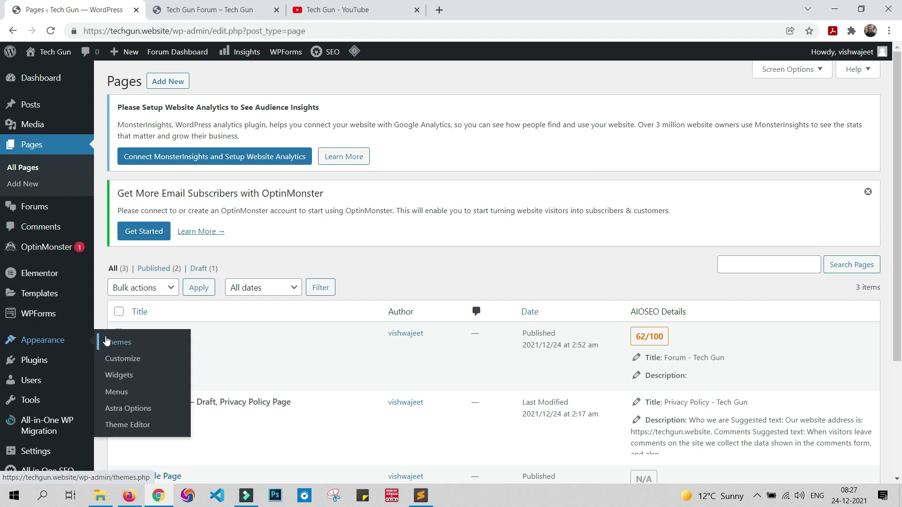
click(121, 394)
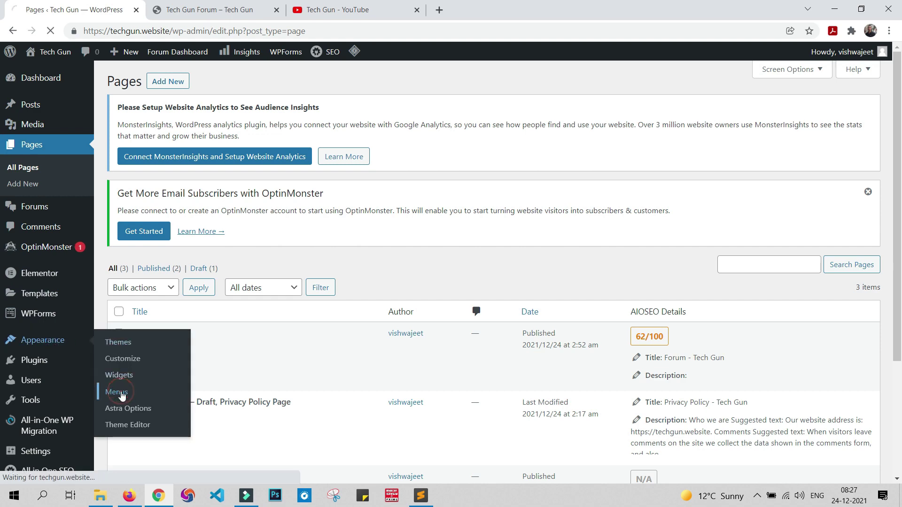
scroll(411, 207, down, 7)
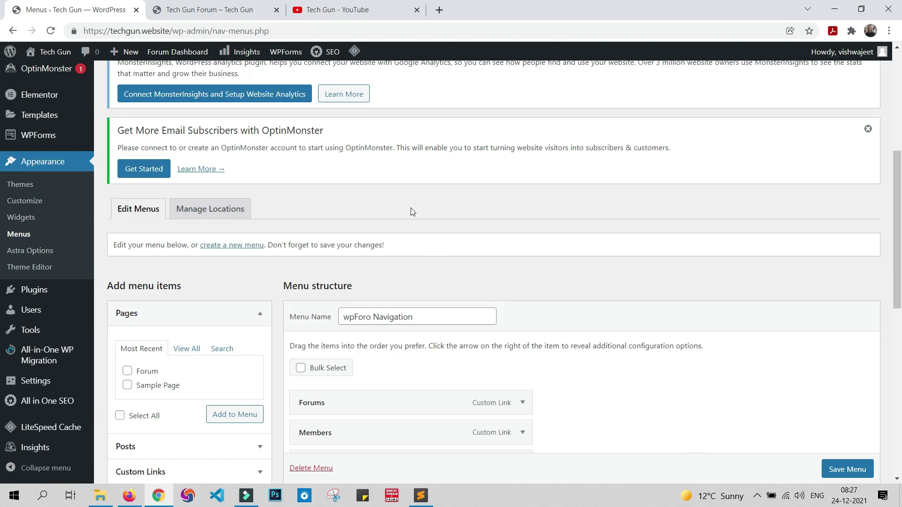
scroll(583, 328, down, 3)
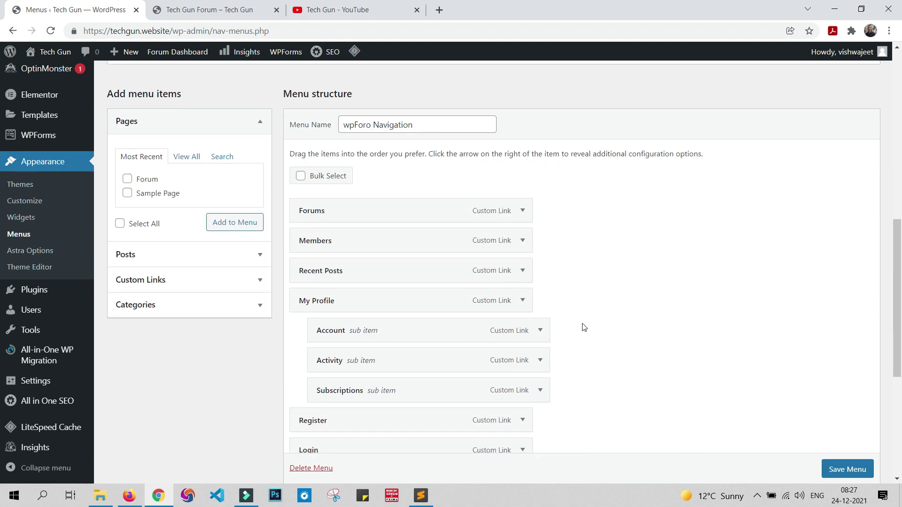
scroll(584, 326, up, 6)
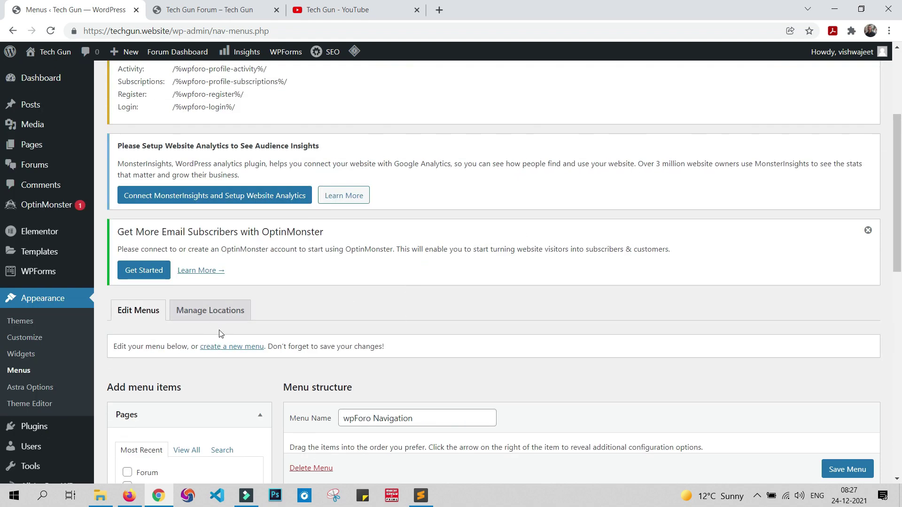
scroll(473, 378, down, 2)
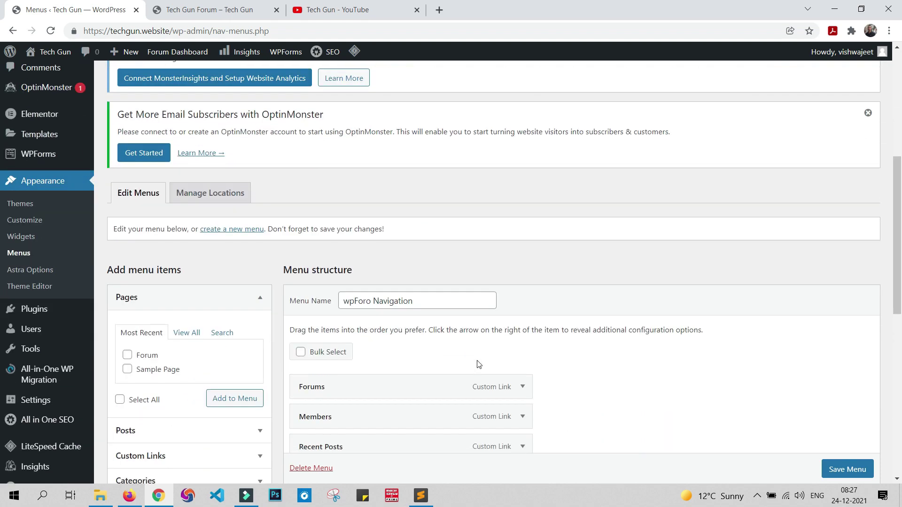
click(210, 194)
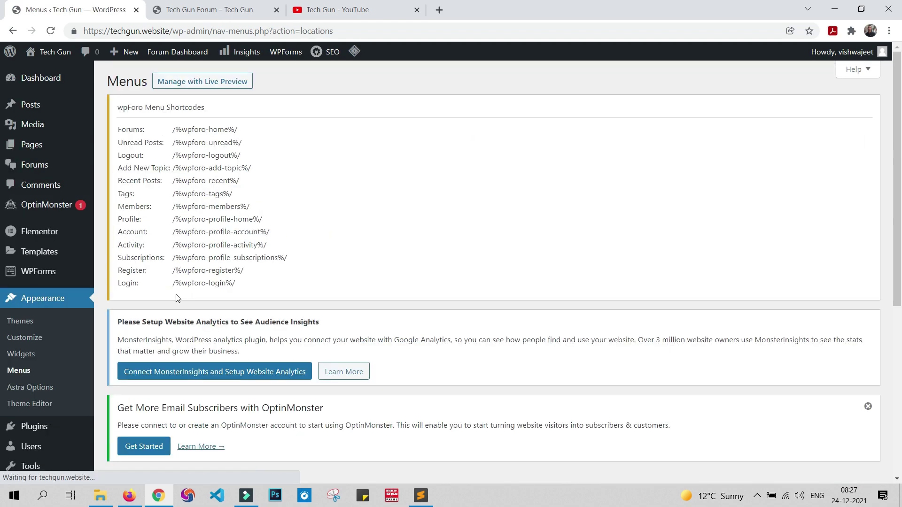
scroll(481, 347, down, 5)
scroll(248, 299, down, 1)
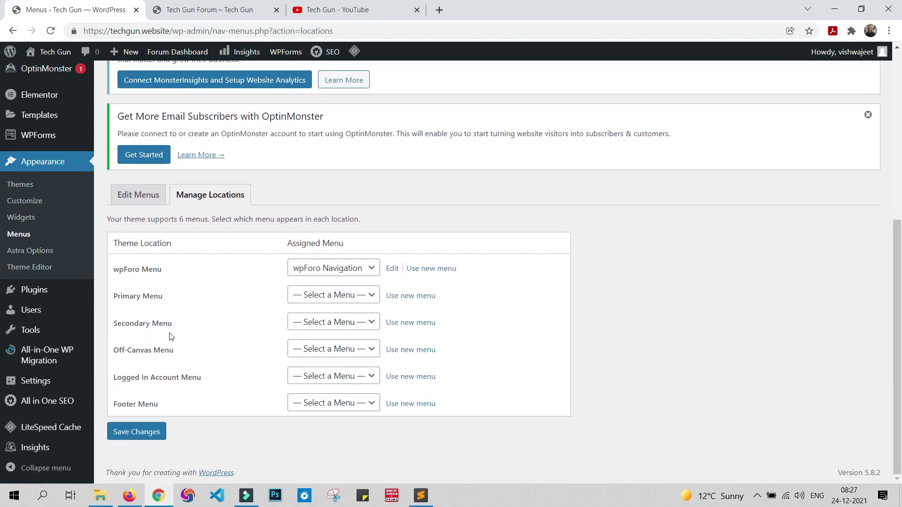
click(369, 299)
click(147, 202)
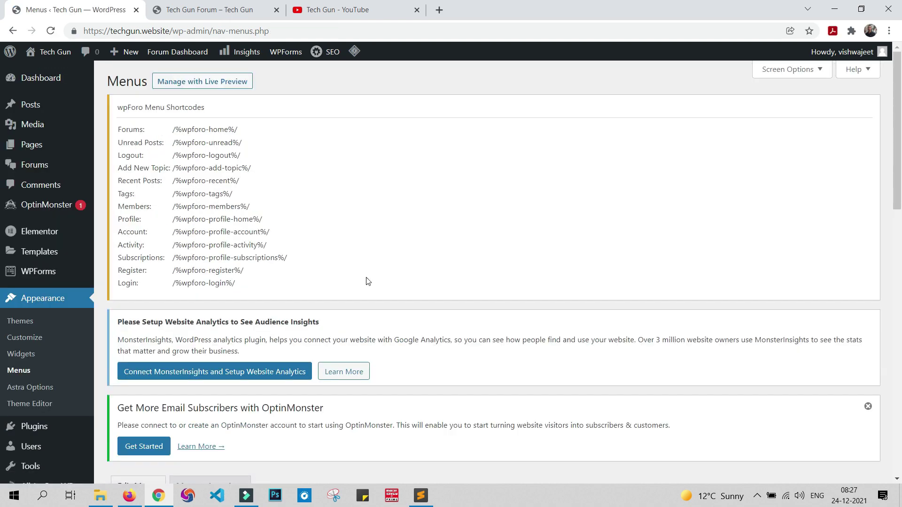
scroll(111, 347, down, 4)
scroll(340, 292, down, 3)
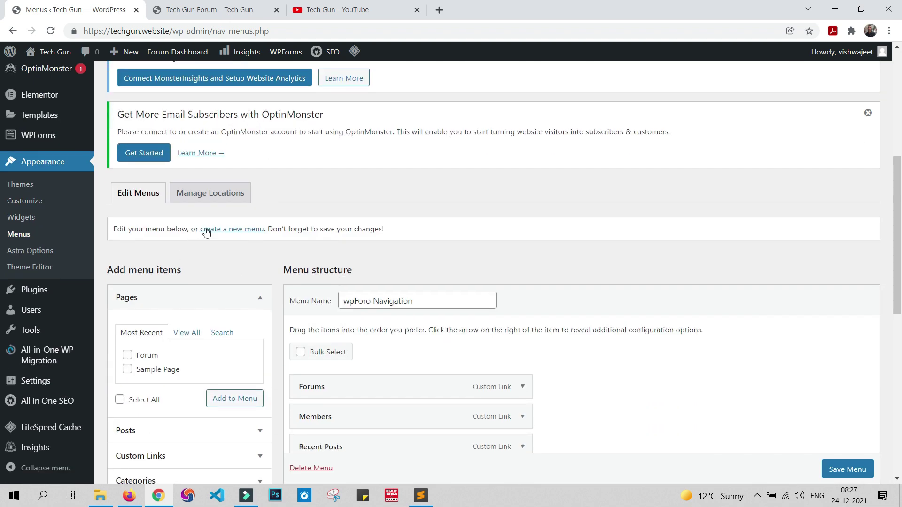
Step: Create a new menu named 'Header menu'
click(254, 230)
scroll(627, 268, down, 8)
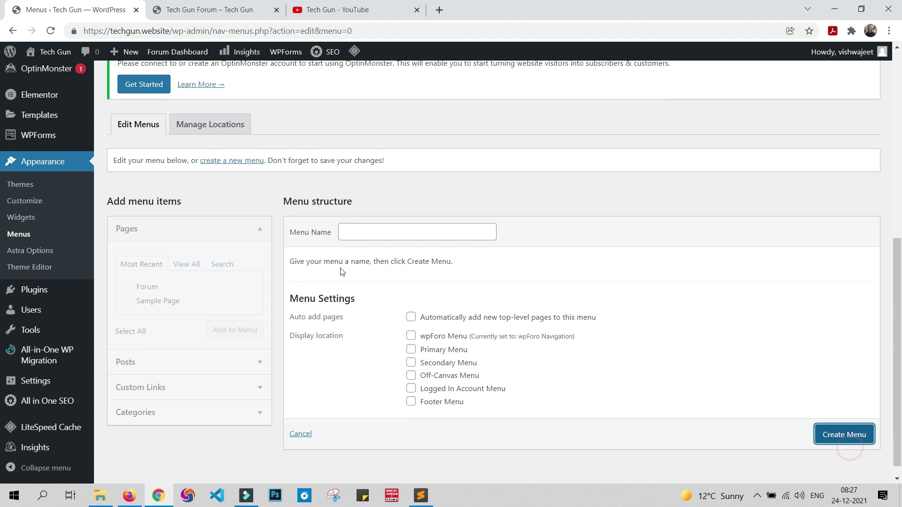
click(423, 235)
key(Down)
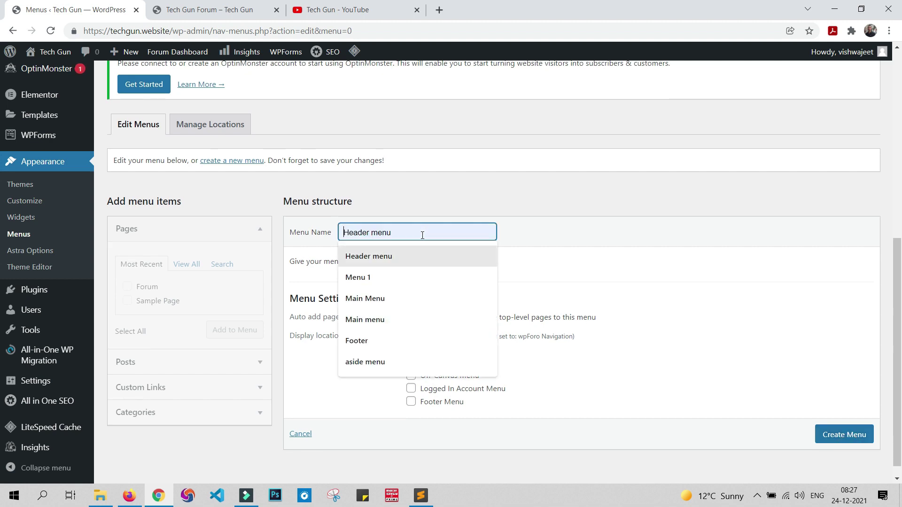
click(595, 247)
click(427, 231)
click(410, 254)
click(836, 438)
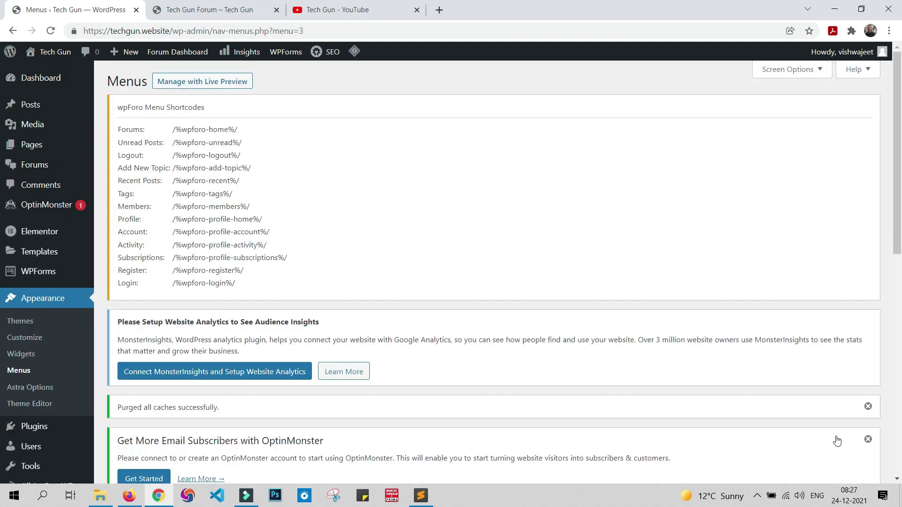
Step: Save the empty Header menu and view the theme's menu locations
scroll(782, 340, down, 3)
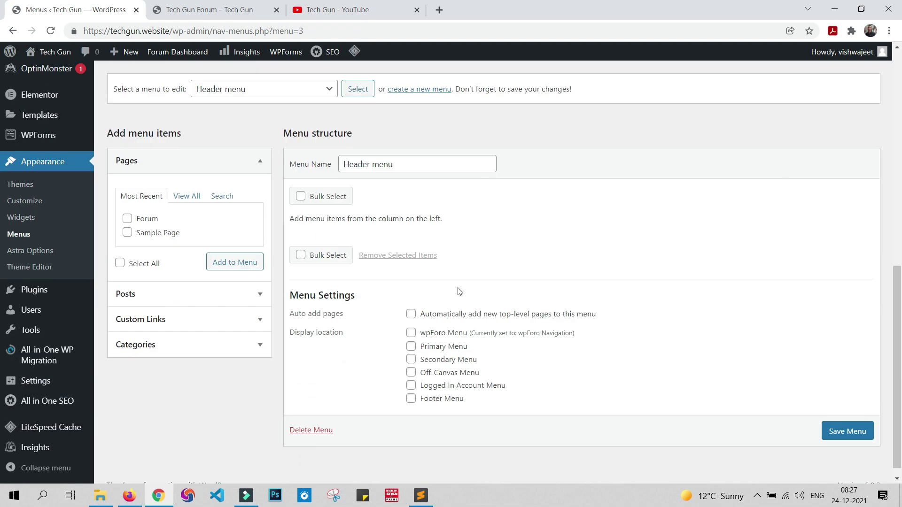
click(846, 430)
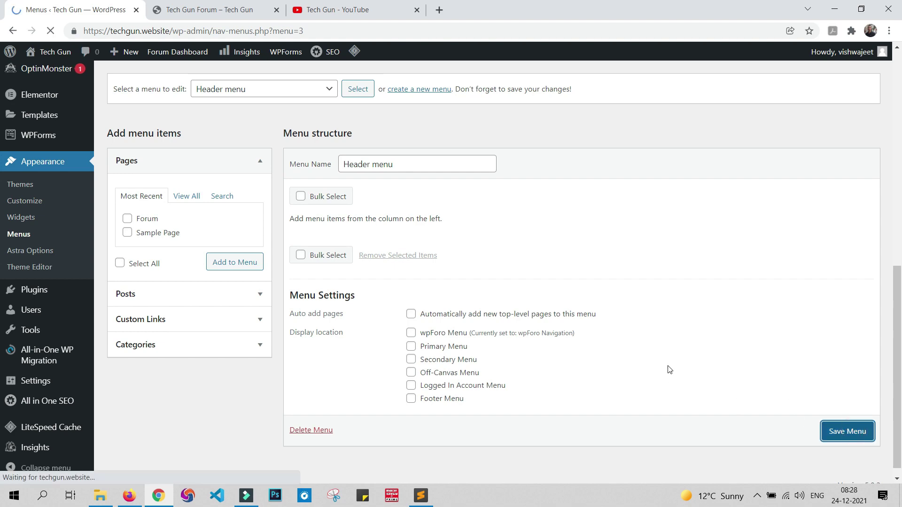
scroll(221, 235, down, 4)
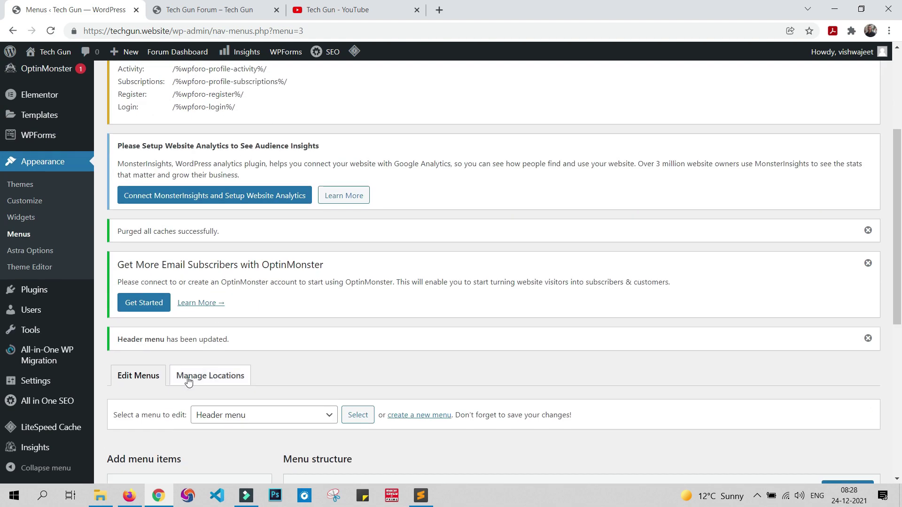
click(189, 380)
scroll(459, 297, down, 7)
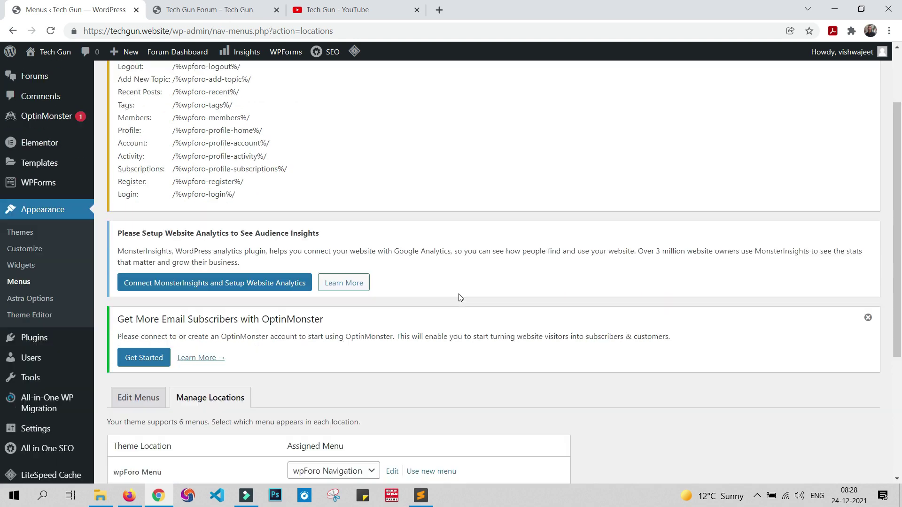
Step: Assign Header menu to the Primary Menu location and save the changes
click(316, 295)
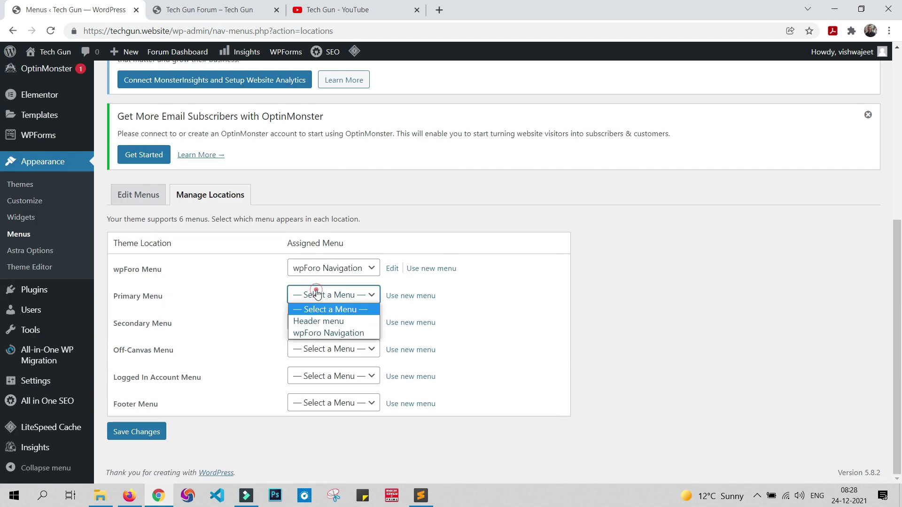
click(314, 320)
click(140, 431)
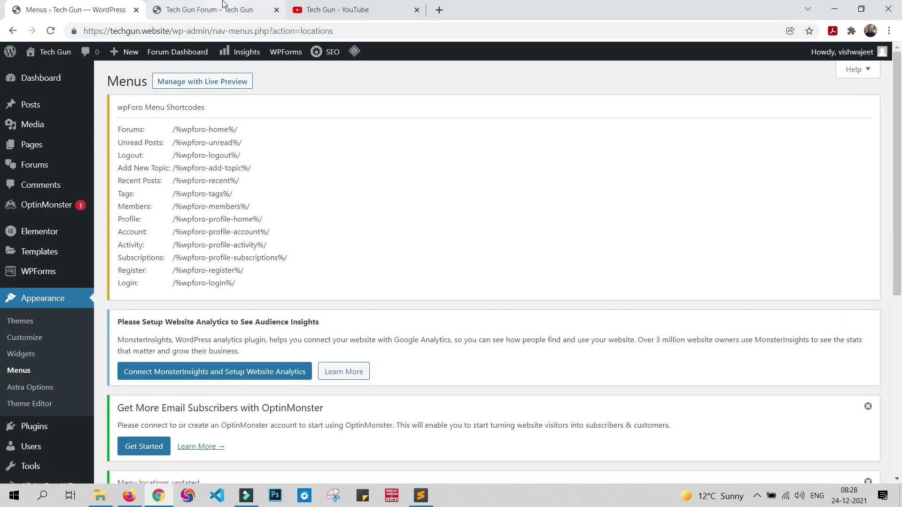
Step: Reload the live forum page, visit the site's home page, then go back to the admin
click(221, 8)
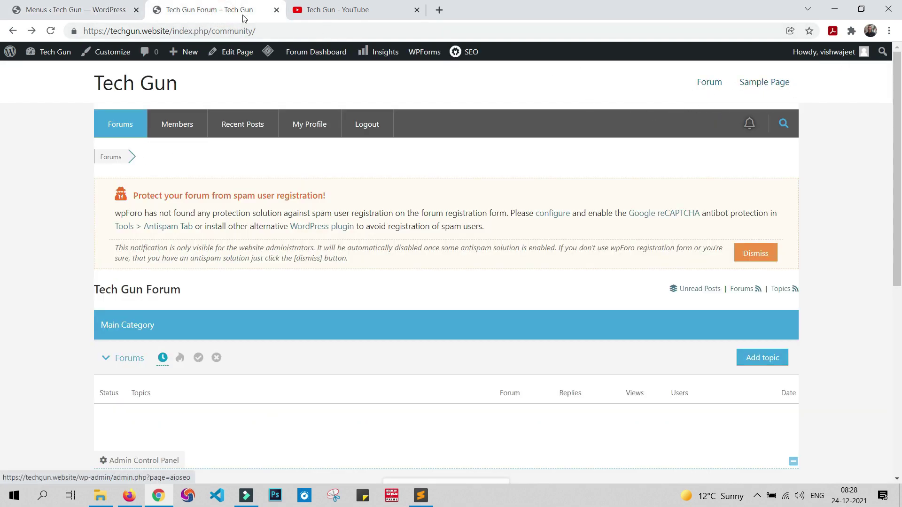
click(310, 32)
key(Return)
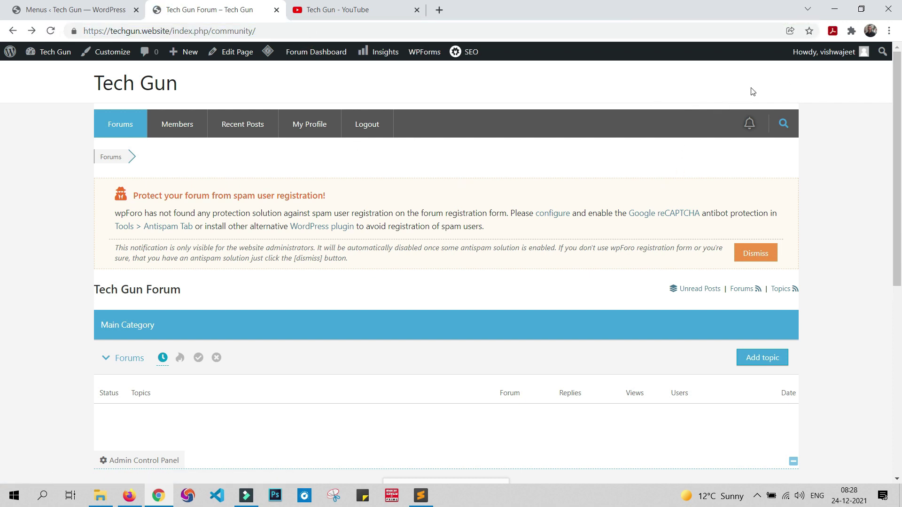
click(123, 86)
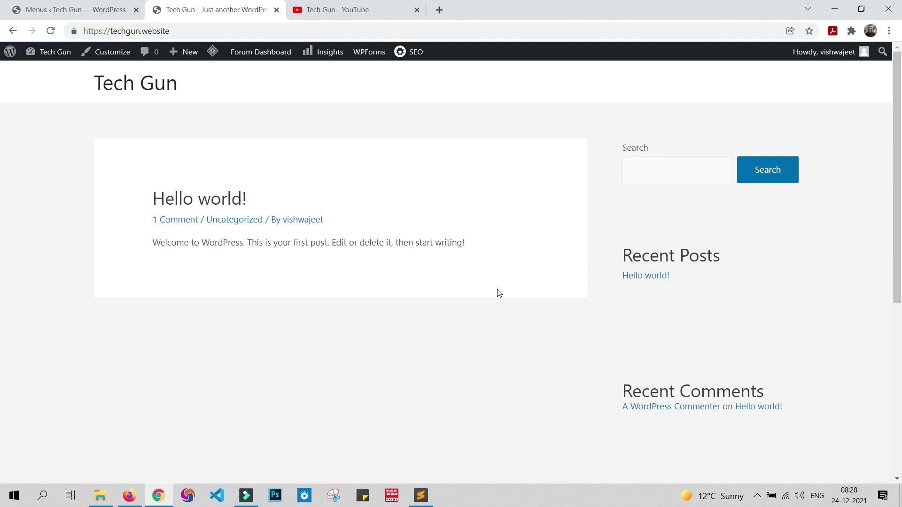
click(14, 13)
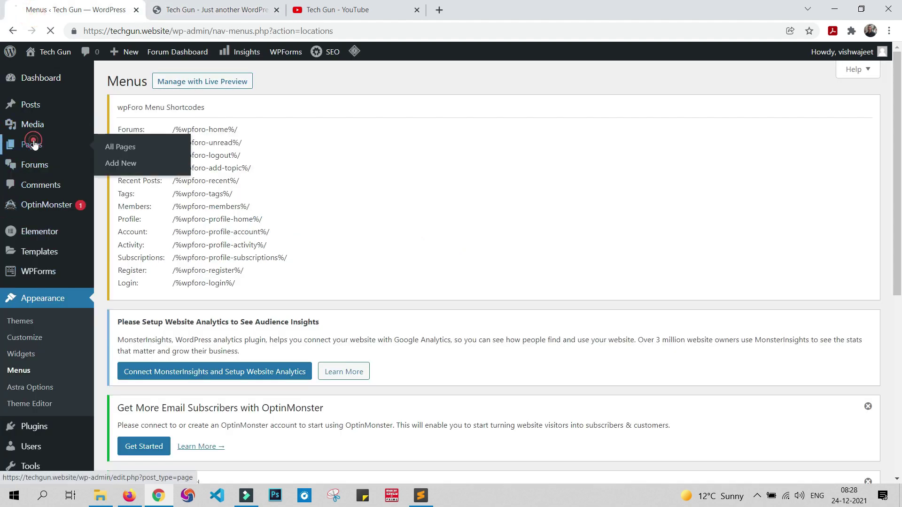
Step: Review the All Pages list and the site's current front page
click(31, 145)
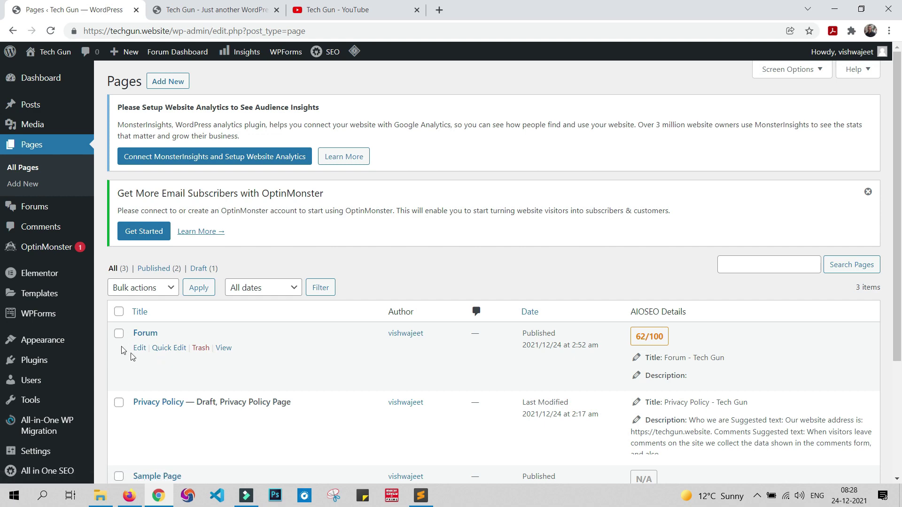
click(209, 9)
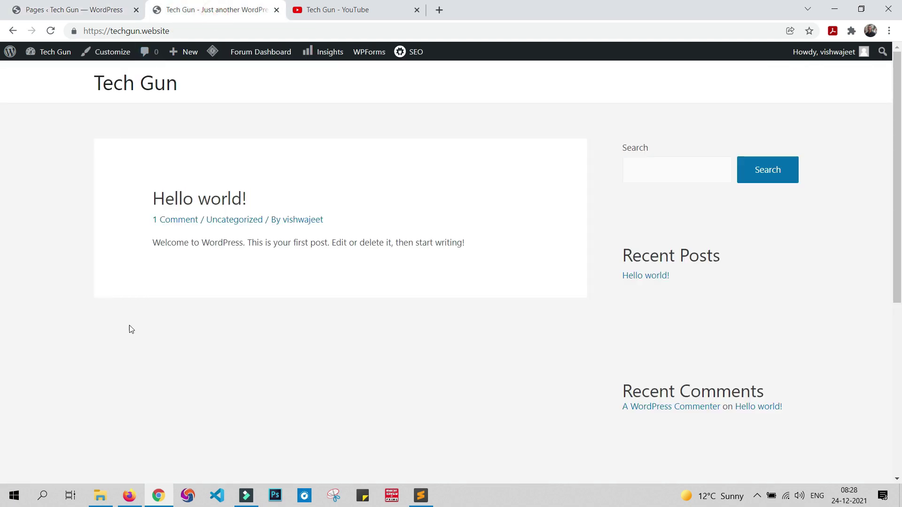
click(84, 12)
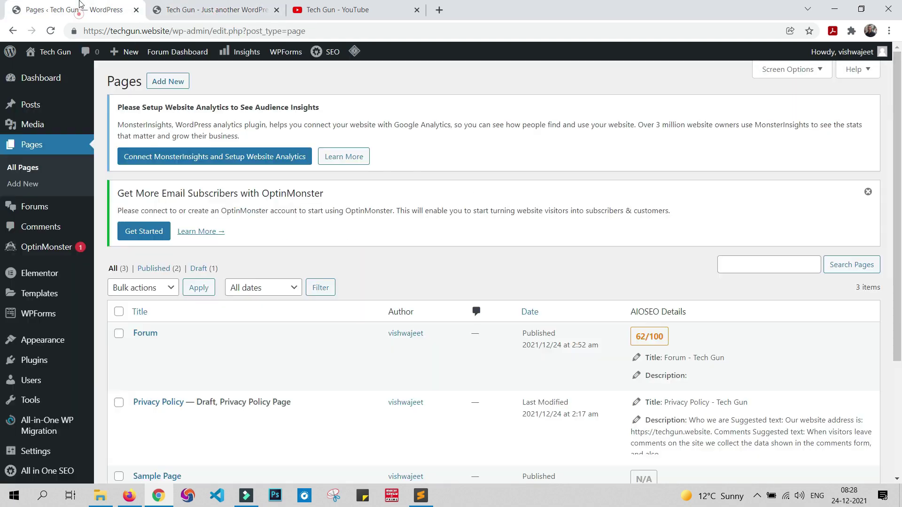
scroll(70, 310, down, 3)
Step: In Reading Settings, make the homepage a static page showing Forum and save
mouse_move(41, 385)
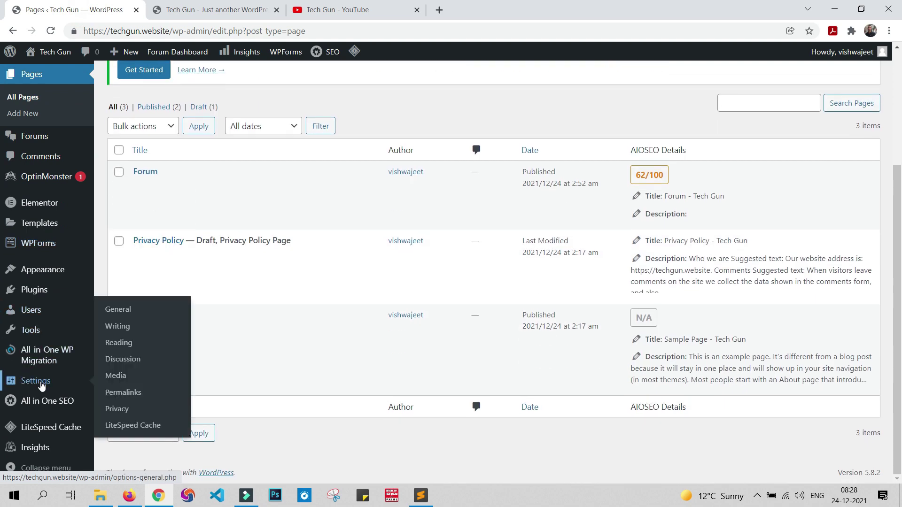
click(112, 344)
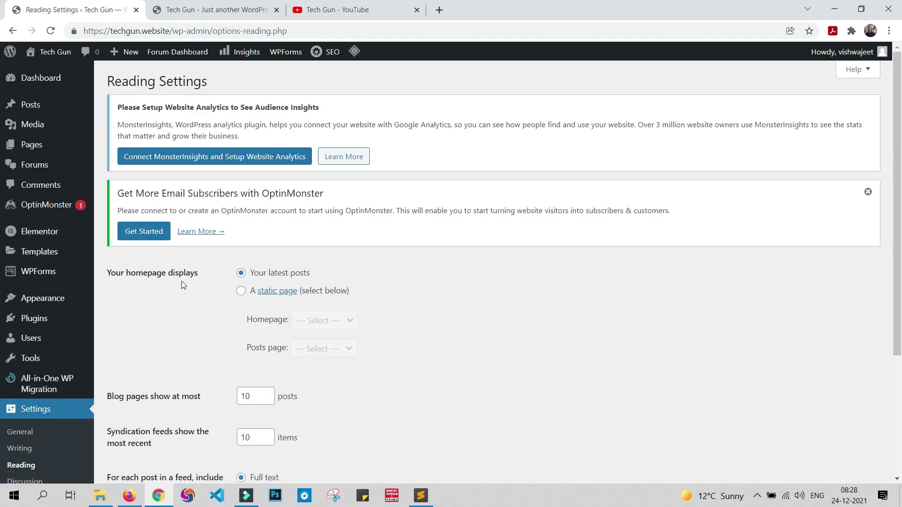
click(241, 292)
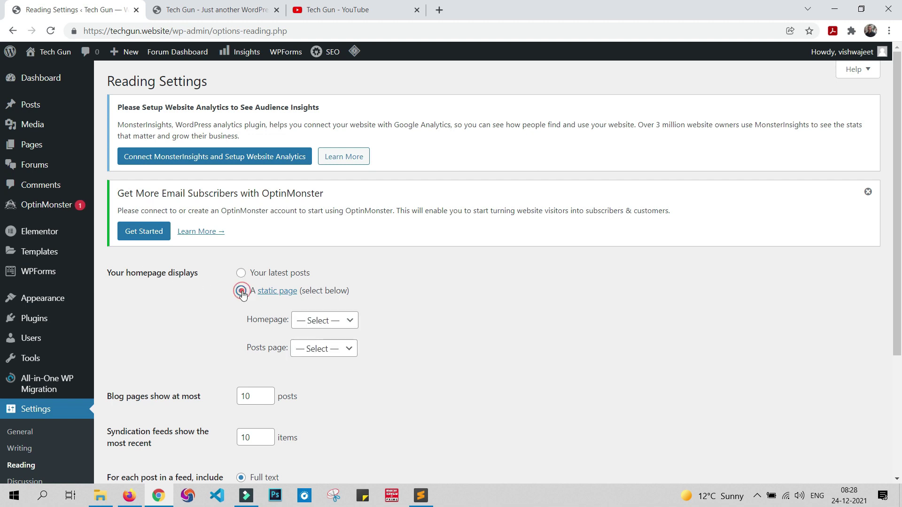
click(310, 327)
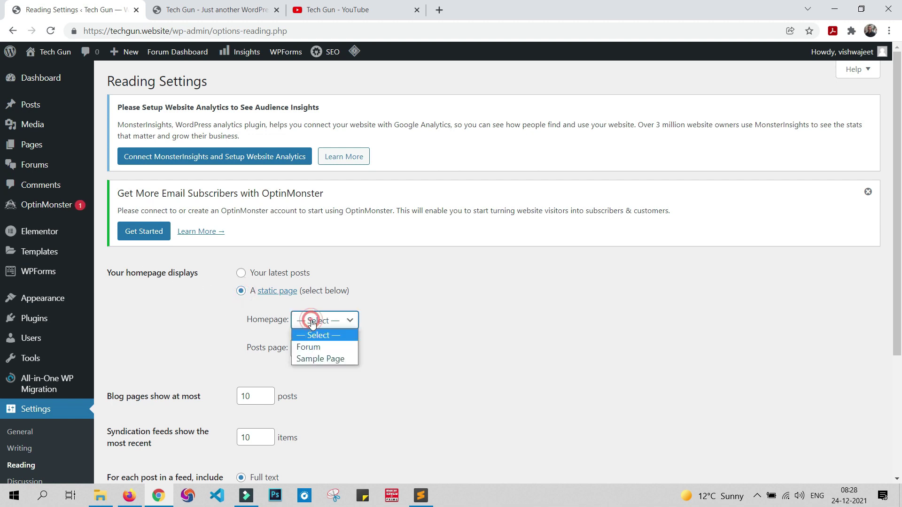
click(317, 350)
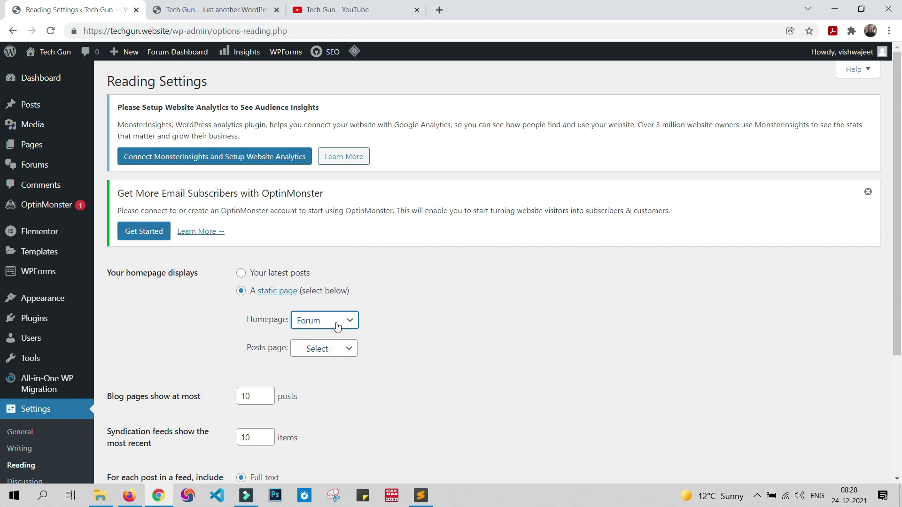
scroll(414, 331, down, 4)
click(127, 434)
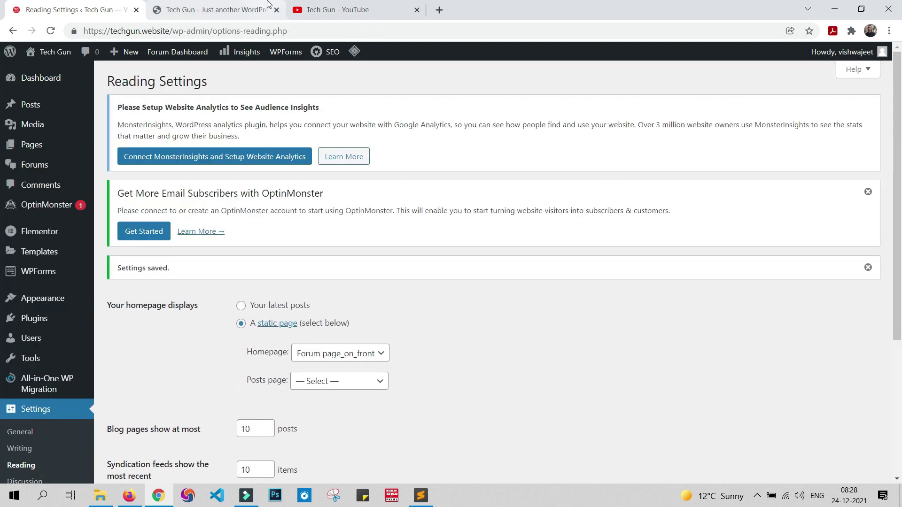
click(203, 4)
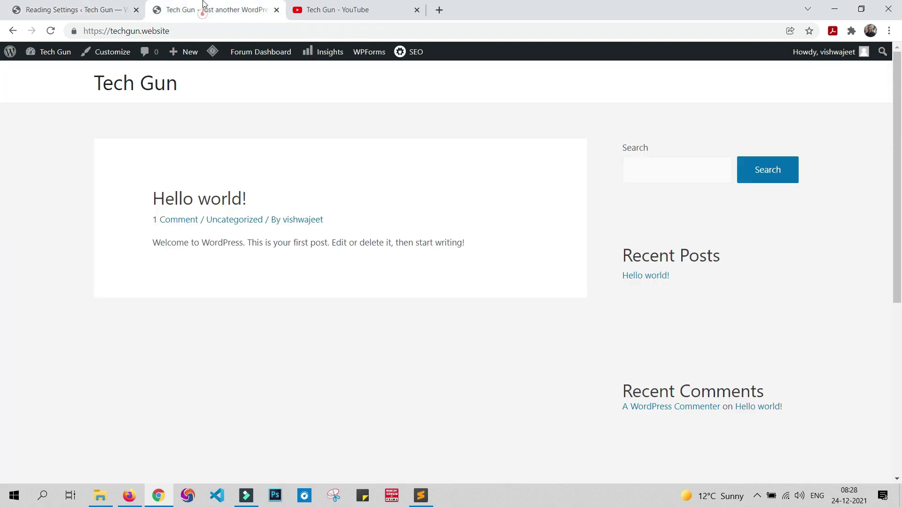
Step: Give the forum page the Elementor Full Width template and update it
click(129, 85)
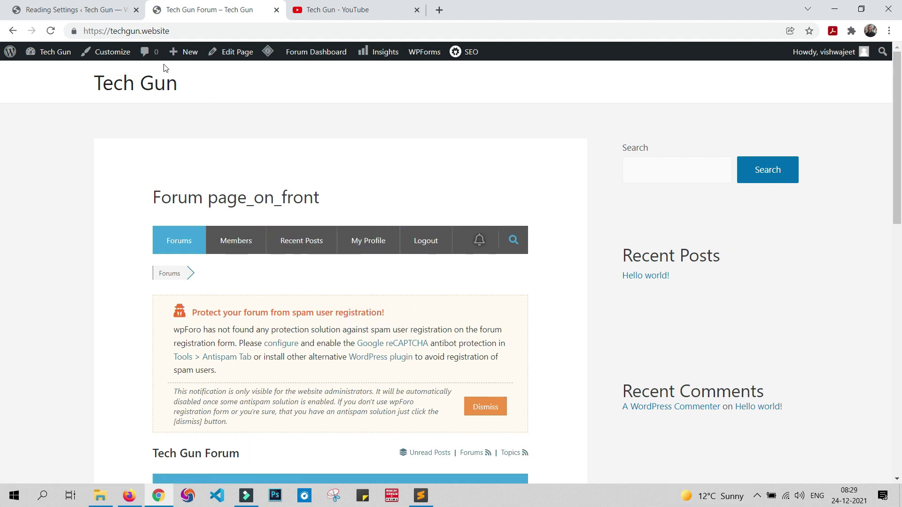
click(229, 56)
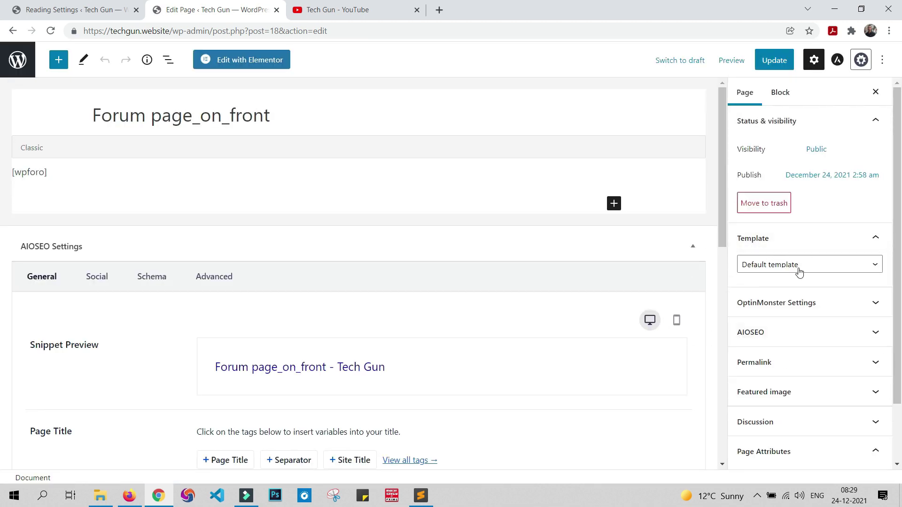
click(799, 273)
click(797, 299)
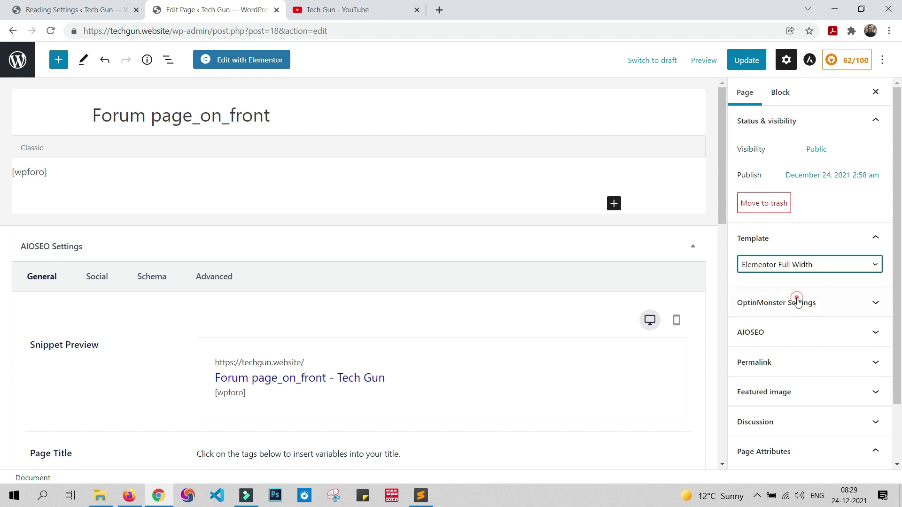
click(747, 61)
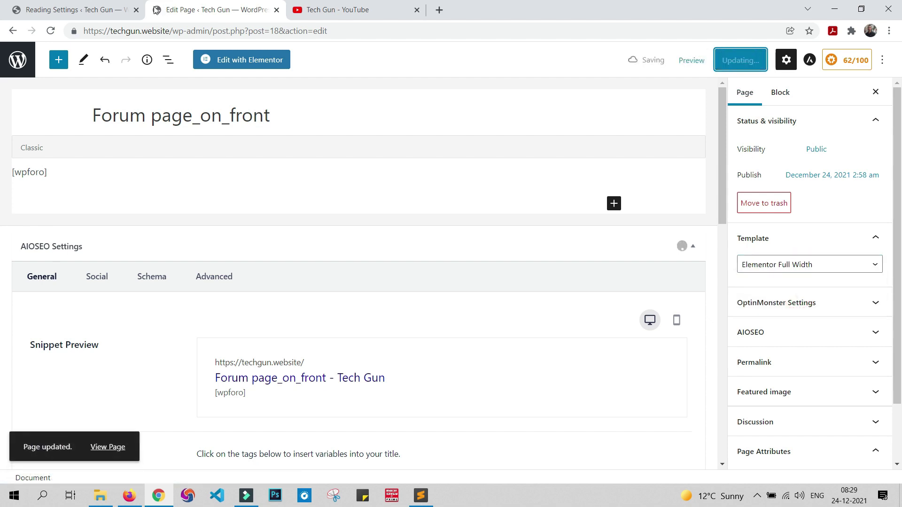
Step: Reload the forum front page to check the full-width layout, then return to Reading Settings
click(2, 4)
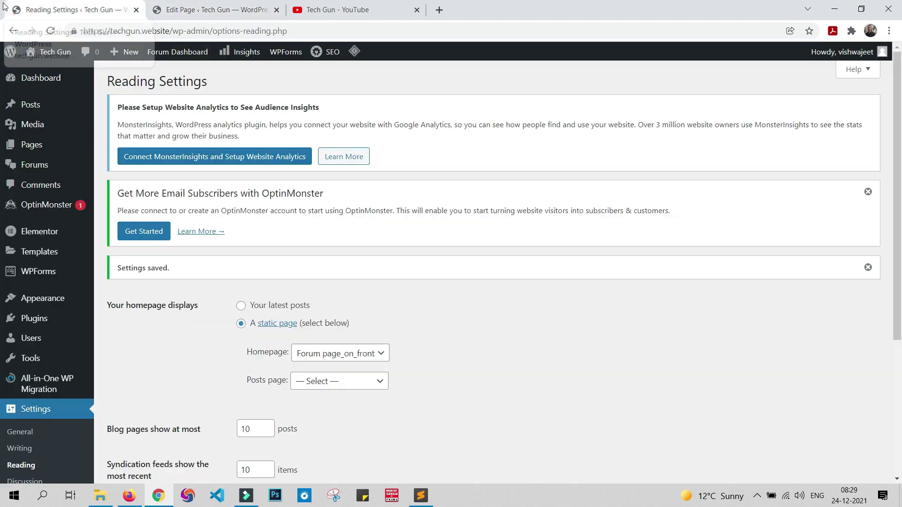
click(160, 8)
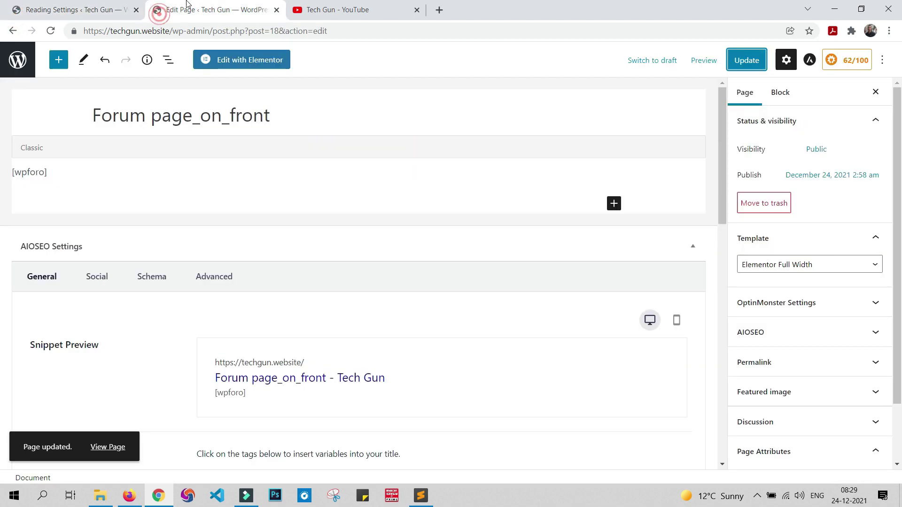
click(14, 31)
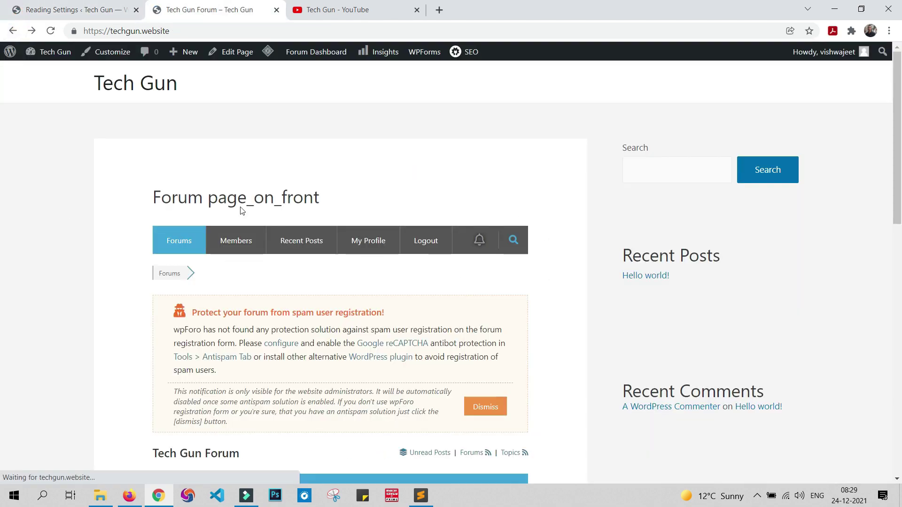
click(121, 83)
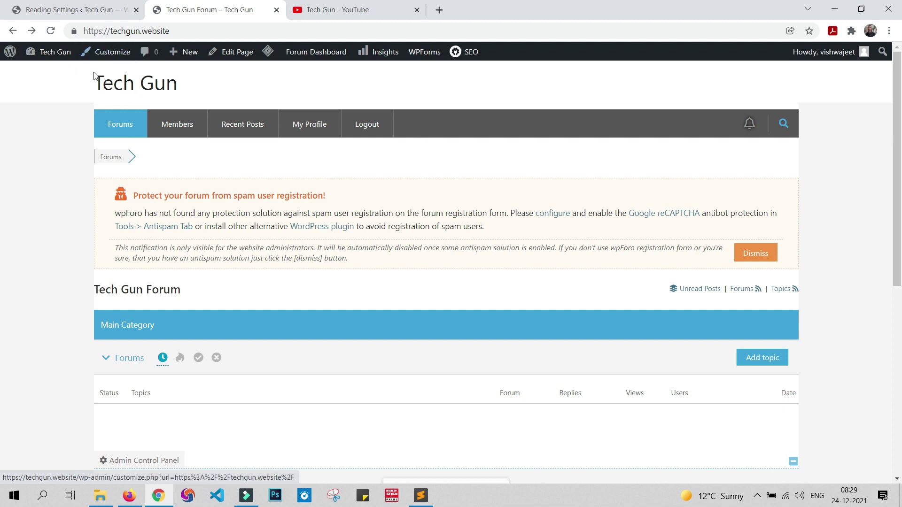
click(71, 10)
Step: Open the logo picker in the Customizer's Site Identity settings
mouse_move(48, 296)
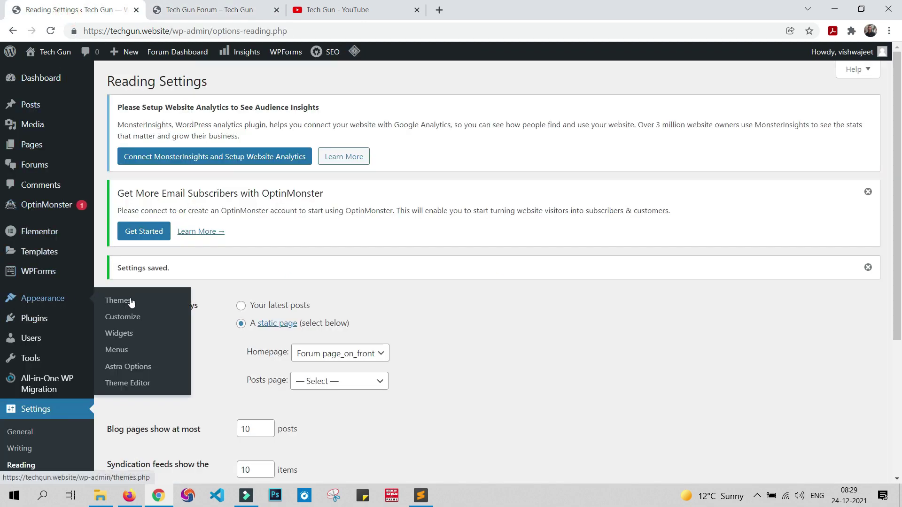
click(129, 319)
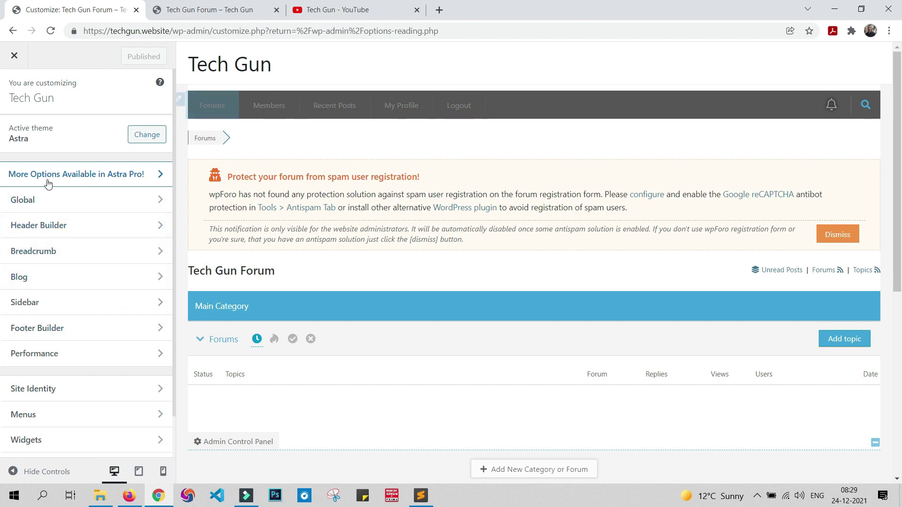
click(74, 389)
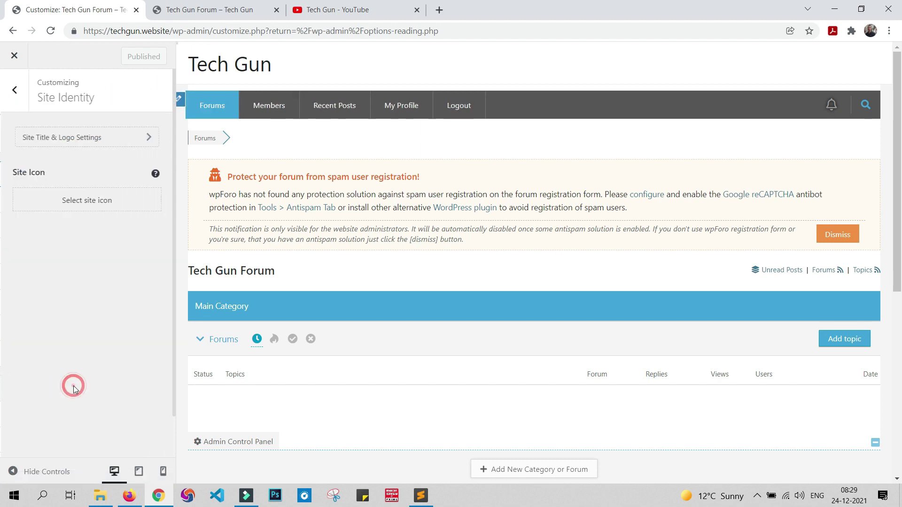
click(77, 137)
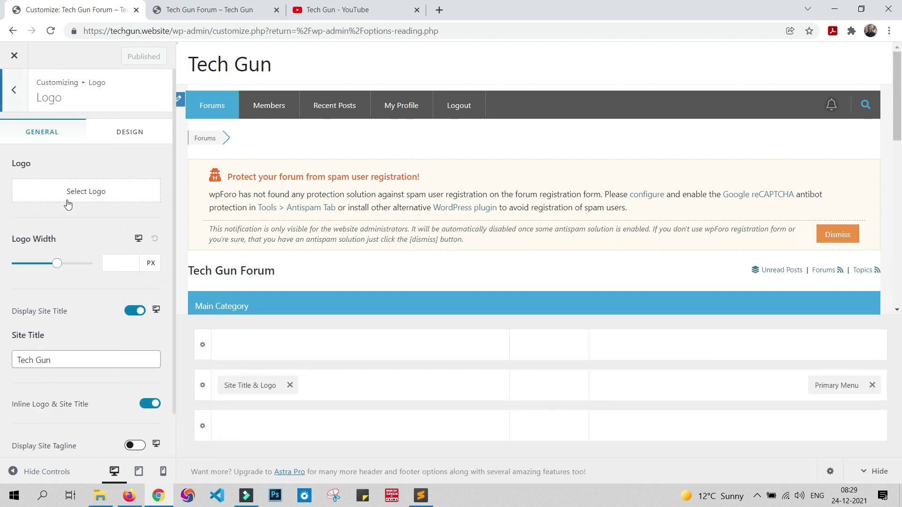
click(71, 201)
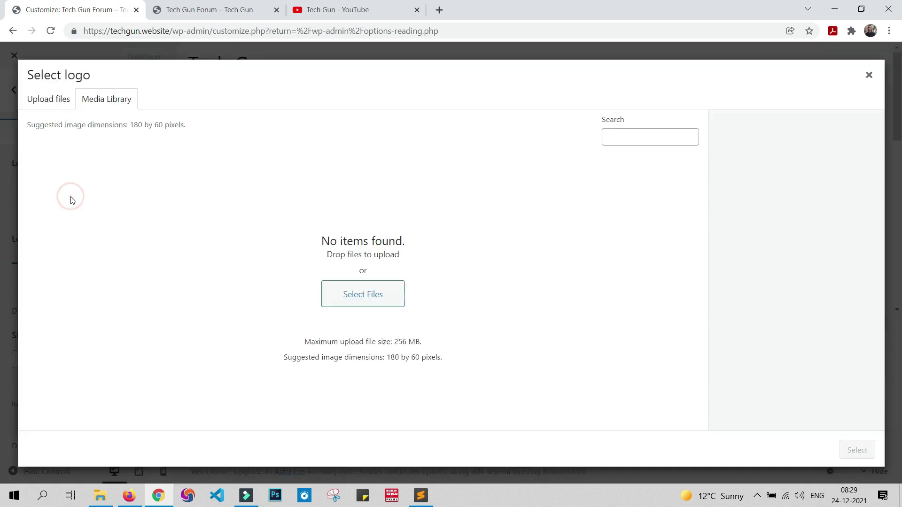
Step: Upload profile-TechGun.jpg by dragging it from Explorer into the media dialog
click(69, 102)
click(447, 269)
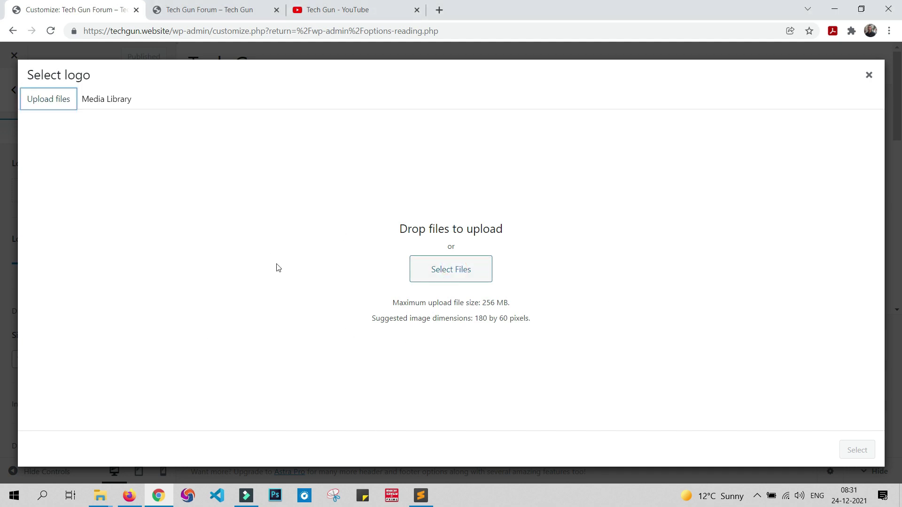
mouse_move(100, 495)
click(160, 444)
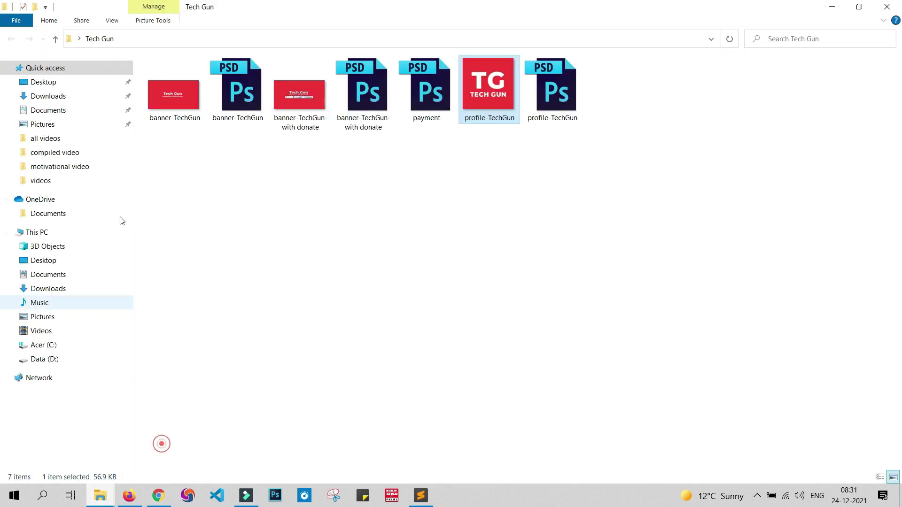
drag(465, 93, 258, 247)
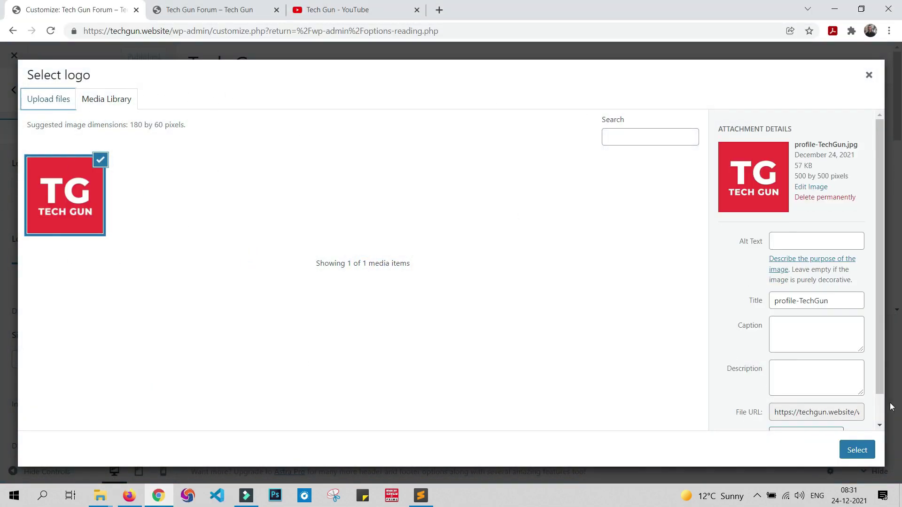
Step: Choose the uploaded image as the logo and crop it to the TECH GUN wordmark
click(858, 450)
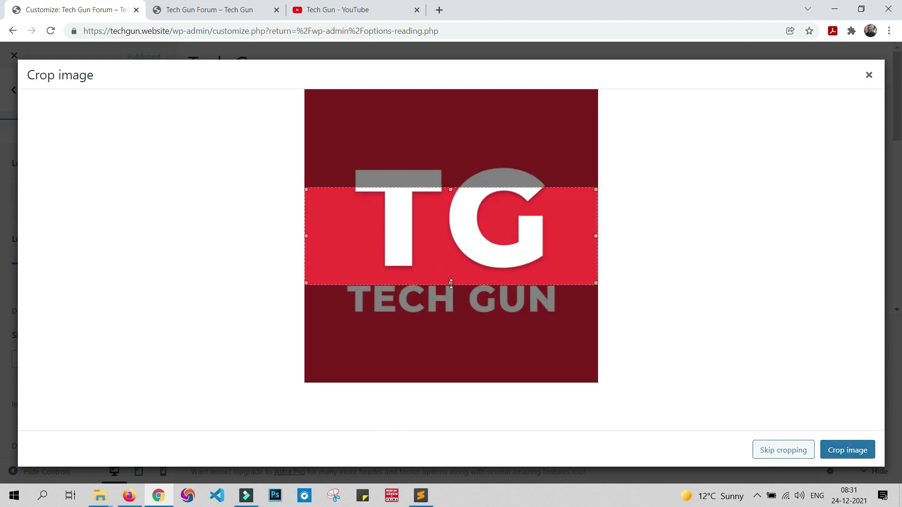
drag(451, 284, 449, 325)
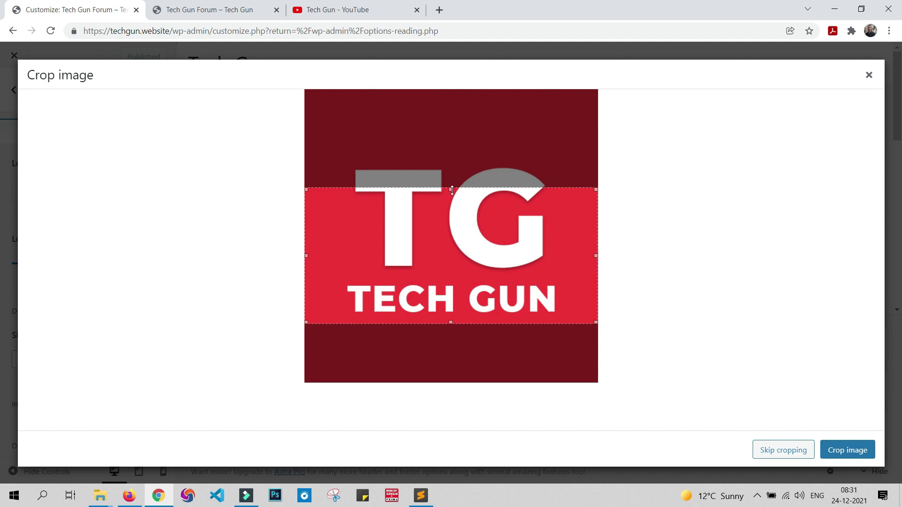
drag(452, 190, 467, 273)
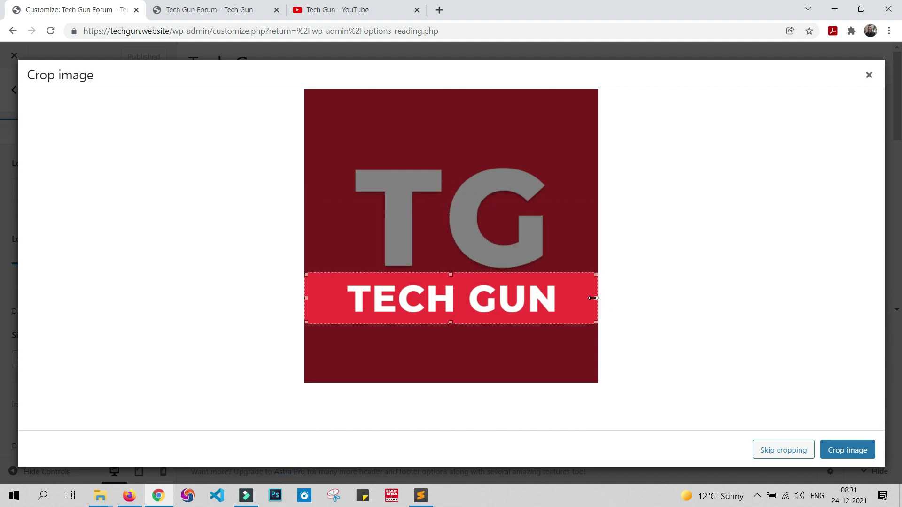
drag(593, 298, 572, 302)
drag(306, 302, 332, 305)
click(850, 452)
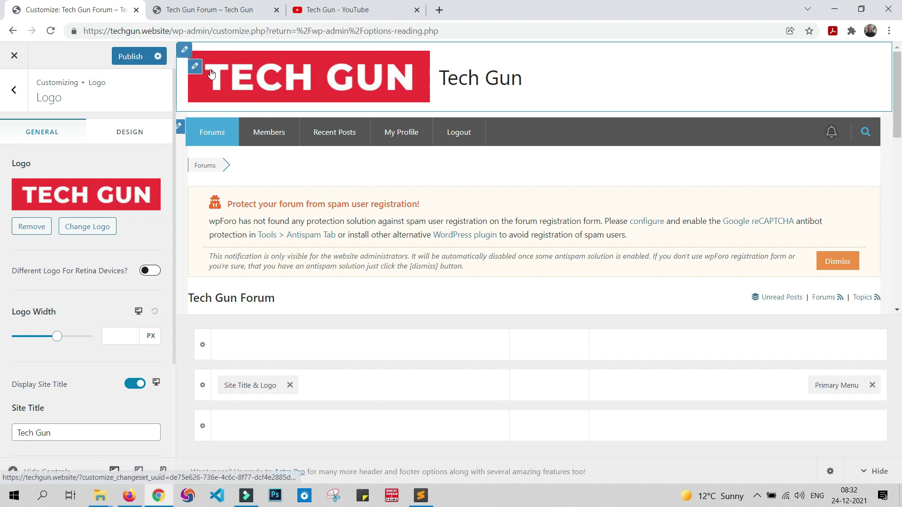
Step: Set the logo width to 277 px, hide the site title, publish, and close the Customizer
click(58, 341)
drag(58, 342, 49, 346)
drag(45, 346, 50, 346)
click(130, 388)
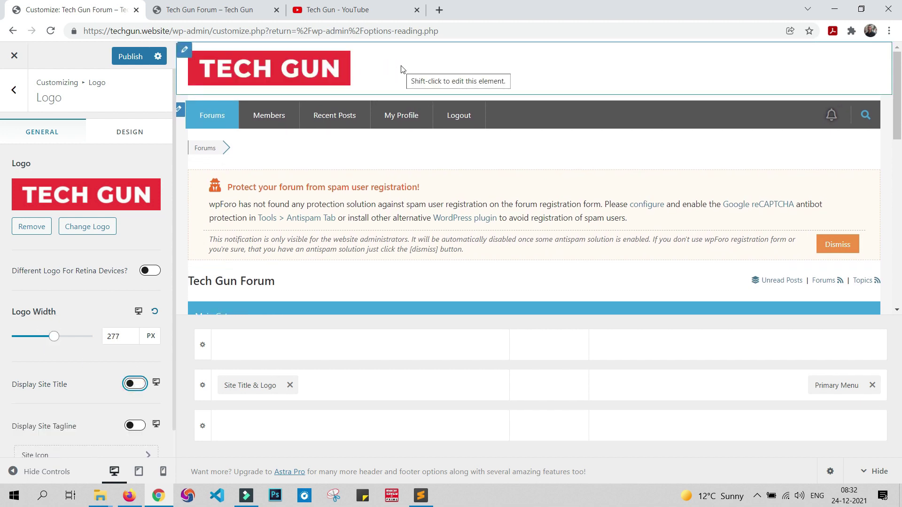
click(130, 57)
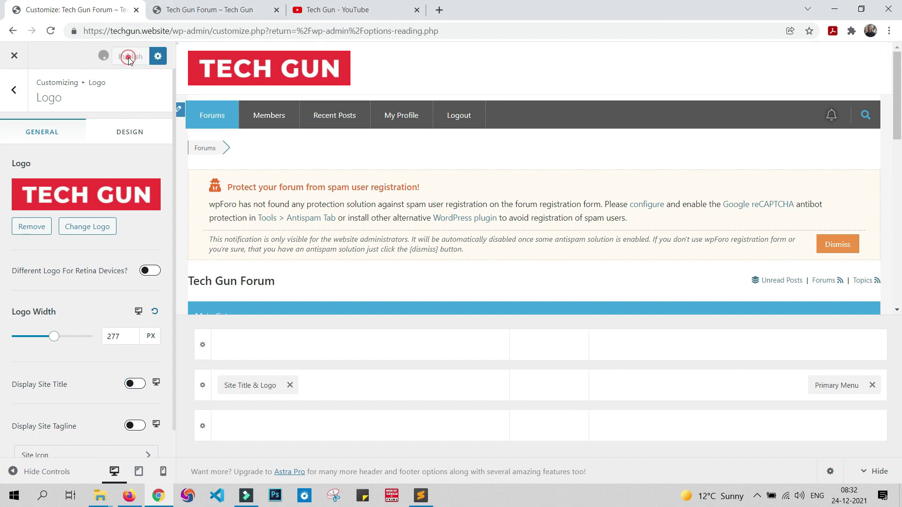
click(14, 57)
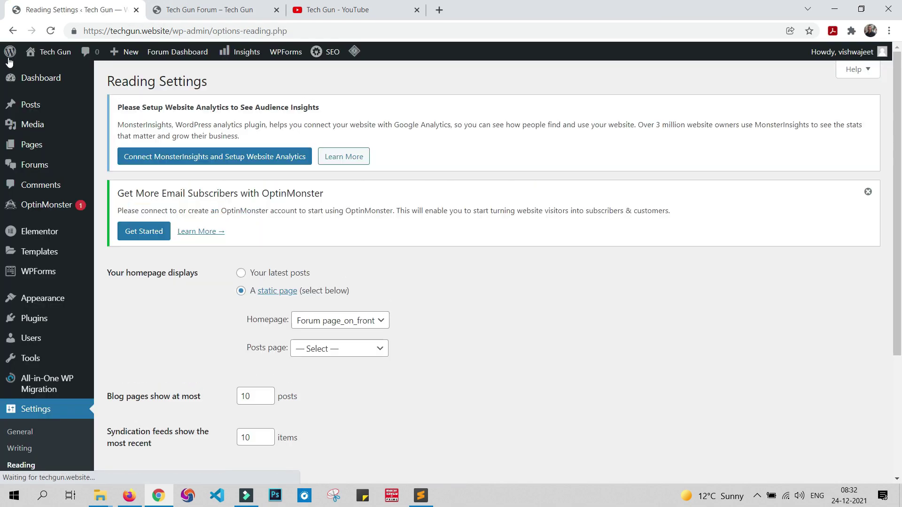
Step: Reload the forum page showing the TECH GUN logo and dismiss its spam-registration warning
click(210, 6)
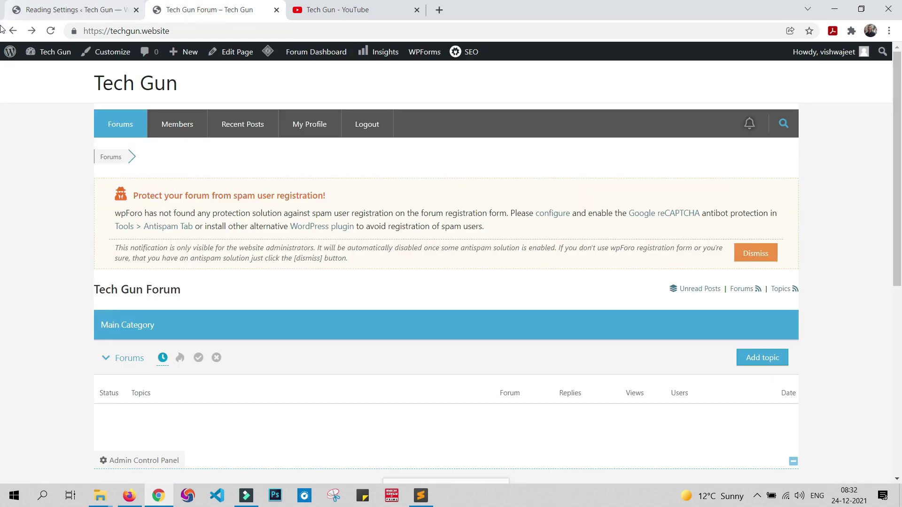
click(51, 31)
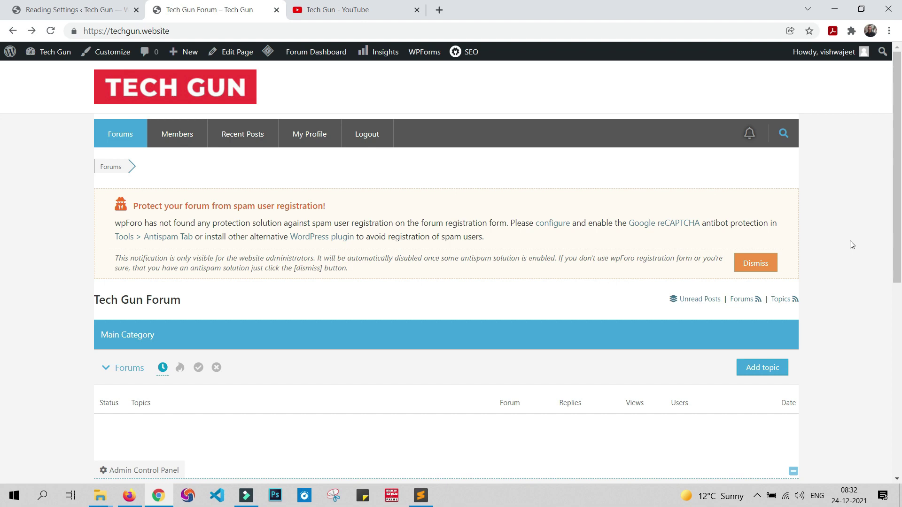
scroll(832, 292, down, 8)
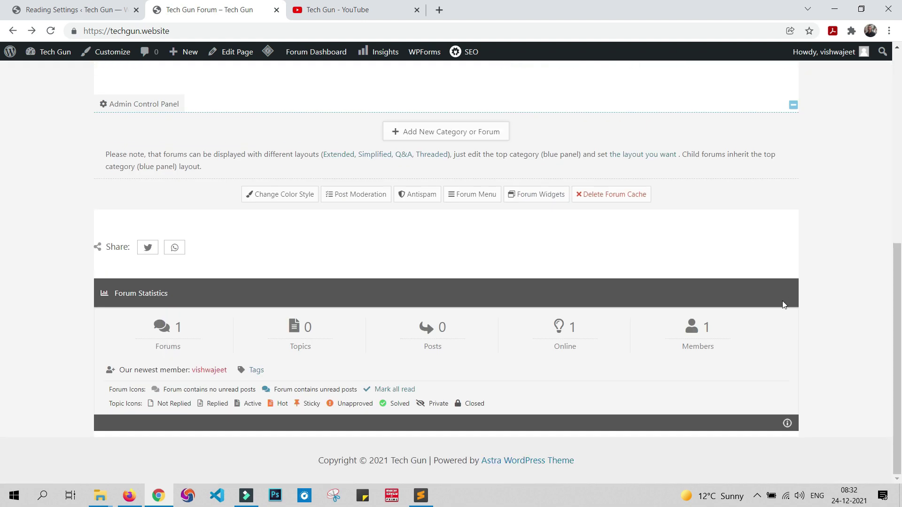
scroll(839, 406, up, 8)
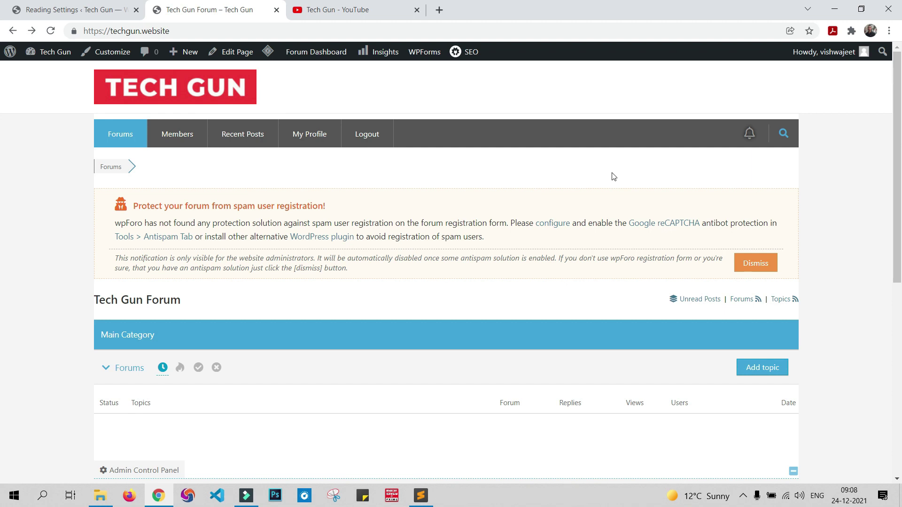
click(756, 270)
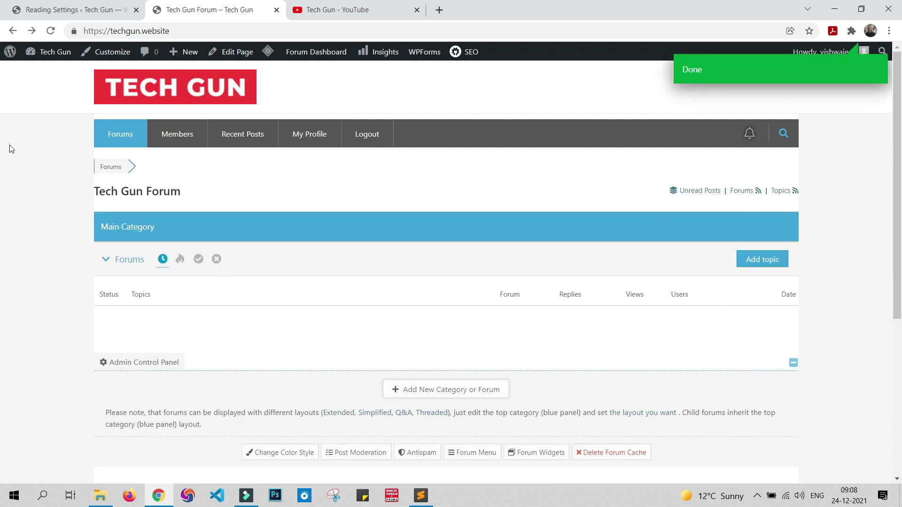
click(42, 10)
mouse_move(19, 168)
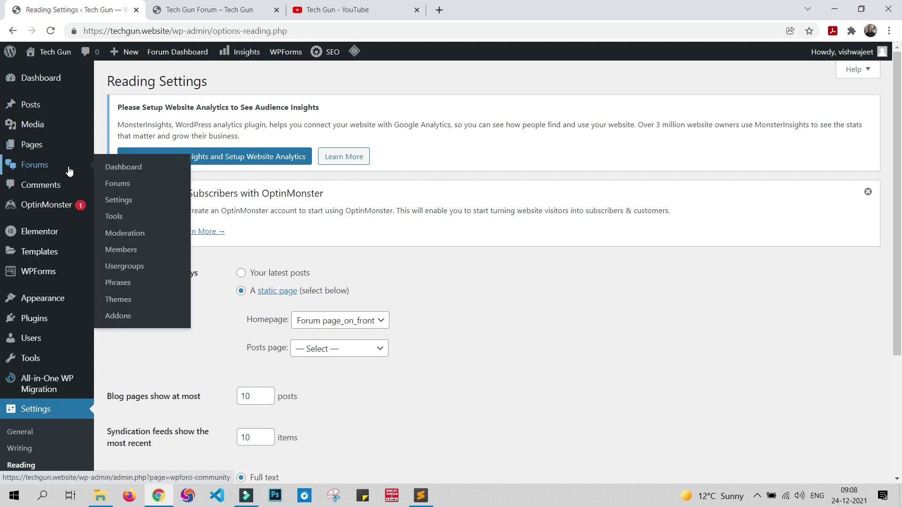
Step: Go from the wpForo Dashboard to Forums > Forums to list Main Category and Main Forum
click(36, 168)
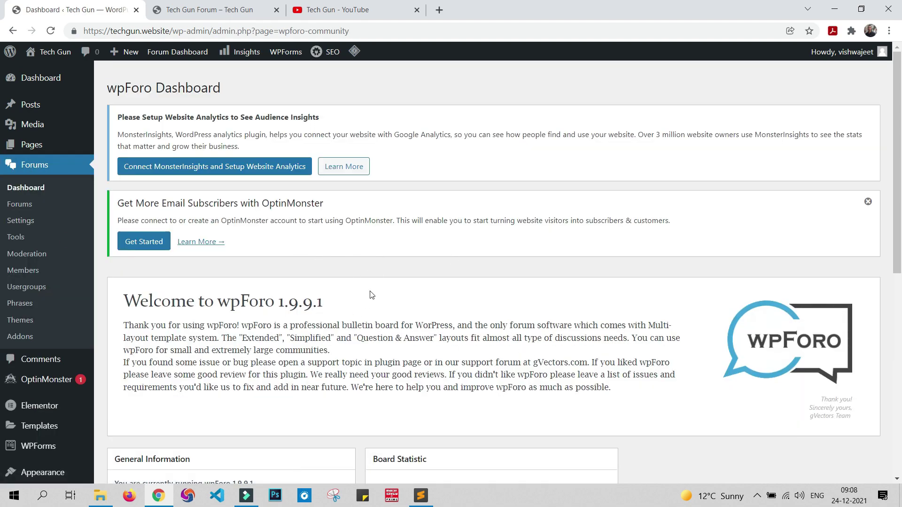
scroll(380, 292, down, 7)
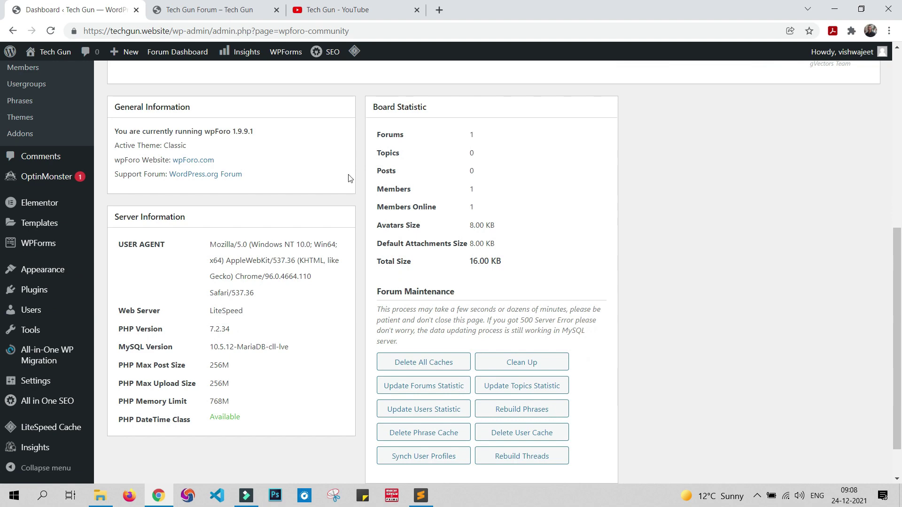
scroll(497, 224, down, 1)
scroll(657, 339, up, 6)
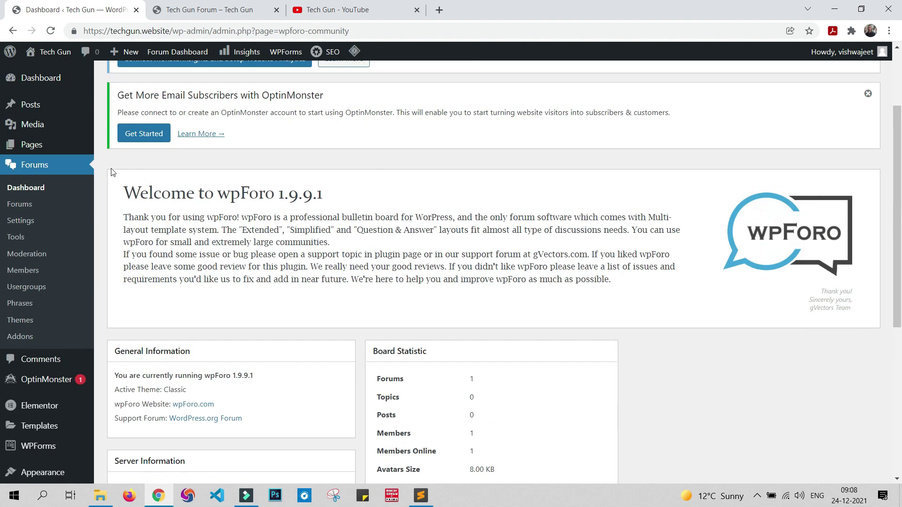
click(17, 205)
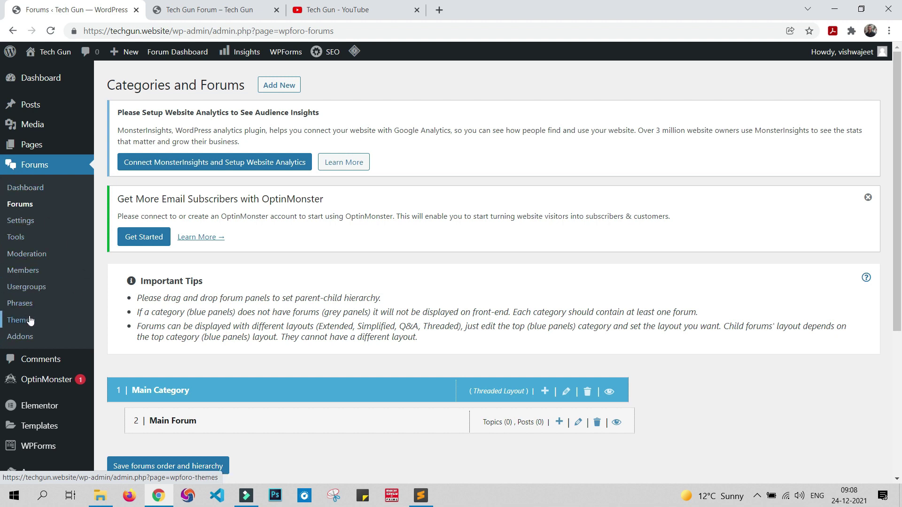
scroll(487, 248, down, 3)
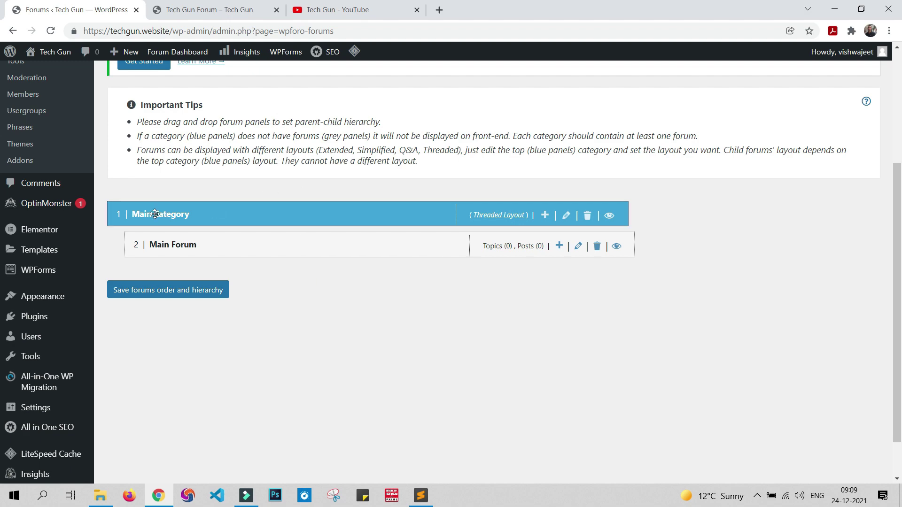
Step: Retitle Main Category as 'Programming Discussion' and update it
click(566, 215)
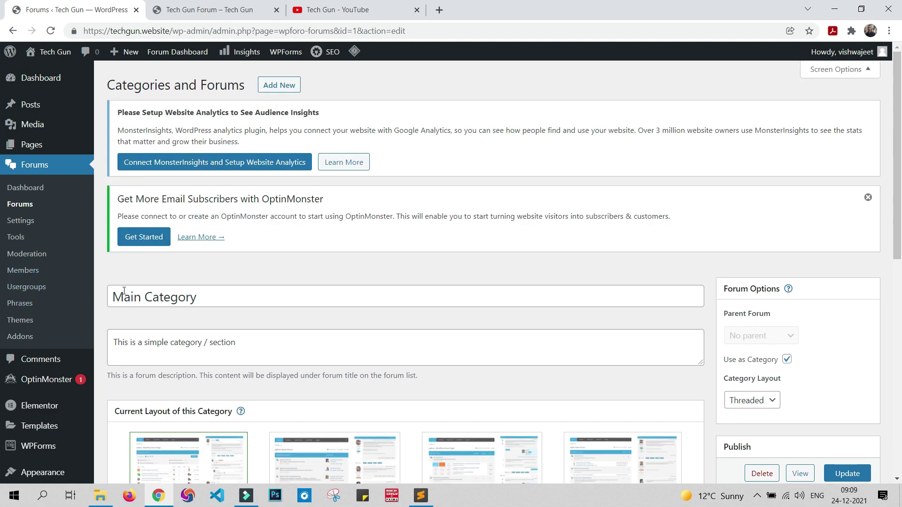
scroll(313, 293, down, 2)
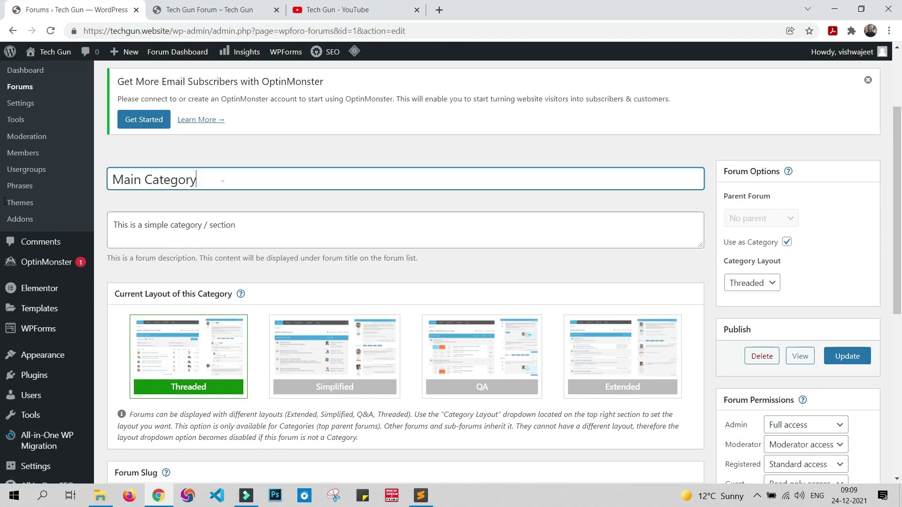
triple_click(221, 179)
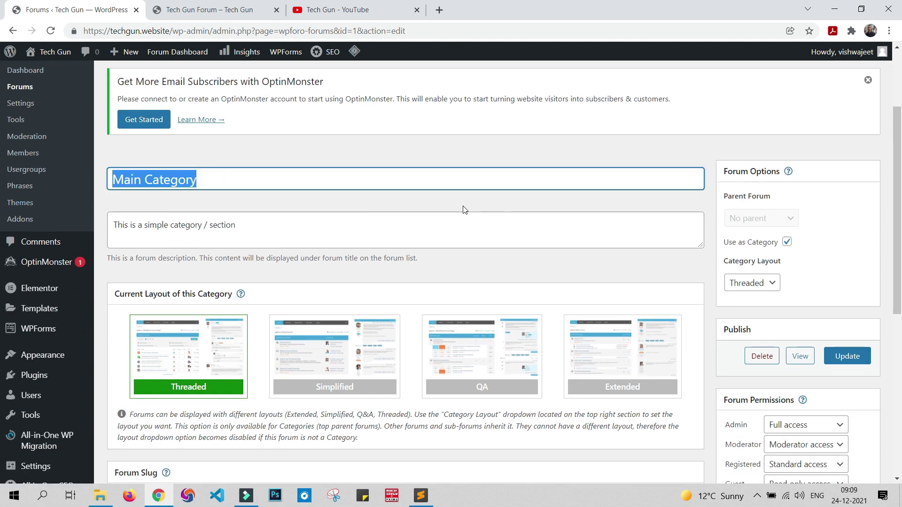
text(Prog)
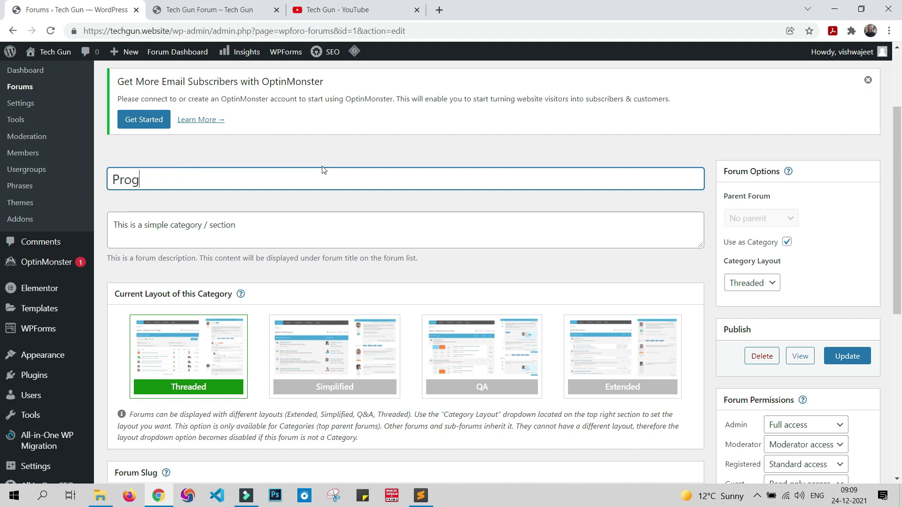
text(ramming Discussion)
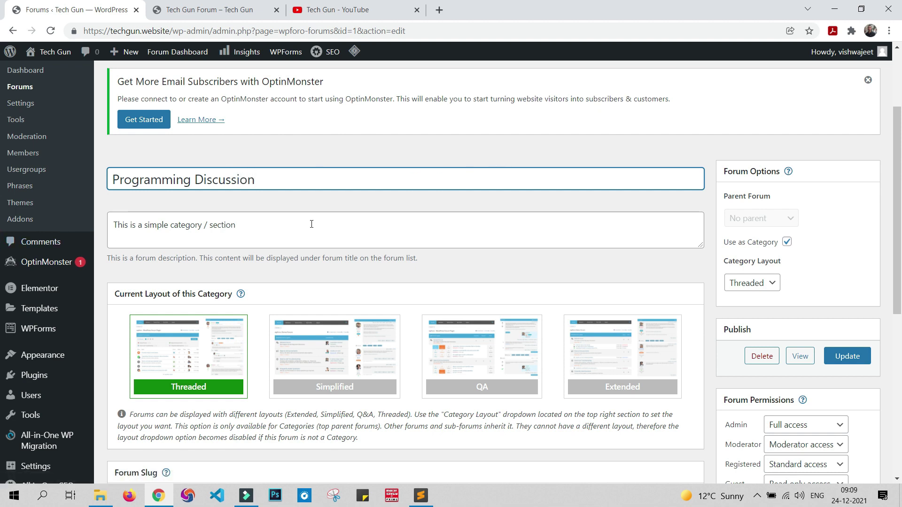
click(858, 361)
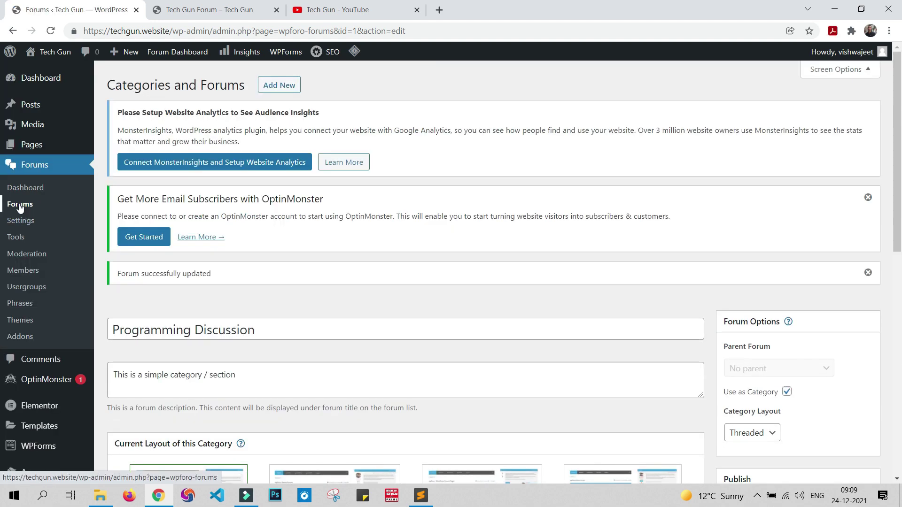
Step: Delete Main Forum and its contents from the Categories and Forums list
click(20, 206)
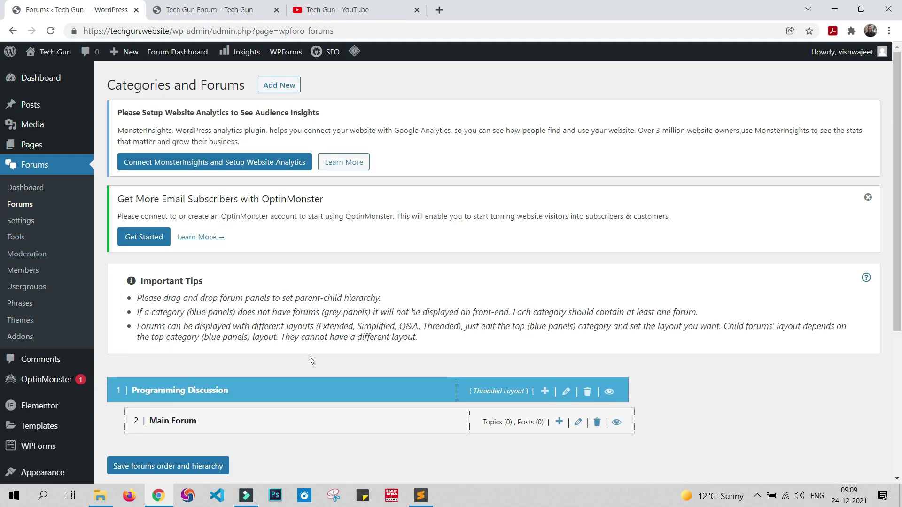
scroll(118, 234, down, 4)
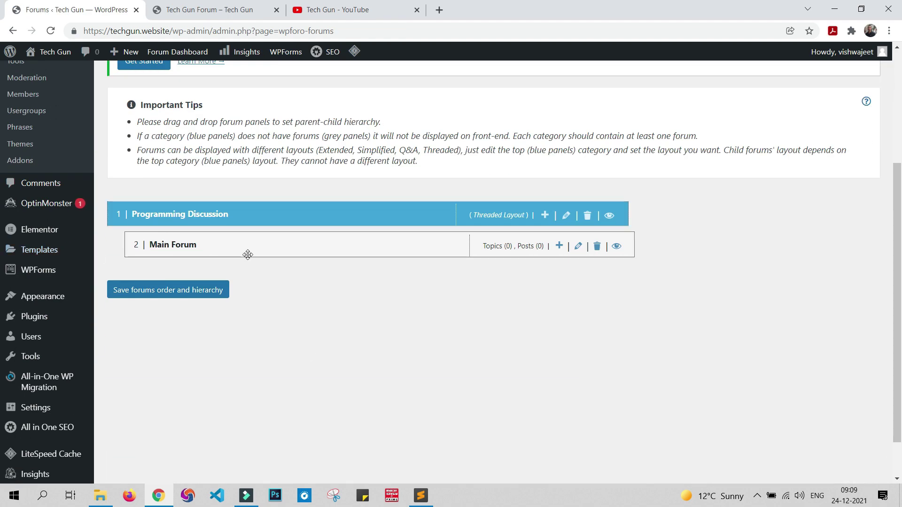
click(597, 246)
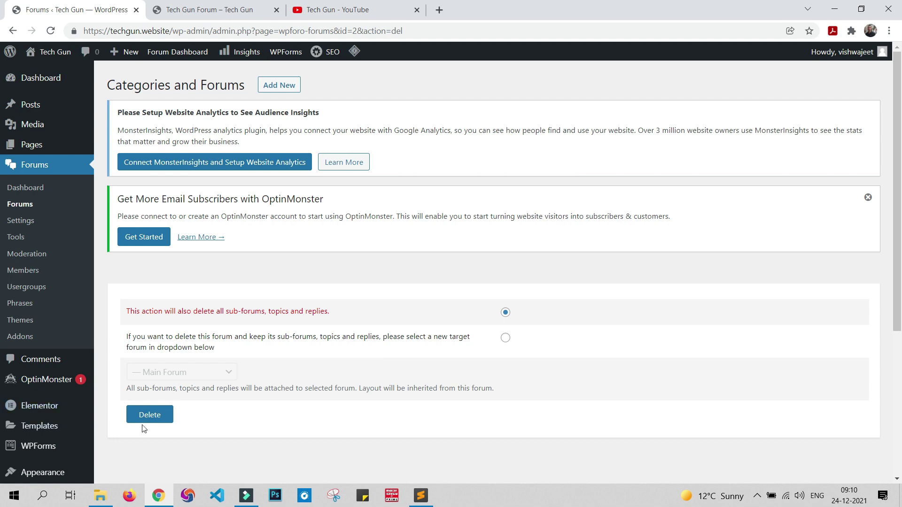
click(148, 416)
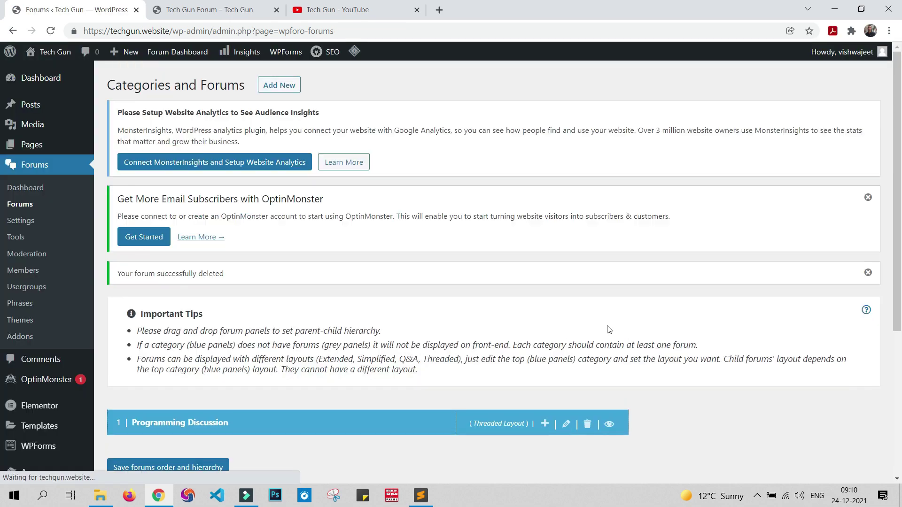
scroll(592, 280, down, 5)
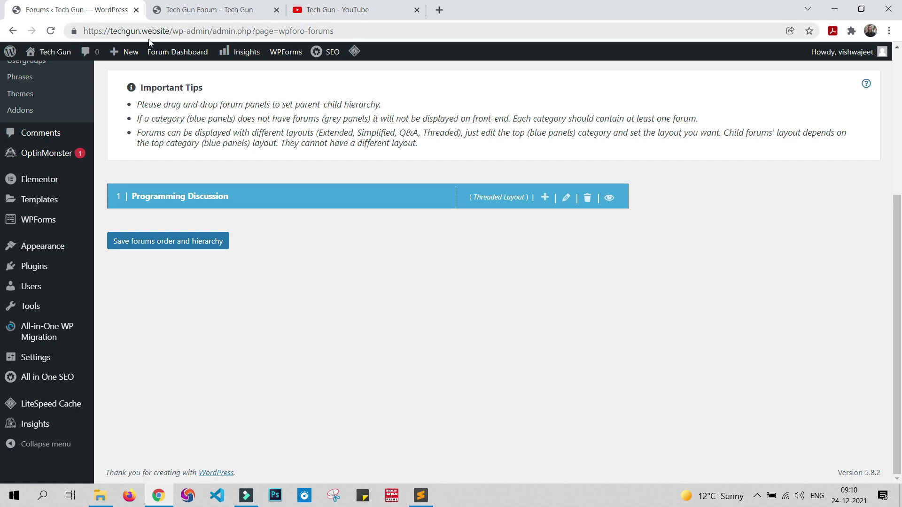
Step: Publish 'HTML and CSS' and 'JavaScript' forums under Programming Discussion
click(544, 199)
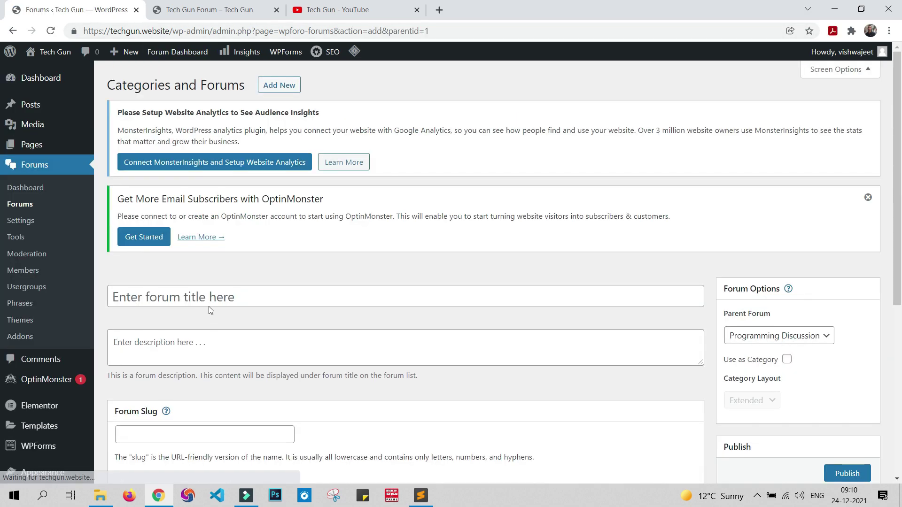
click(216, 299)
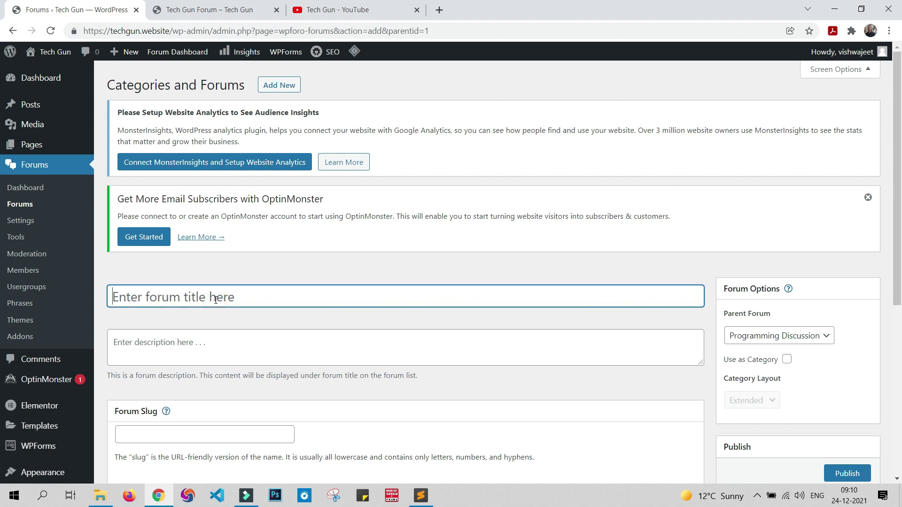
text(HTML)
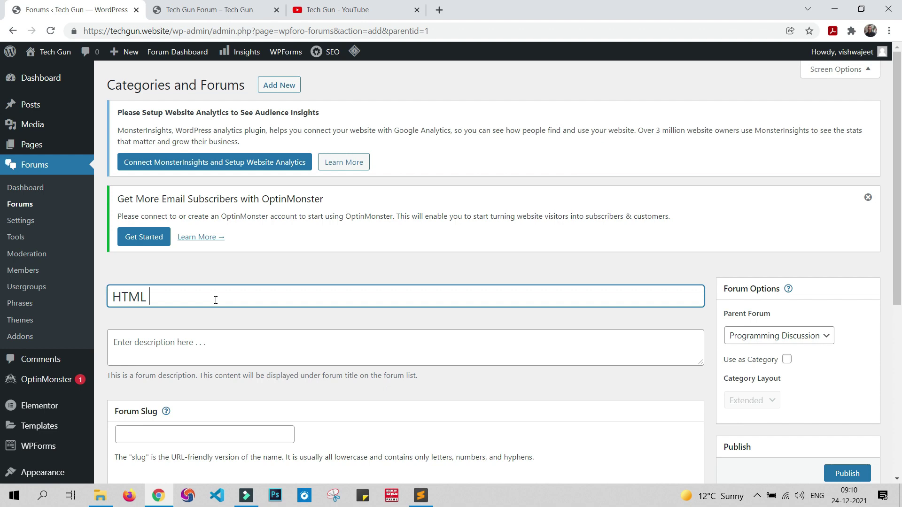
text( and CSS)
scroll(803, 363, down, 3)
click(843, 301)
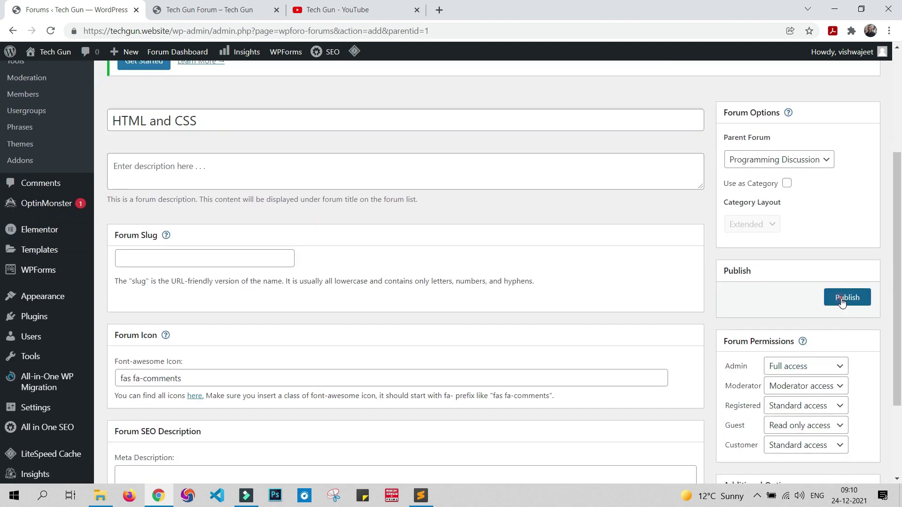
scroll(235, 348, down, 3)
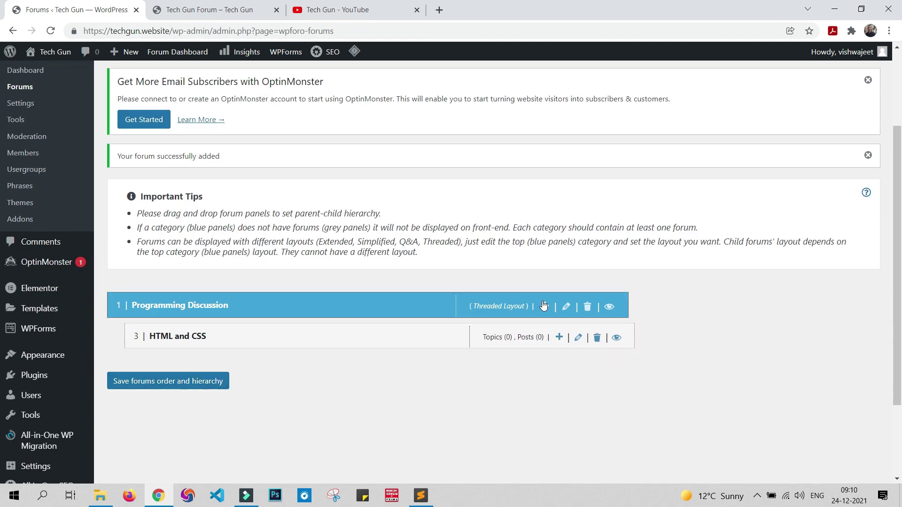
click(544, 306)
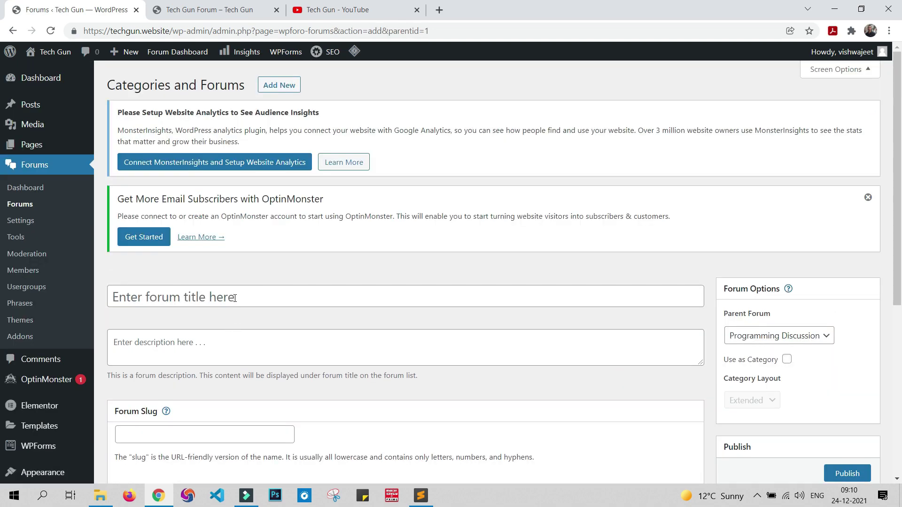
click(234, 298)
text(Java)
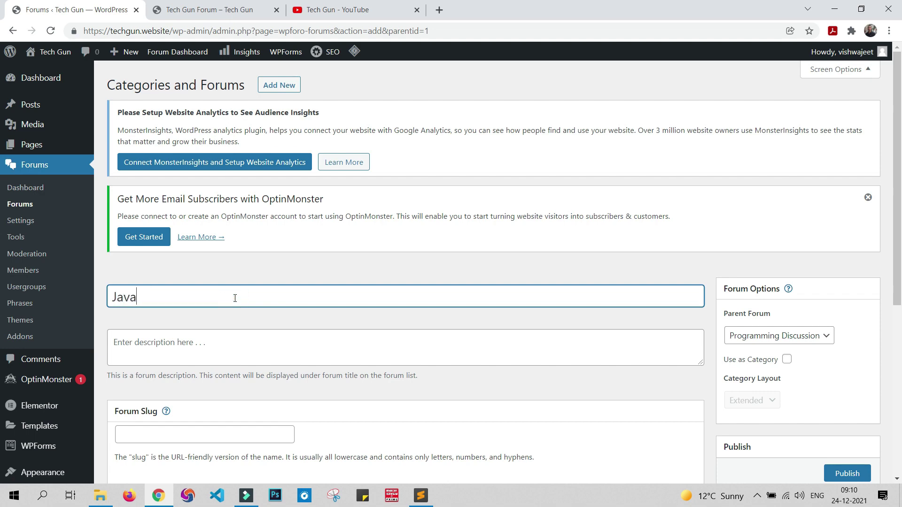
text(Script)
scroll(607, 346, down, 2)
click(849, 356)
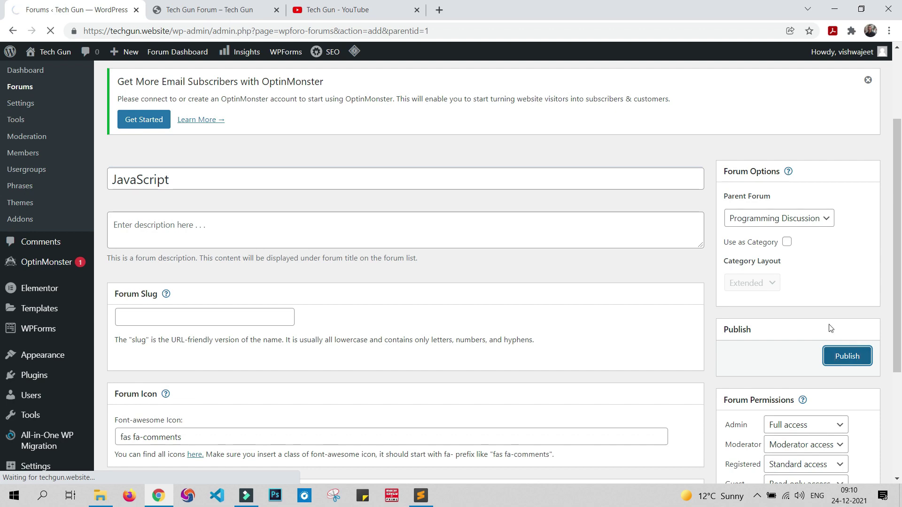
scroll(302, 353, down, 3)
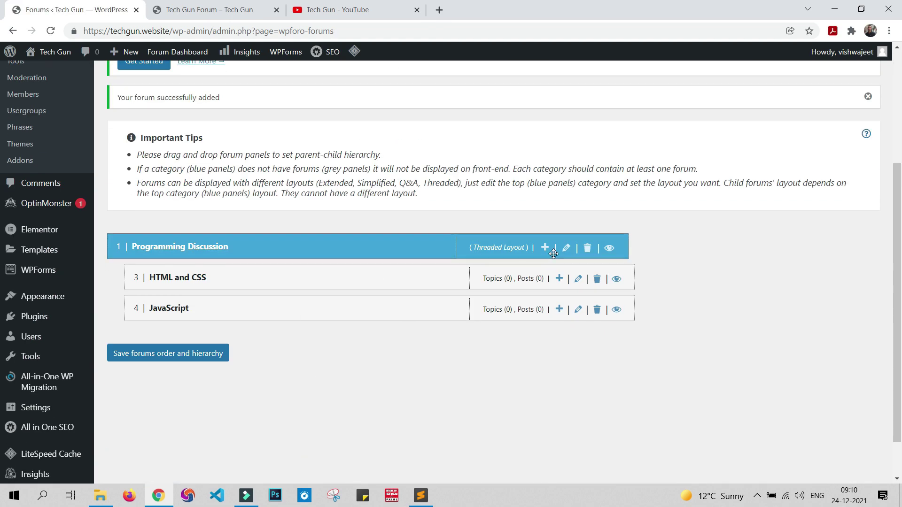
Step: Publish a 'WordPress' forum with a capital P, then save the forum order and hierarchy
click(545, 248)
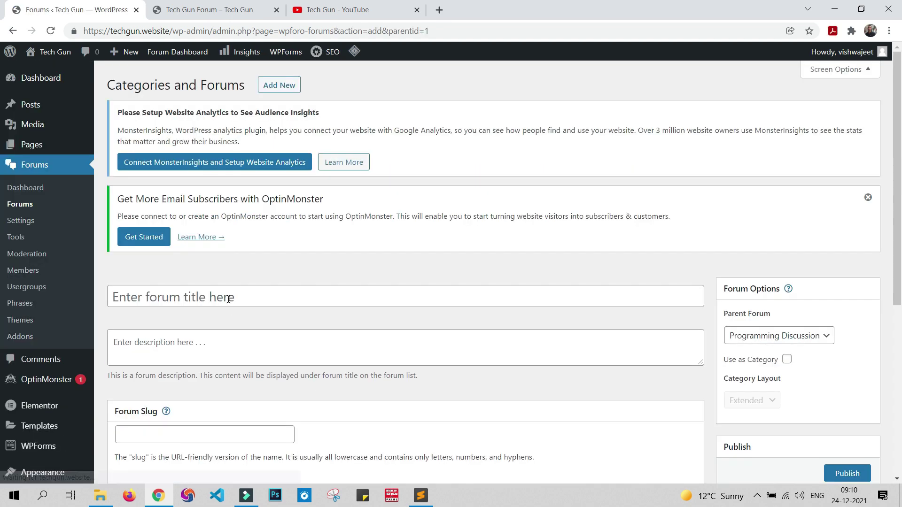
click(229, 298)
text(Word)
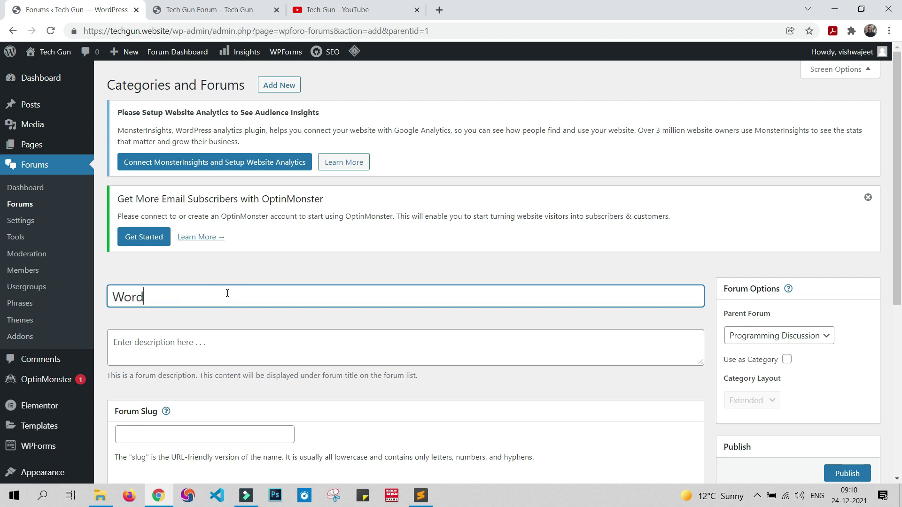
text(press)
click(151, 296)
key(Delete)
text(P)
scroll(329, 309, down, 5)
click(844, 239)
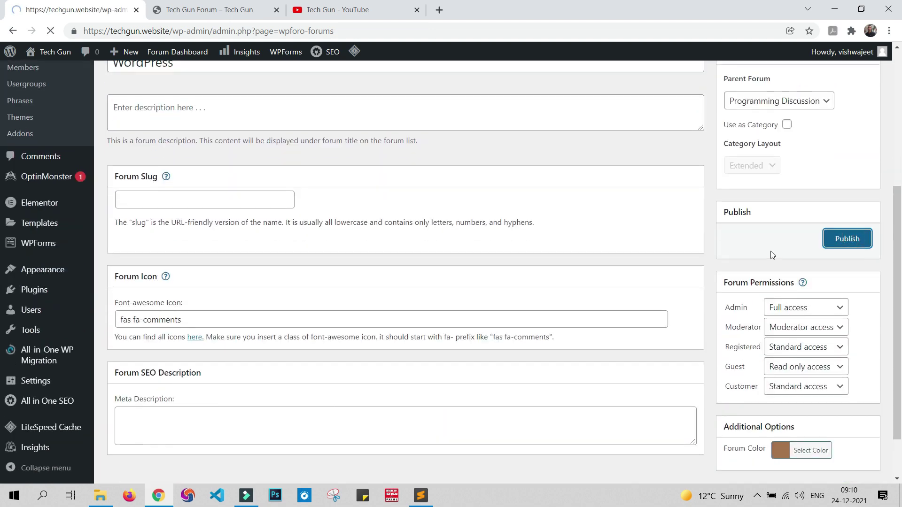
scroll(629, 286, down, 4)
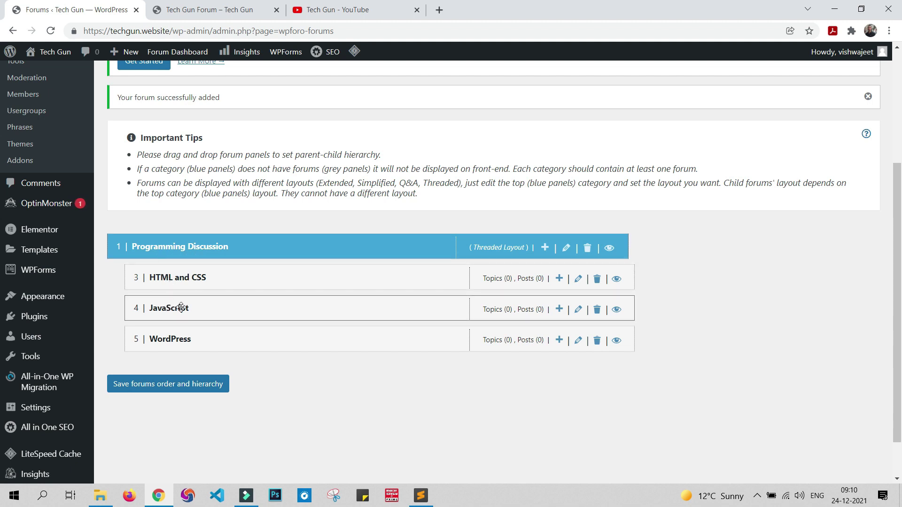
click(148, 387)
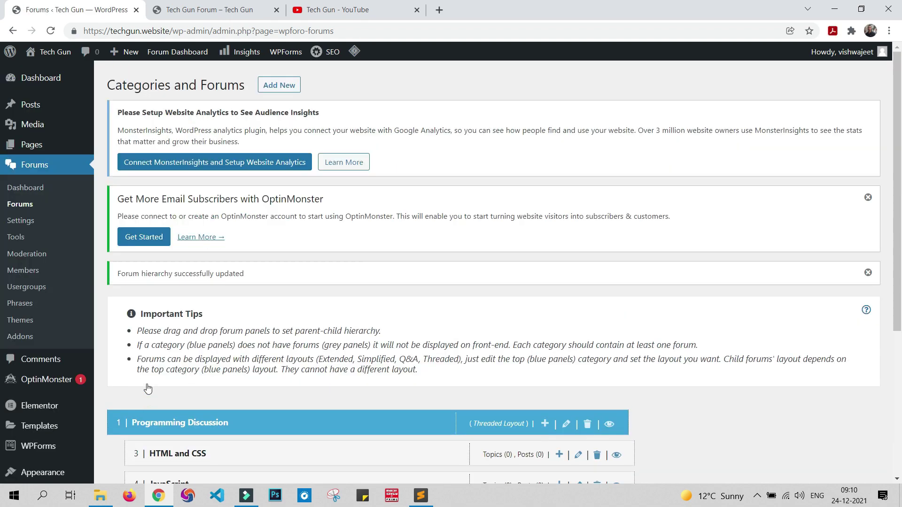
click(188, 9)
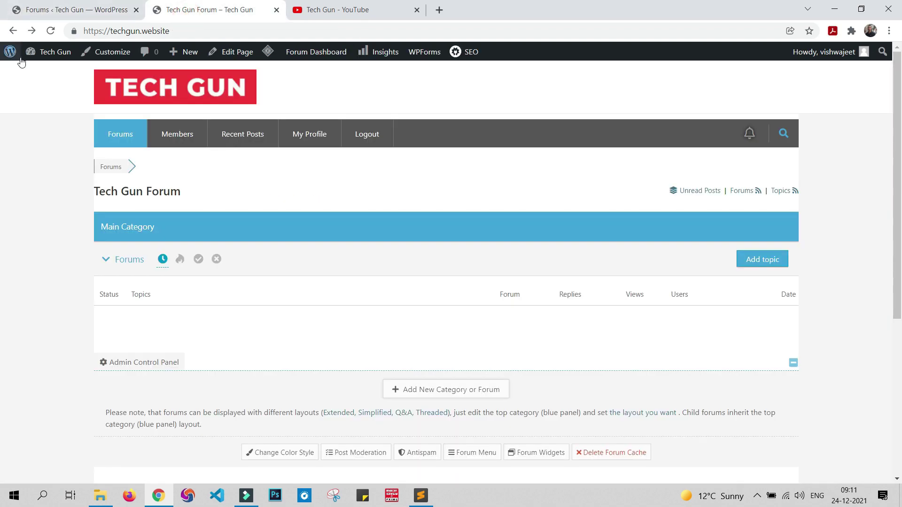
click(51, 31)
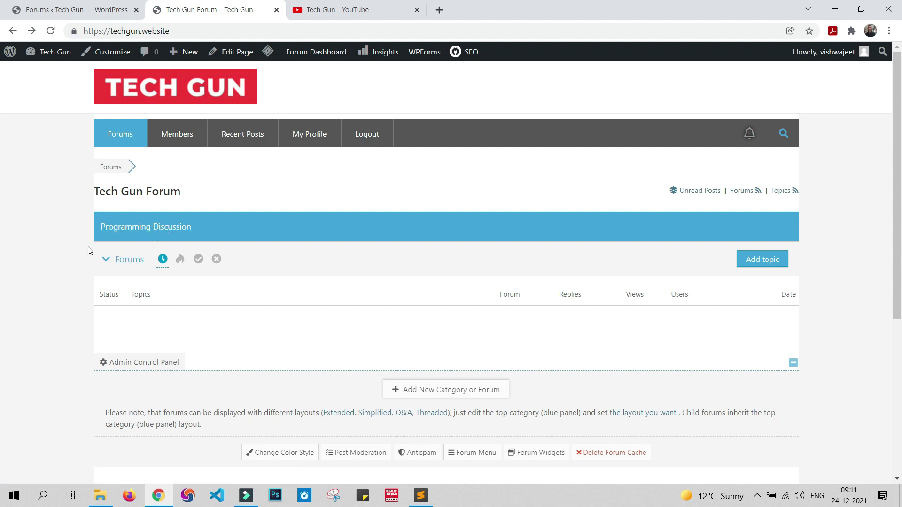
click(105, 264)
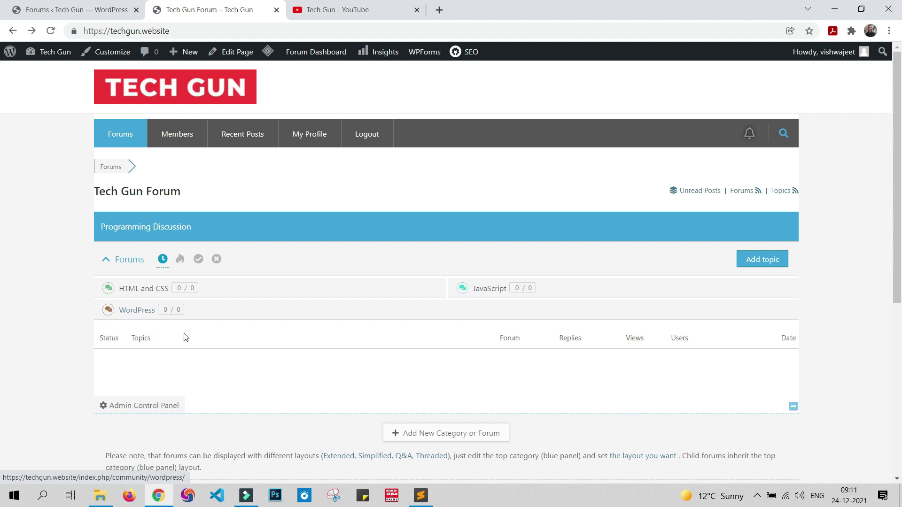
click(53, 10)
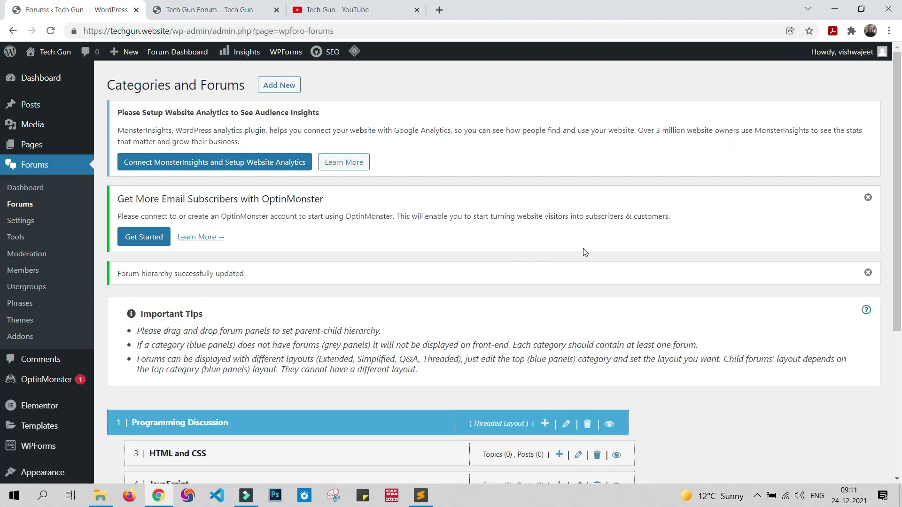
Step: Edit the Programming Discussion category and enlarge its Threaded layout thumbnail
scroll(585, 252, down, 3)
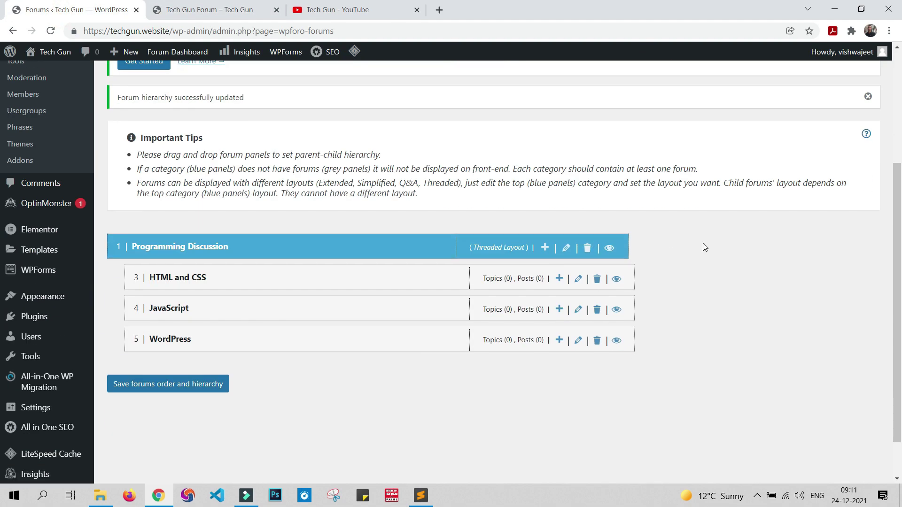
scroll(703, 246, down, 1)
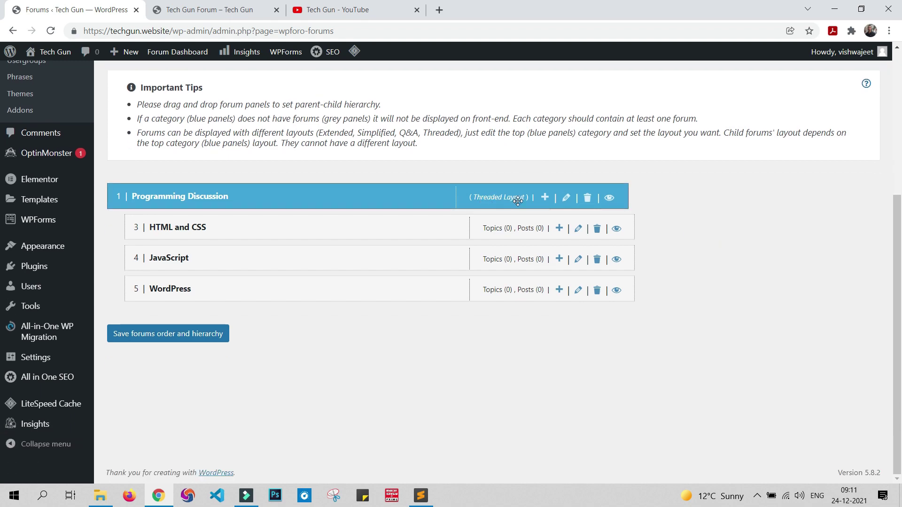
click(567, 200)
scroll(449, 286, down, 4)
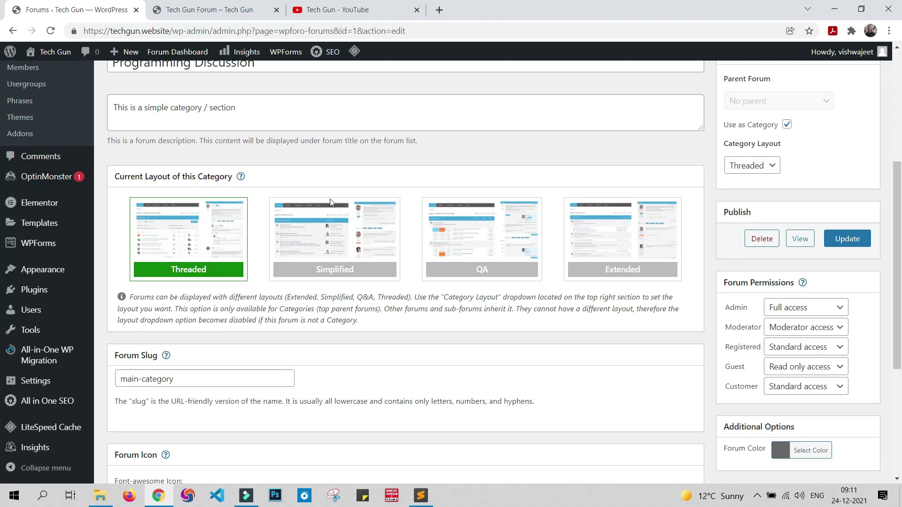
click(165, 233)
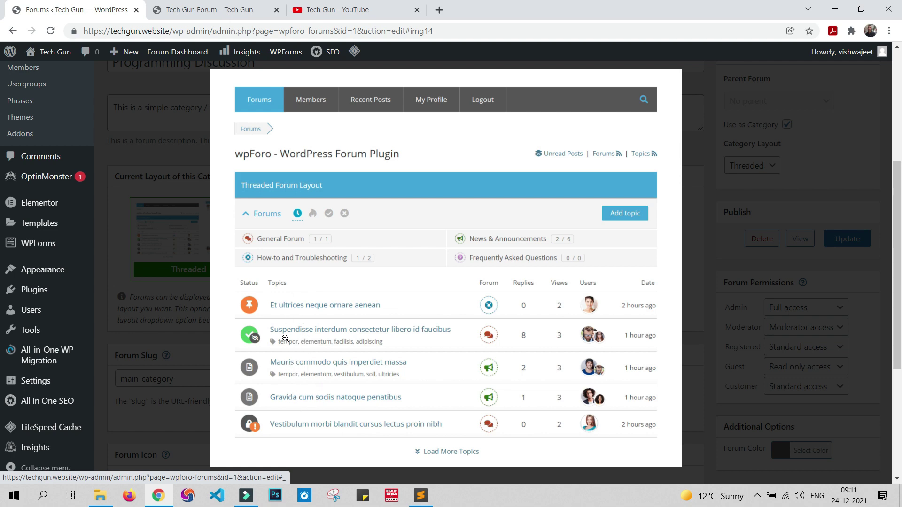
Step: Preview the Threaded, Simplified, QA and Extended layouts in turn, closing each
click(725, 168)
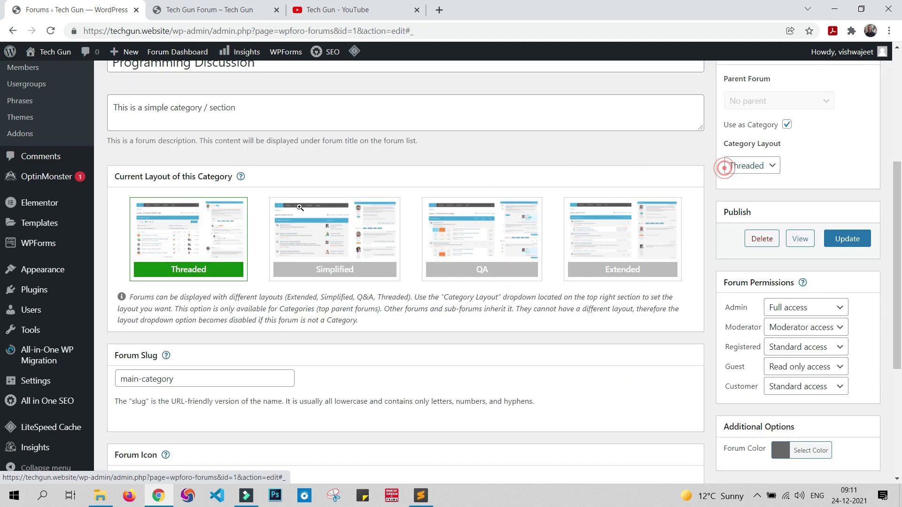
click(221, 225)
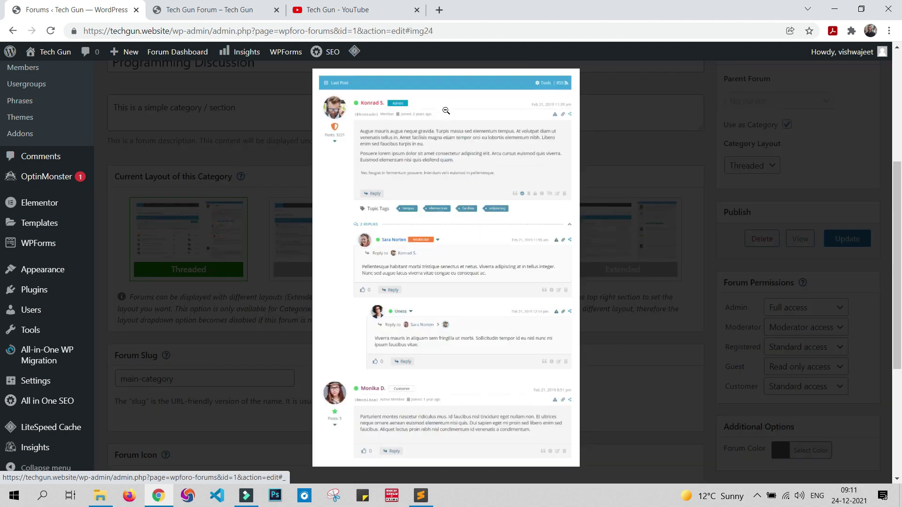
click(632, 252)
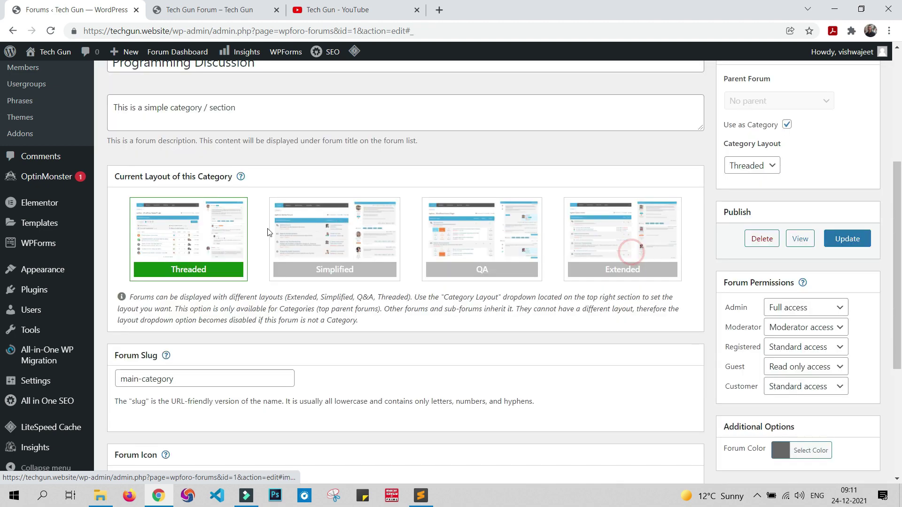
click(181, 227)
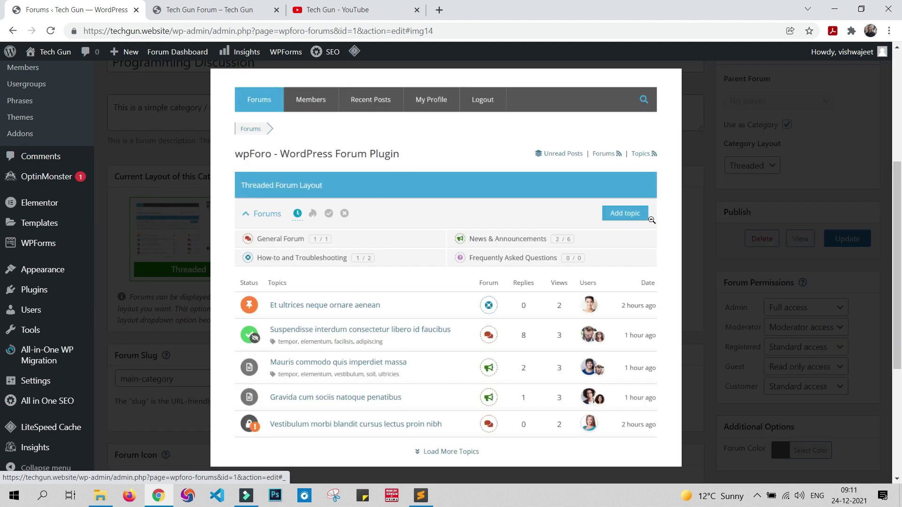
click(729, 208)
click(308, 229)
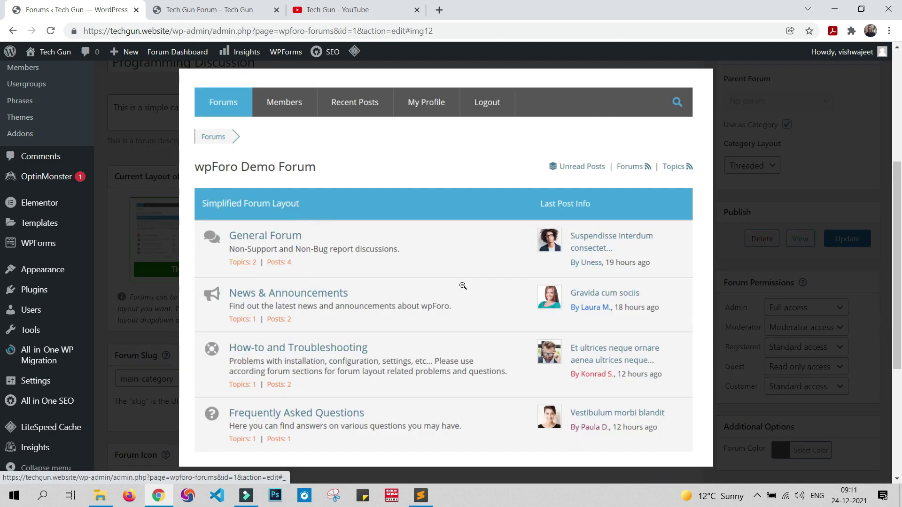
click(742, 257)
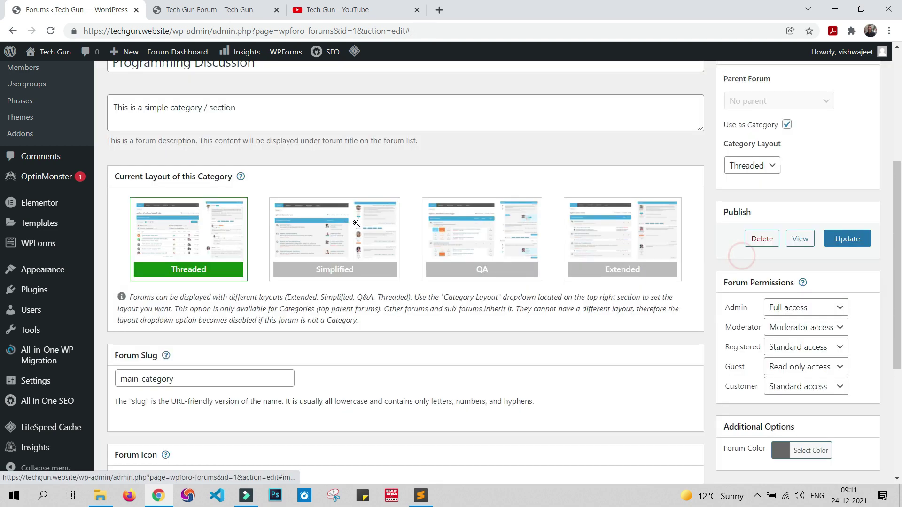
click(365, 226)
click(771, 222)
click(467, 234)
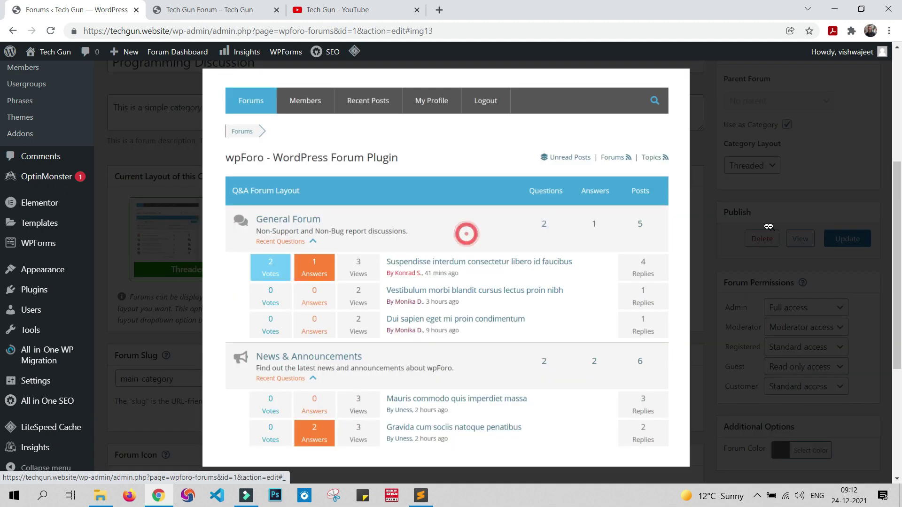
click(771, 223)
click(599, 245)
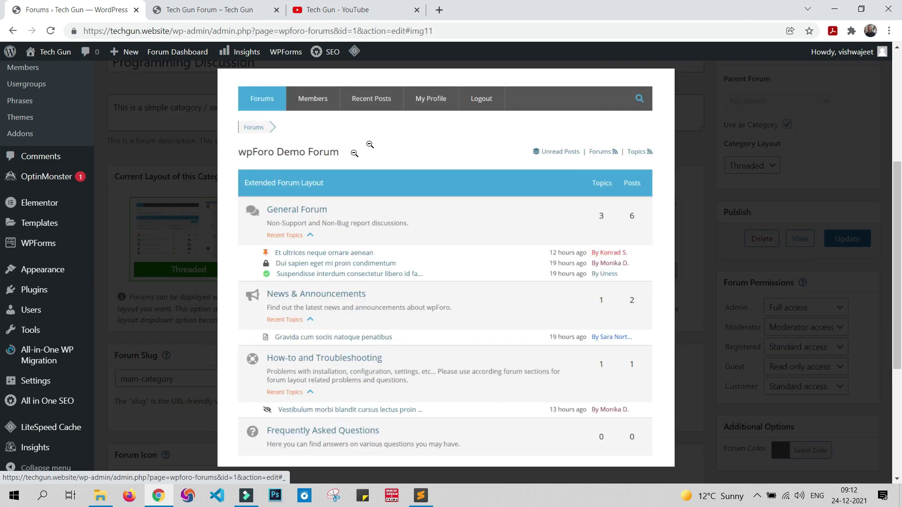
click(745, 228)
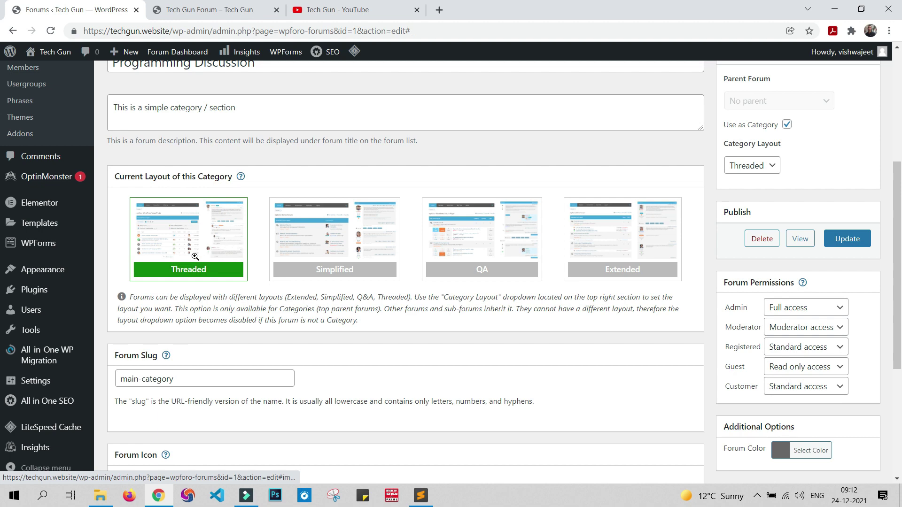
Step: Update the Programming Discussion category, keeping the Threaded layout
click(863, 241)
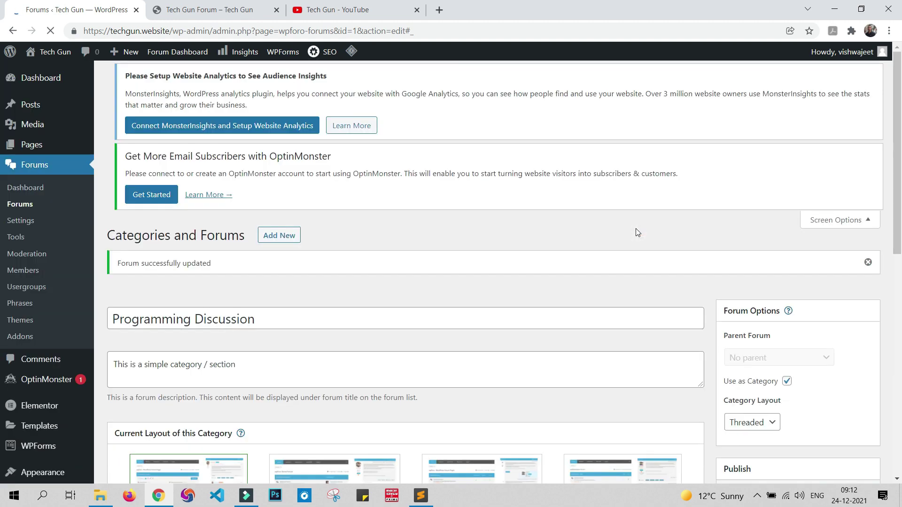
scroll(338, 319, down, 5)
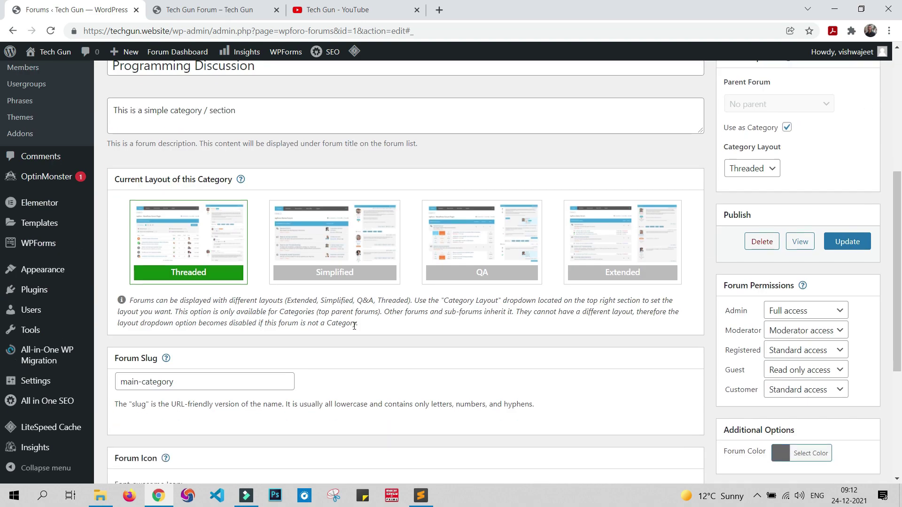
scroll(355, 327, down, 4)
scroll(353, 328, up, 7)
Step: Nest the HTML and CSS forum under Programming Discussion in the forum hierarchy
click(20, 204)
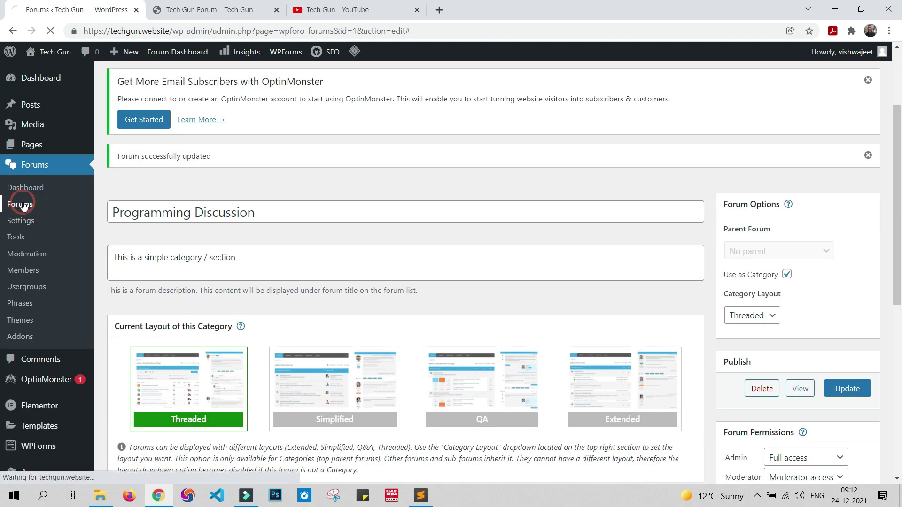
scroll(369, 282, down, 4)
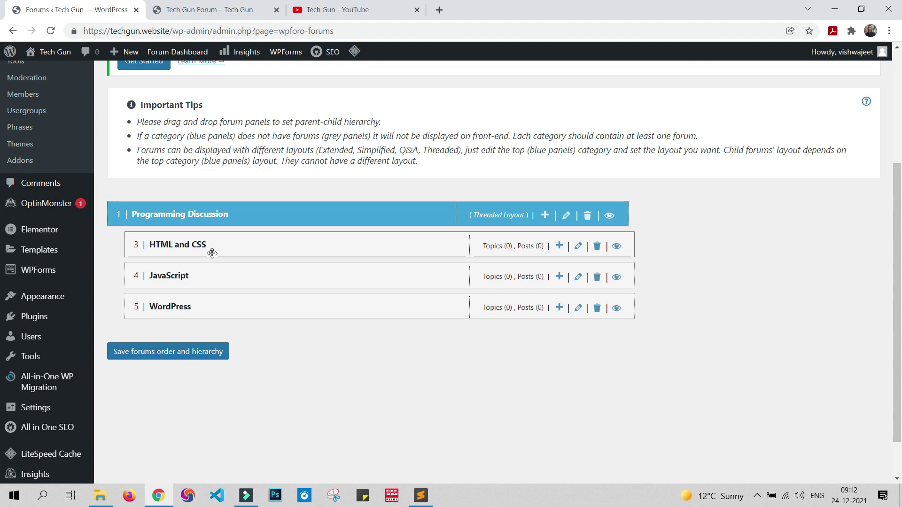
drag(212, 253, 214, 256)
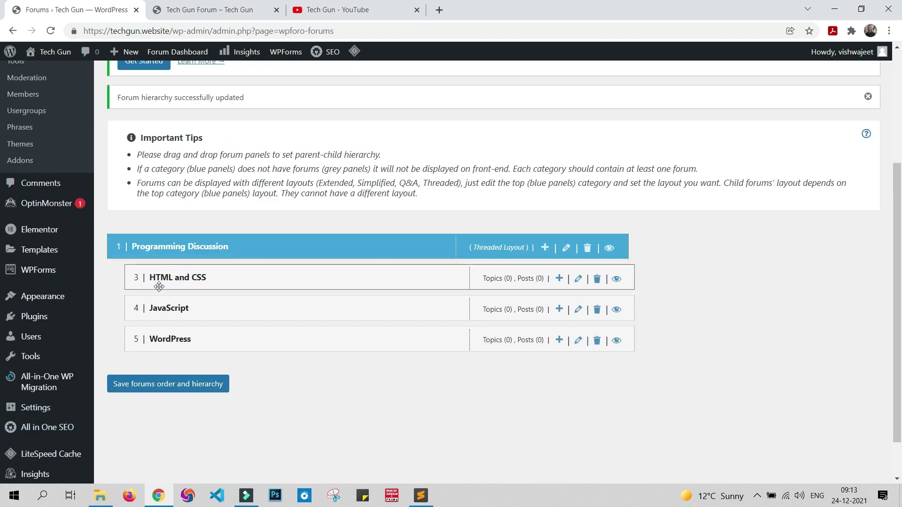
Step: Check the live Tech Gun Forum, then return to the forum hierarchy page
click(197, 3)
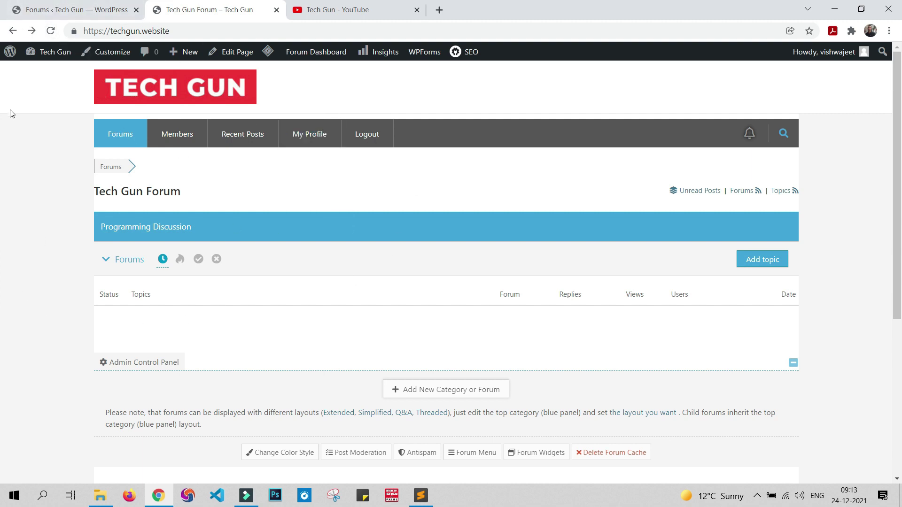
click(91, 13)
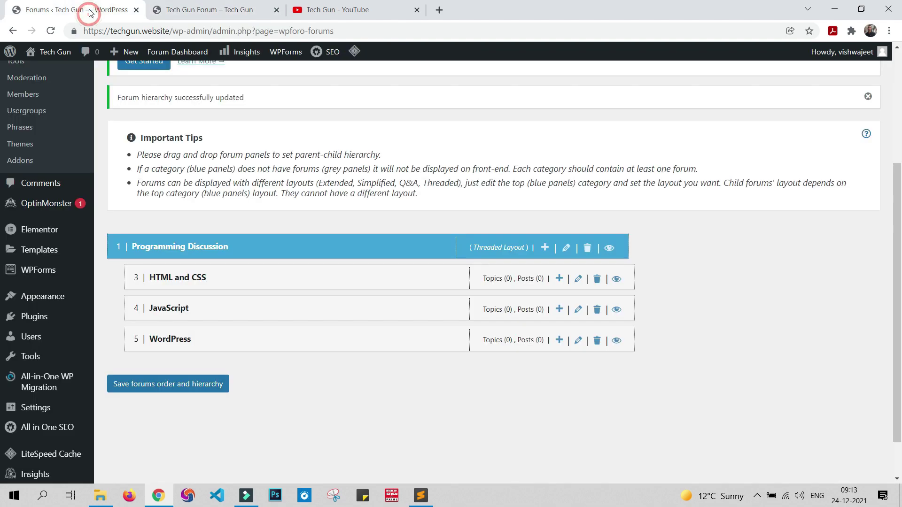
click(189, 11)
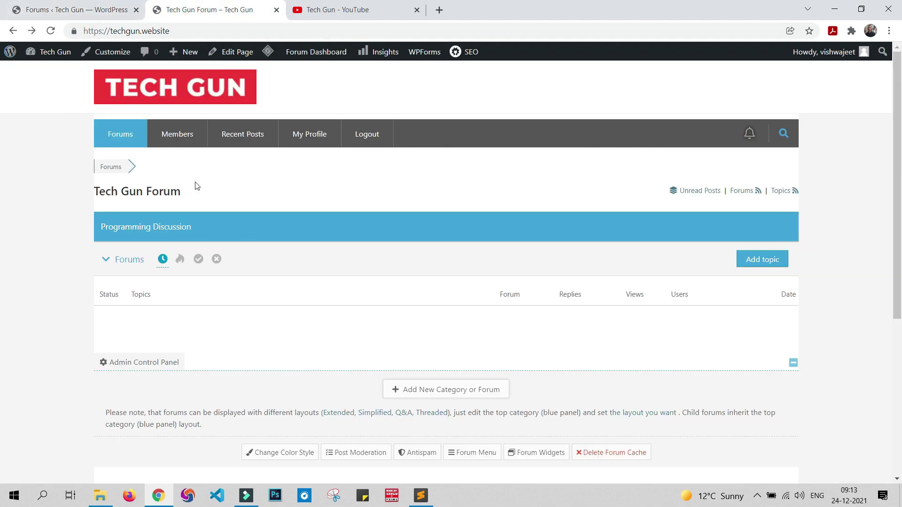
click(90, 11)
scroll(325, 317, up, 4)
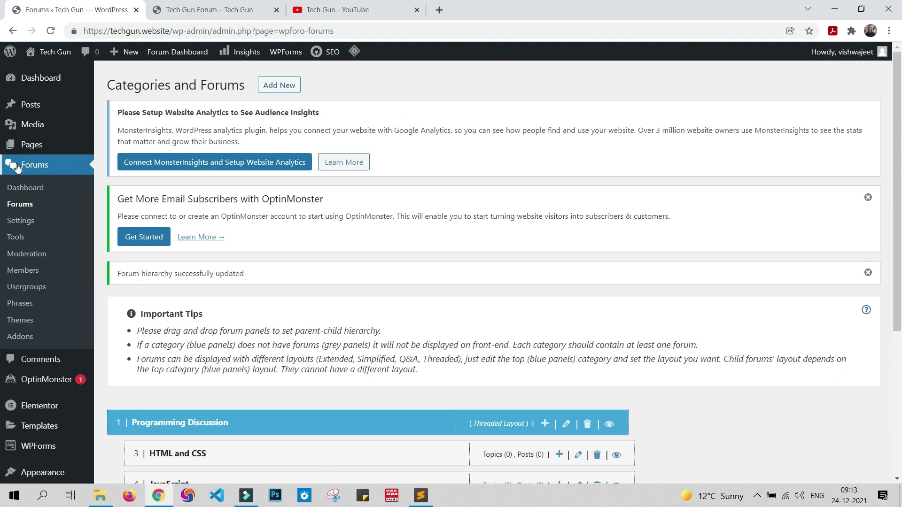
scroll(256, 308, down, 3)
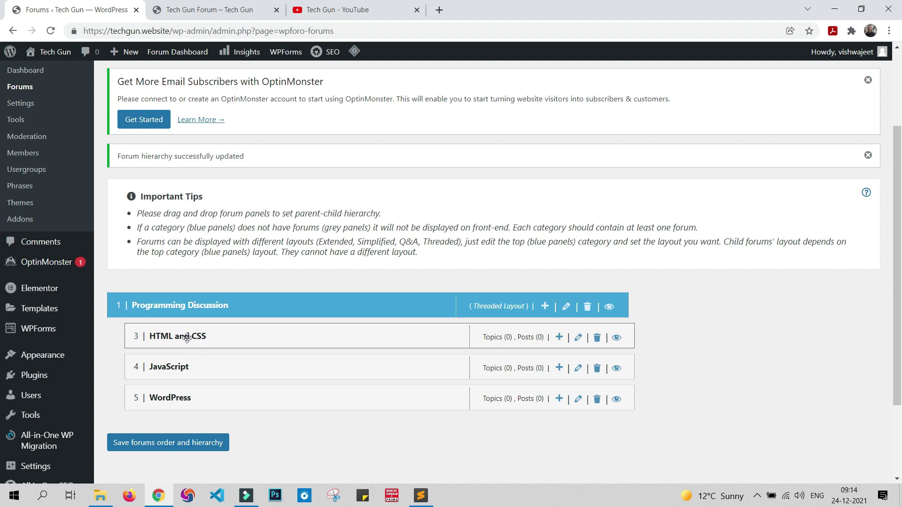
scroll(28, 132, up, 1)
Step: Review the wpForo General settings: title Tech Gun Forum and base URL community
click(21, 162)
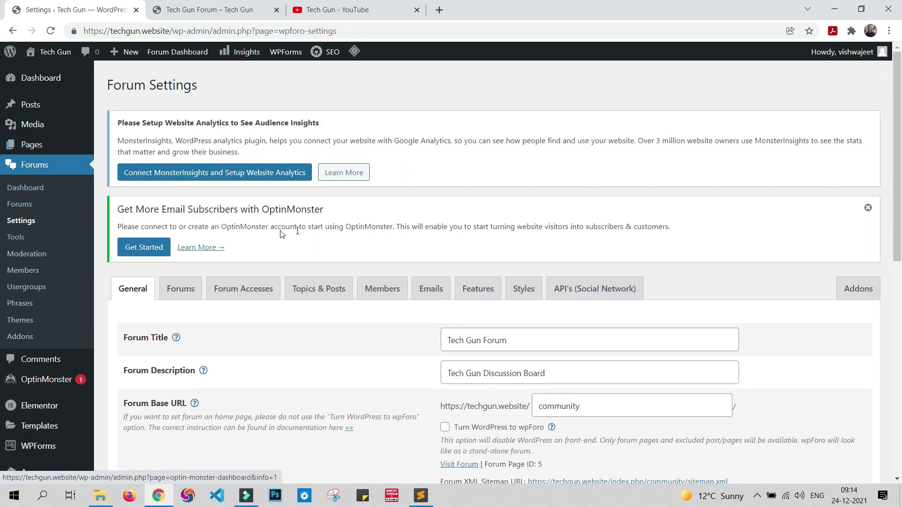
scroll(301, 226, down, 1)
scroll(308, 224, down, 2)
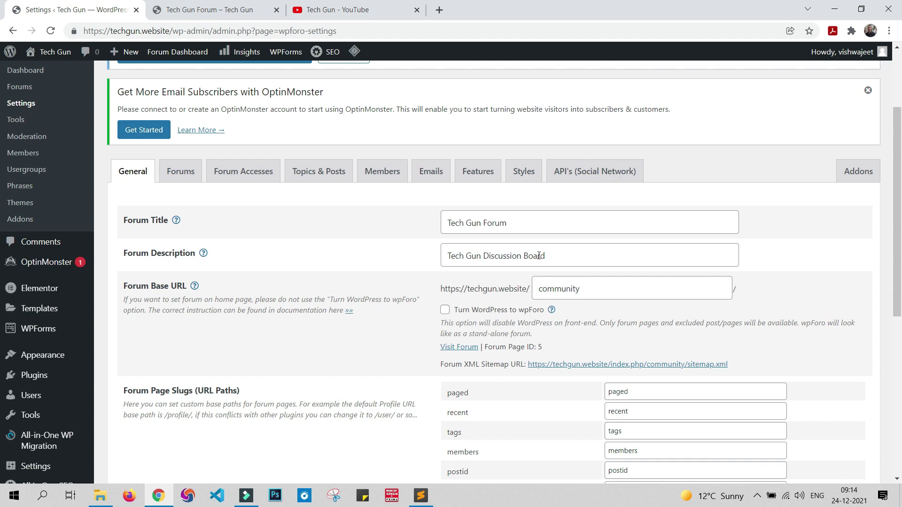
scroll(552, 254, down, 3)
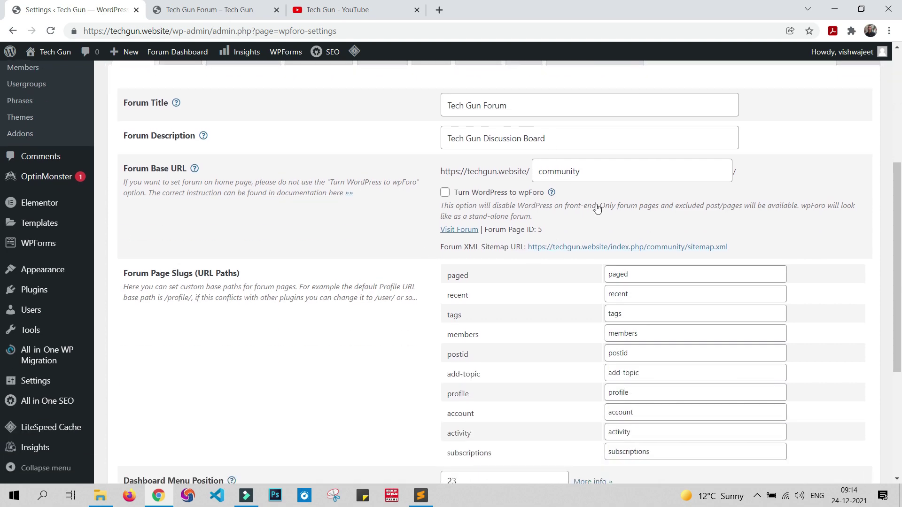
scroll(597, 209, down, 5)
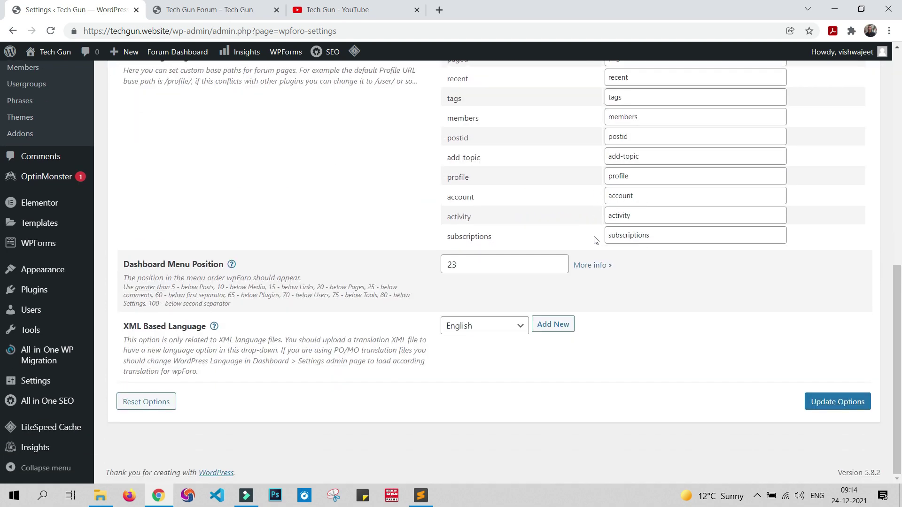
scroll(656, 342, up, 8)
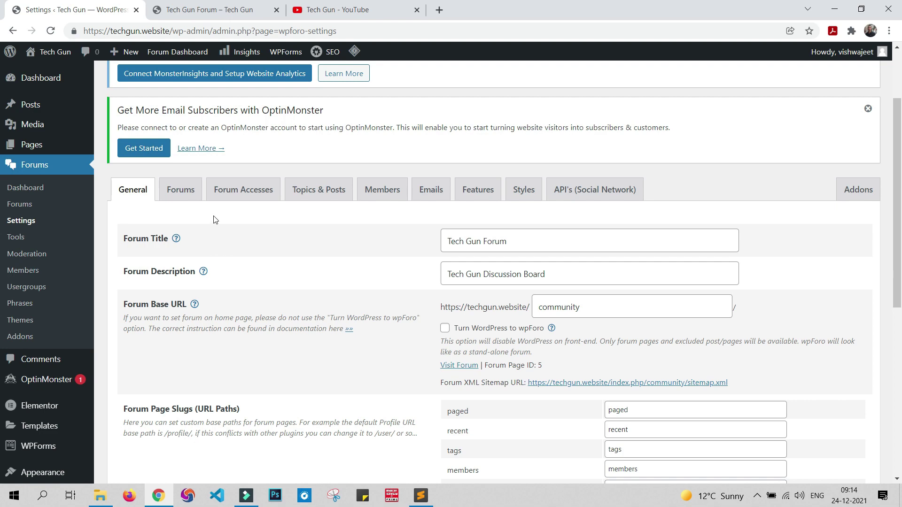
Step: Review the Forums layout options, such as Extended recent topics 5, and compare with the live forum
click(181, 193)
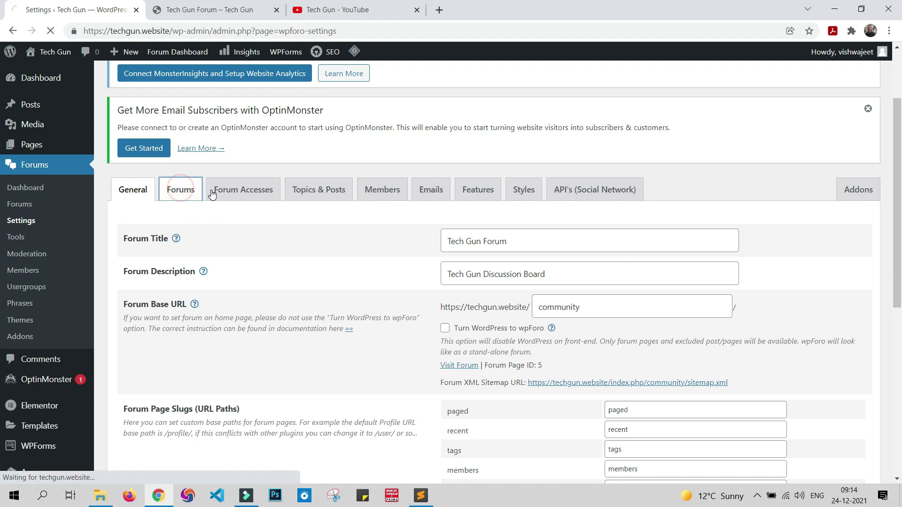
scroll(194, 225, down, 4)
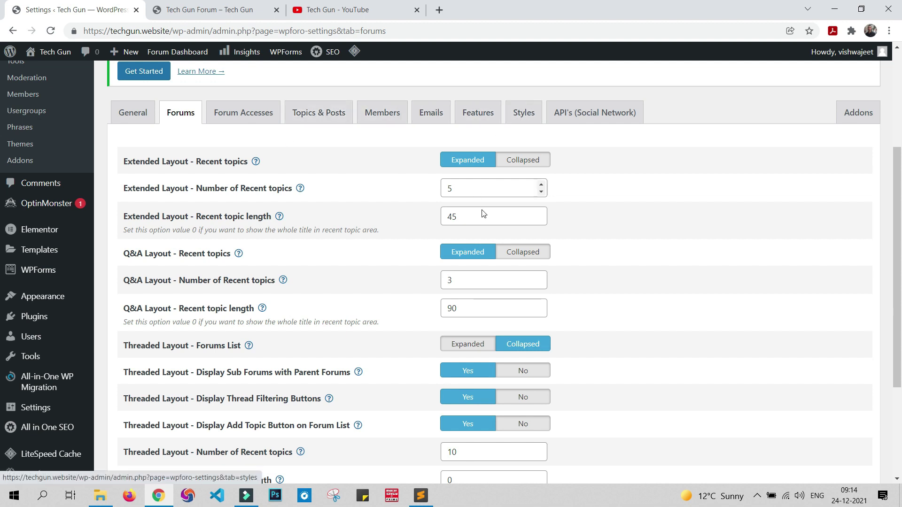
scroll(609, 214, up, 2)
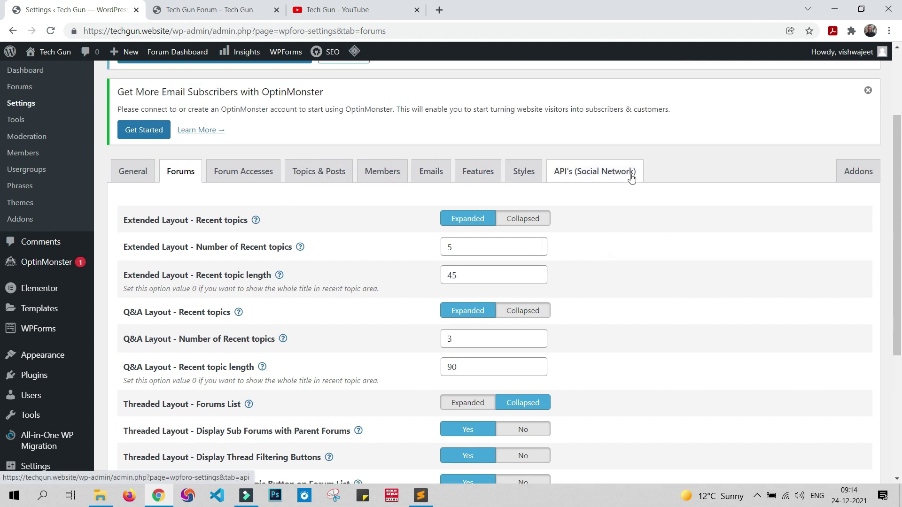
click(215, 14)
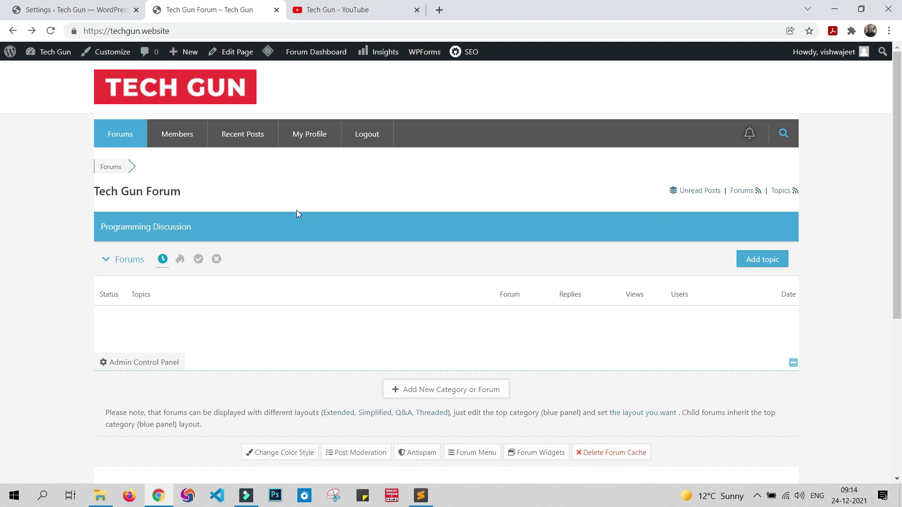
click(28, 10)
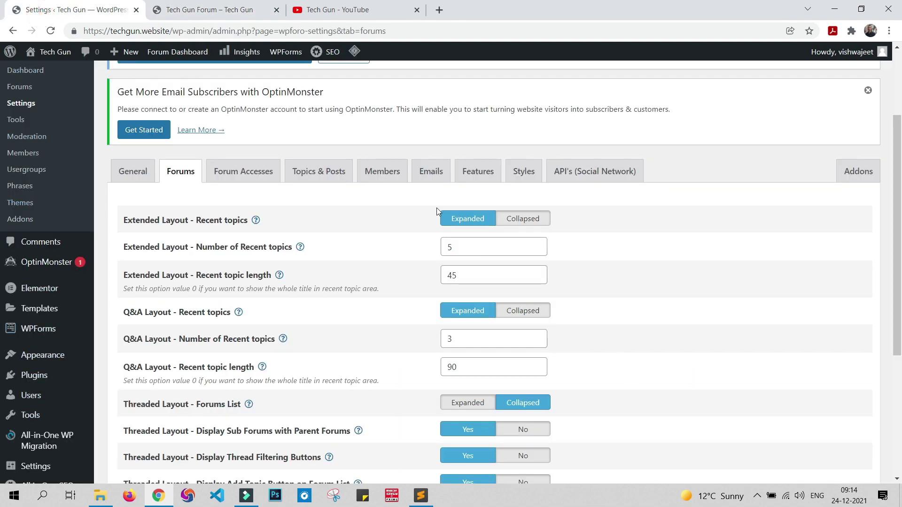
click(524, 171)
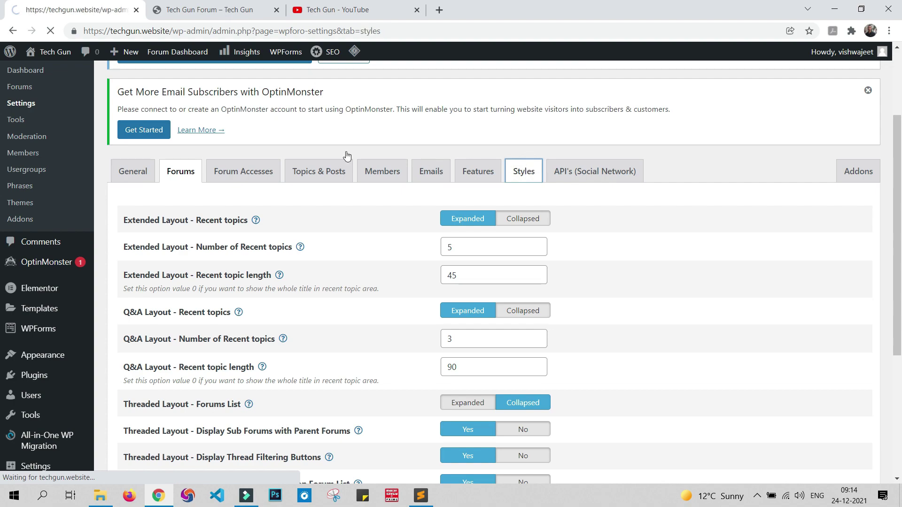
Step: Select the RED forum colour style and save it with Update Options
scroll(444, 223, down, 7)
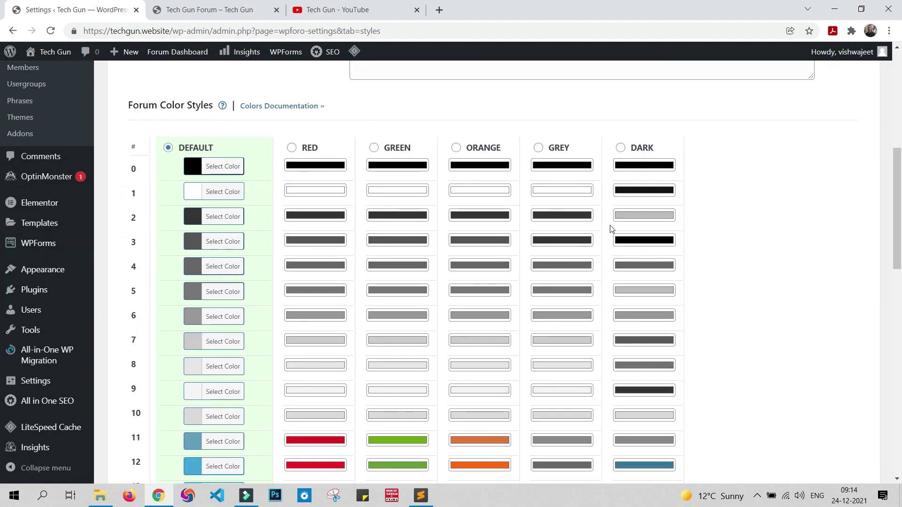
scroll(611, 230, down, 4)
scroll(206, 211, up, 4)
scroll(207, 230, down, 1)
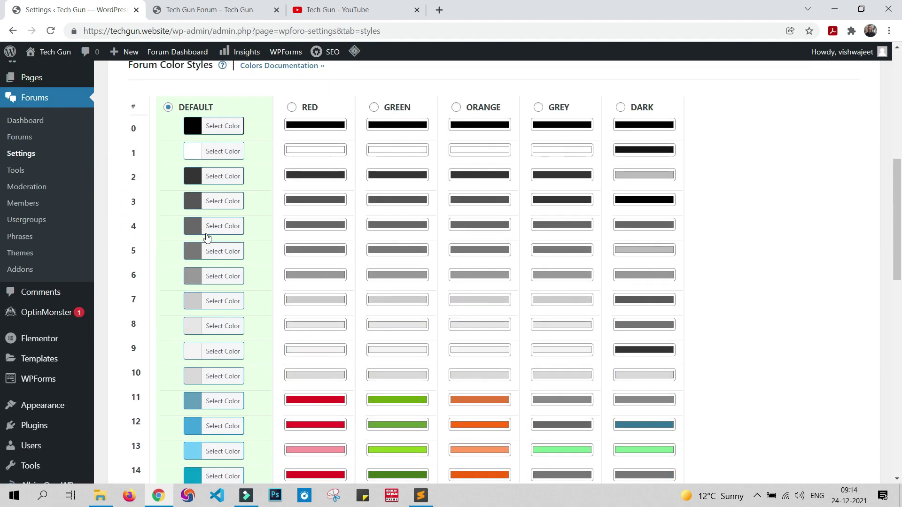
scroll(207, 240, down, 6)
scroll(209, 242, up, 6)
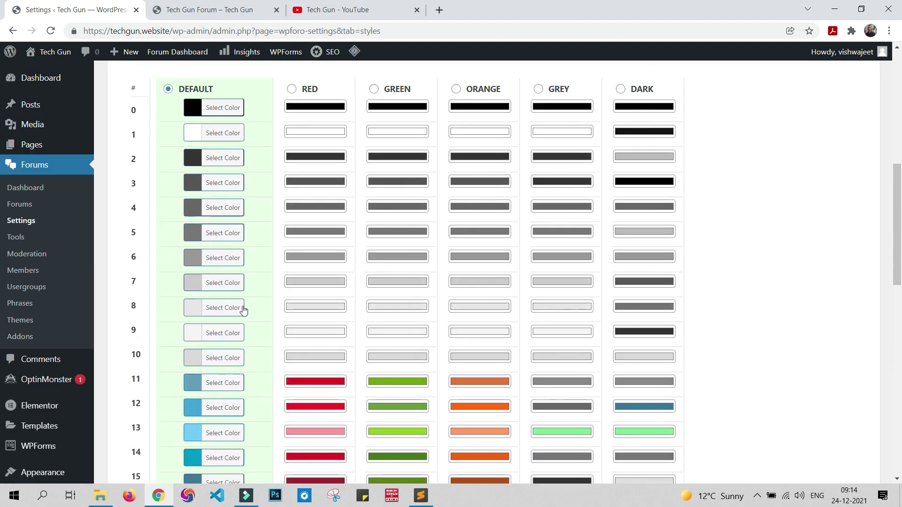
scroll(244, 311, up, 1)
click(292, 147)
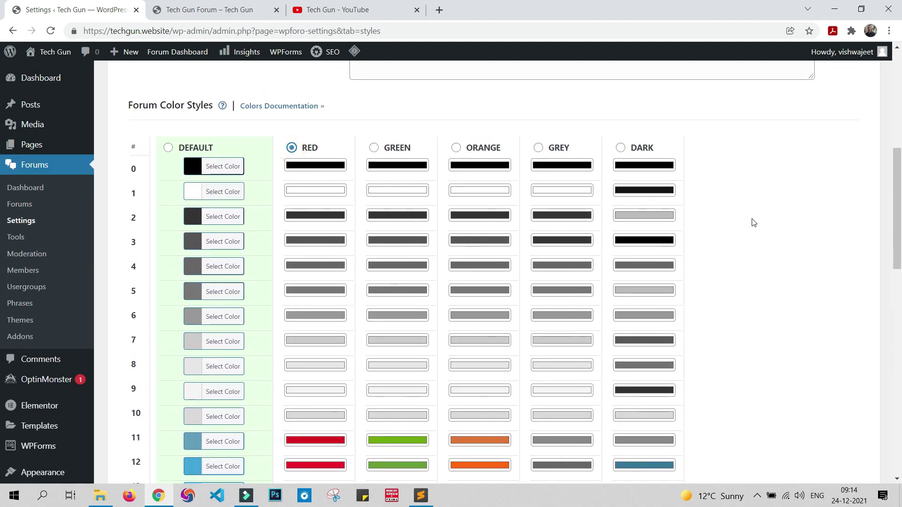
scroll(752, 222, down, 15)
click(855, 403)
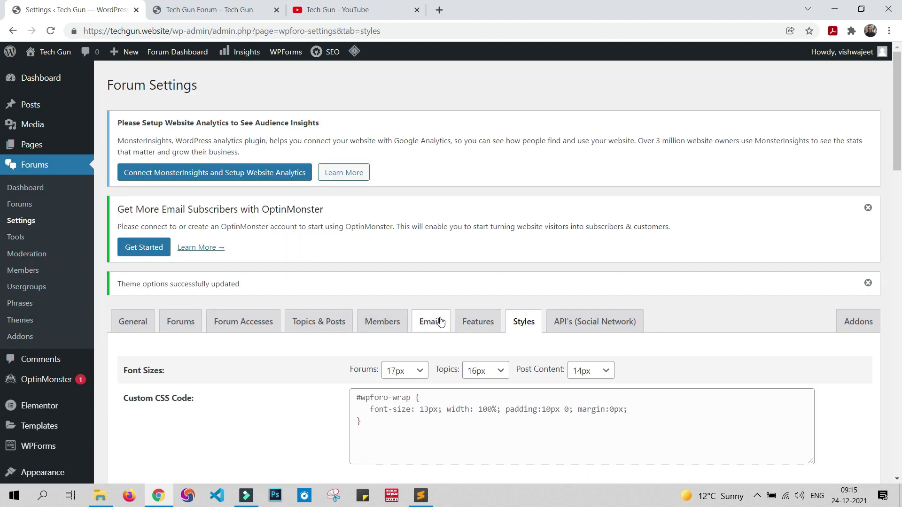
scroll(353, 336, down, 3)
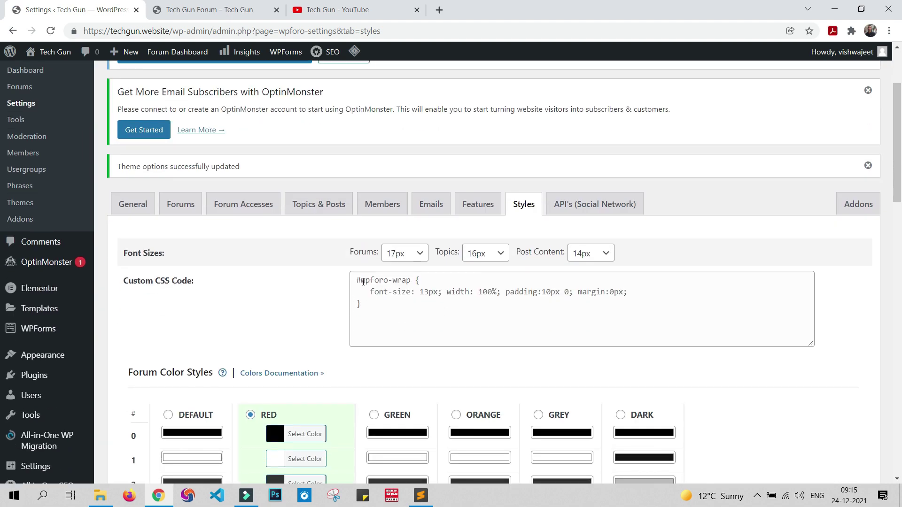
Step: Reload the live forum to show red styling and expand the HTML and CSS, JavaScript and WordPress forums
click(208, 9)
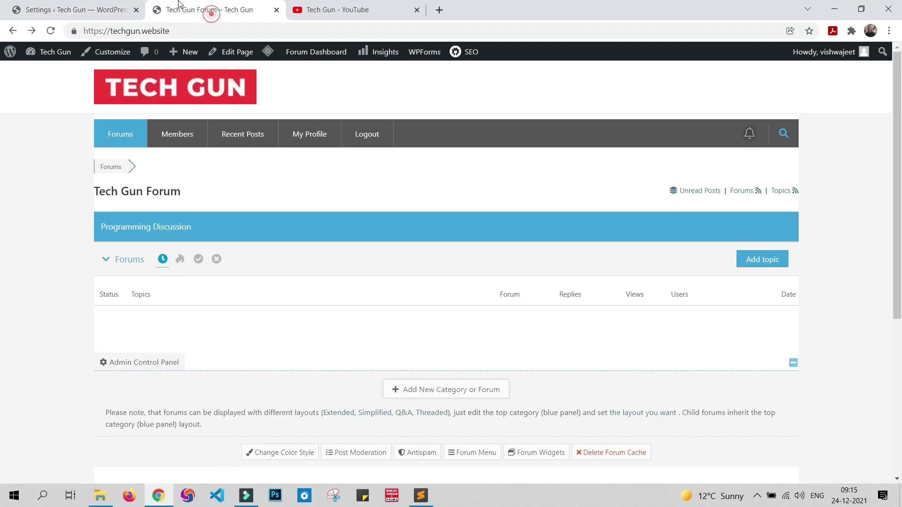
click(43, 31)
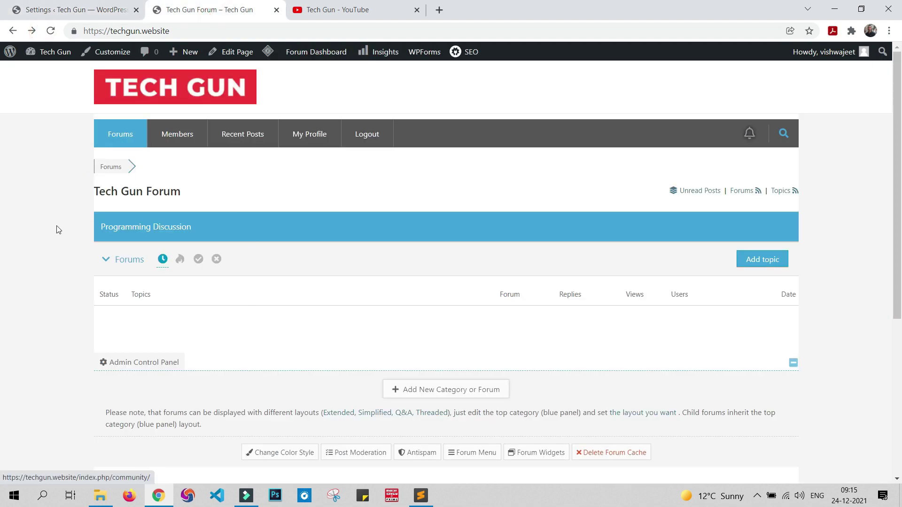
click(50, 31)
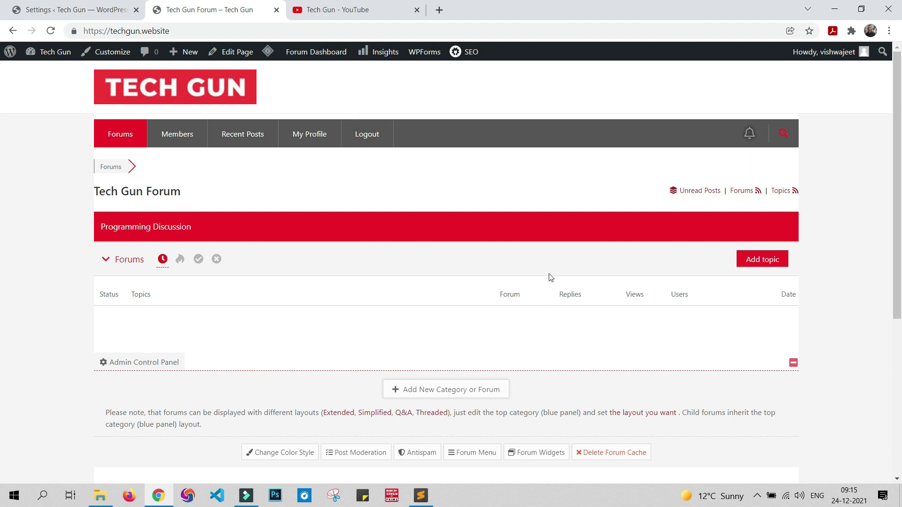
click(94, 9)
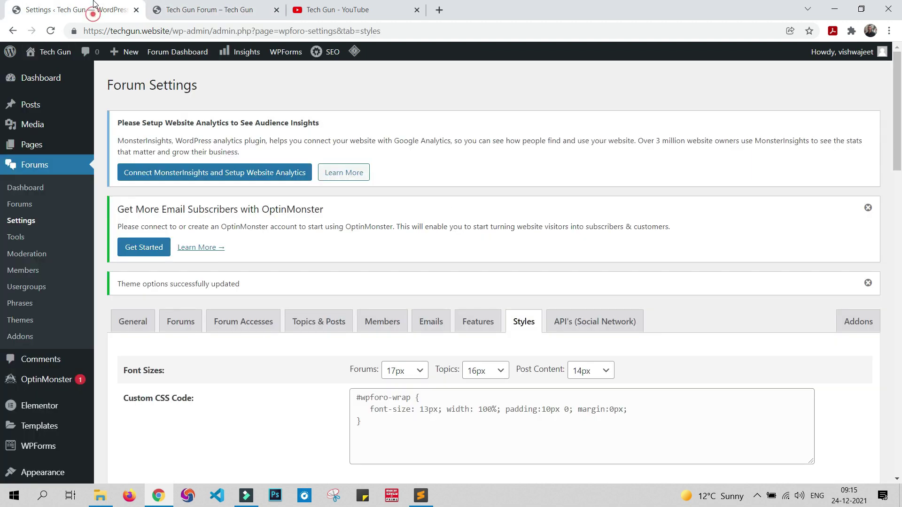
scroll(281, 263, down, 8)
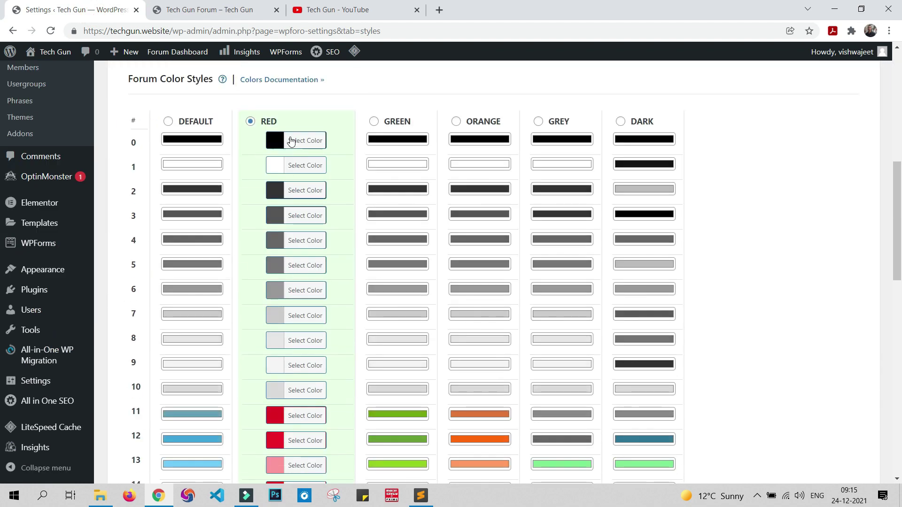
click(195, 9)
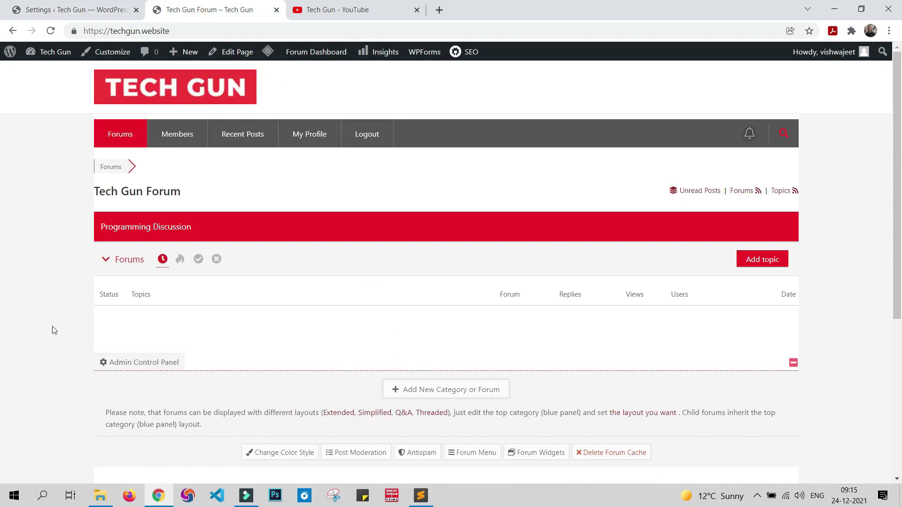
click(71, 10)
scroll(491, 235, up, 10)
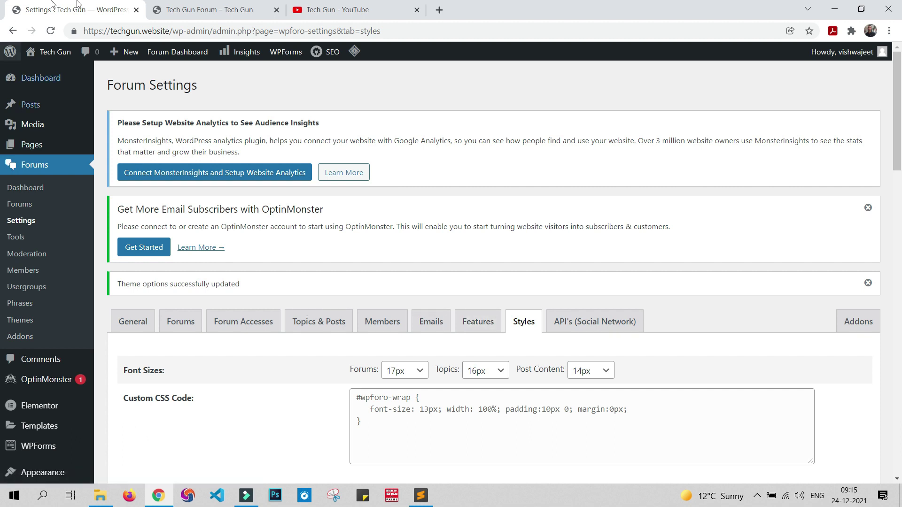
click(224, 4)
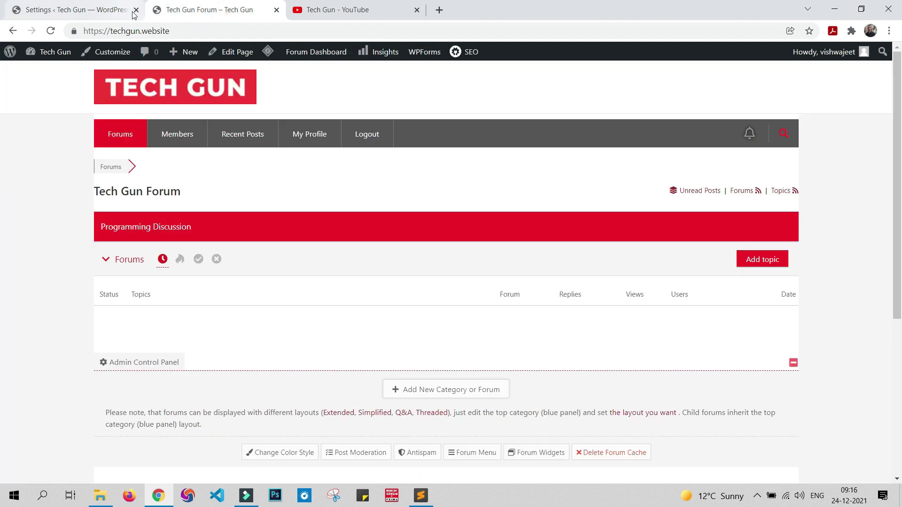
click(106, 263)
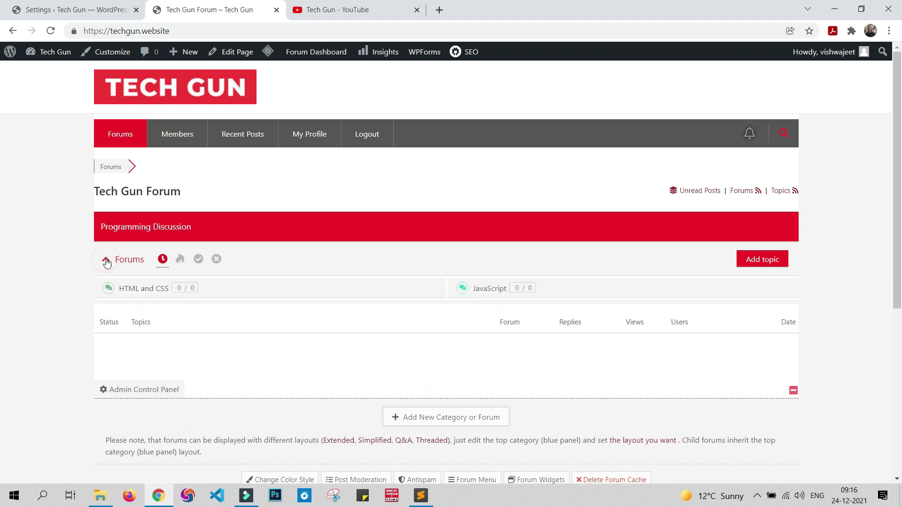
Step: Start a new topic in the HTML and CSS forum
click(754, 265)
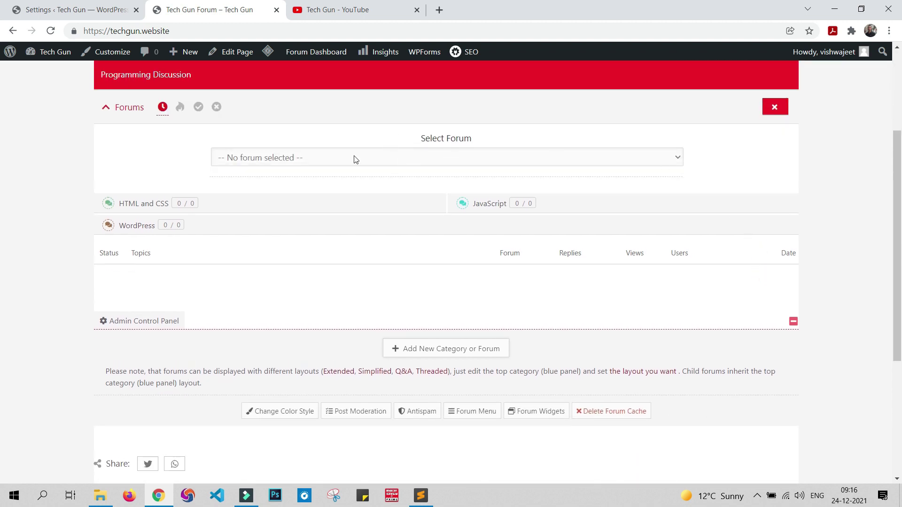
scroll(312, 259, up, 3)
click(338, 157)
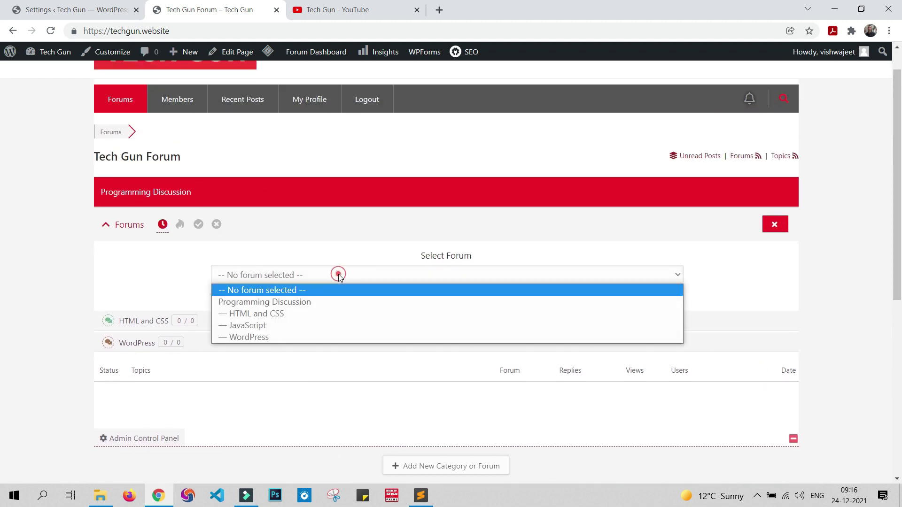
click(276, 315)
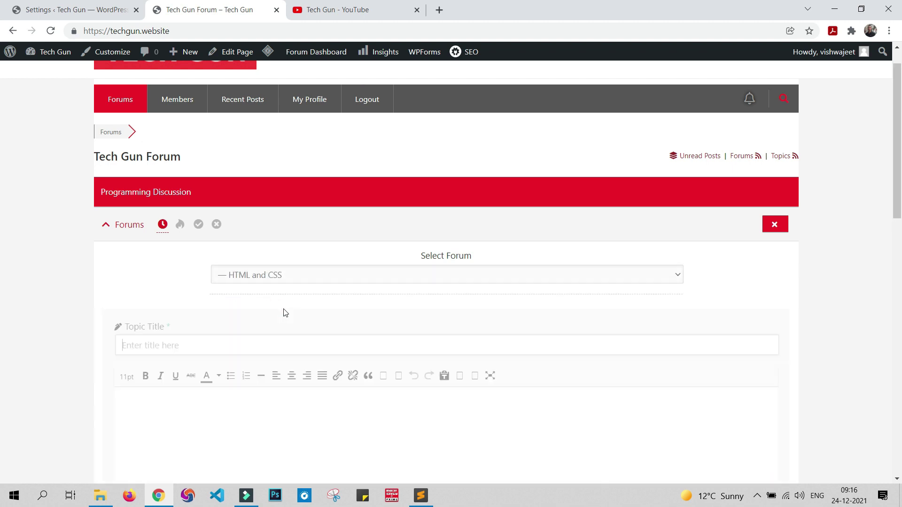
scroll(171, 341, down, 3)
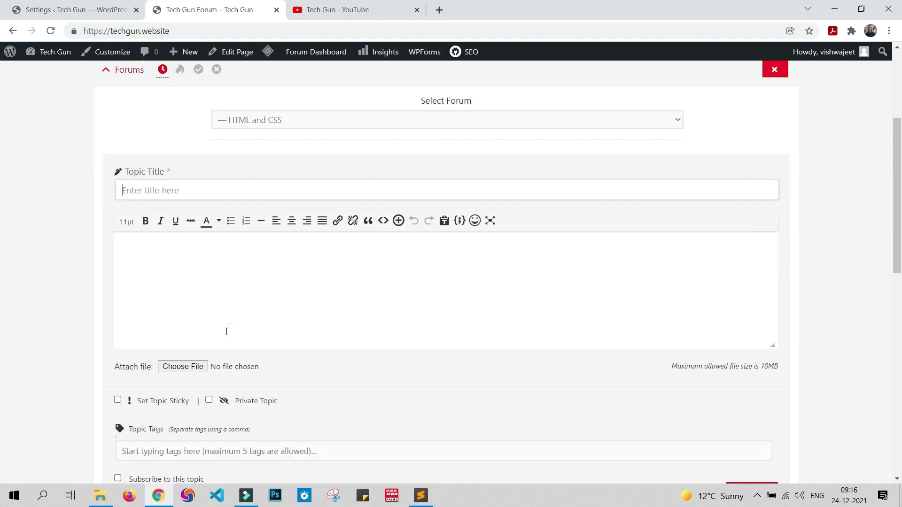
scroll(178, 256, up, 2)
Step: Enter the title 'how to created rounded div corner', fixing the misspelling with a suggestion
click(182, 284)
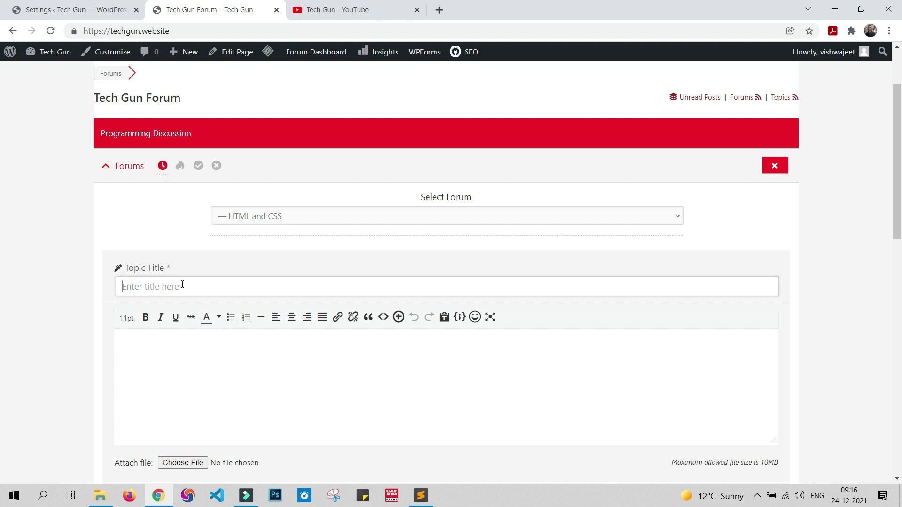
text(how to created roud)
key(BackSpace)
key(BackSpace)
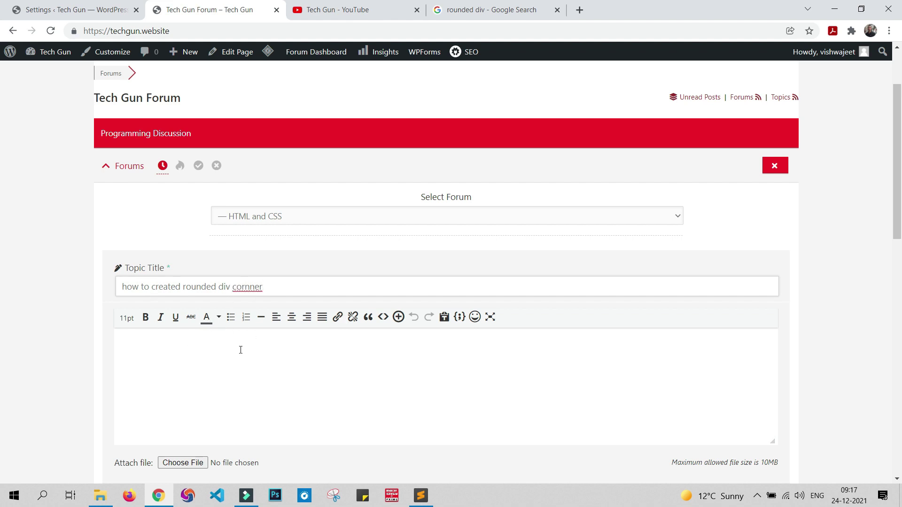
right_click(245, 288)
click(273, 296)
Step: Write the message 'Please help..', publish the topic, and return to the forum list
scroll(186, 364, down, 1)
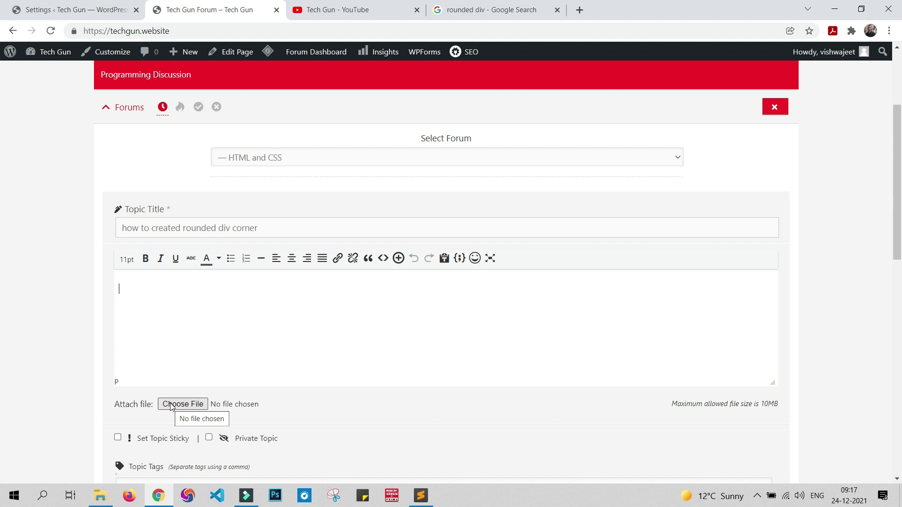
scroll(298, 393, down, 1)
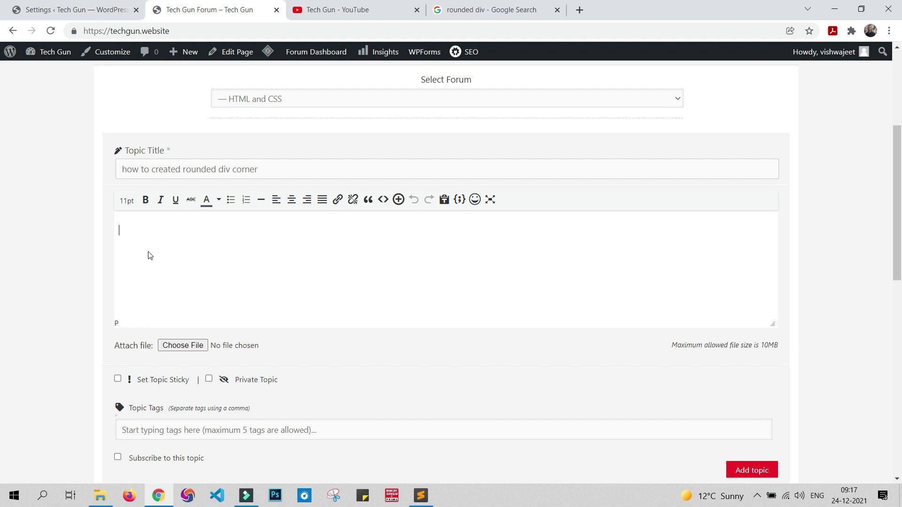
text(P)
text(lesese)
key(BackSpace)
key(BackSpace)
key(BackSpace)
key(BackSpace)
text(ase help..)
scroll(658, 371, down, 3)
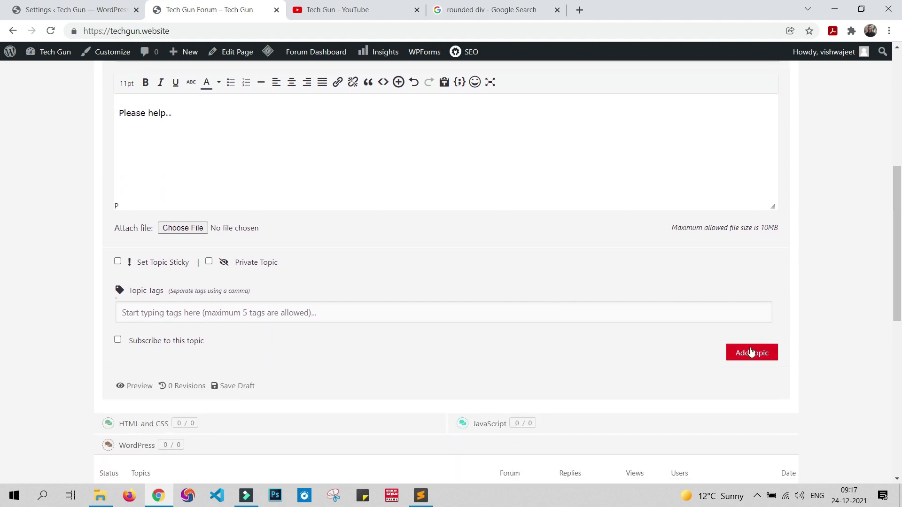
click(756, 360)
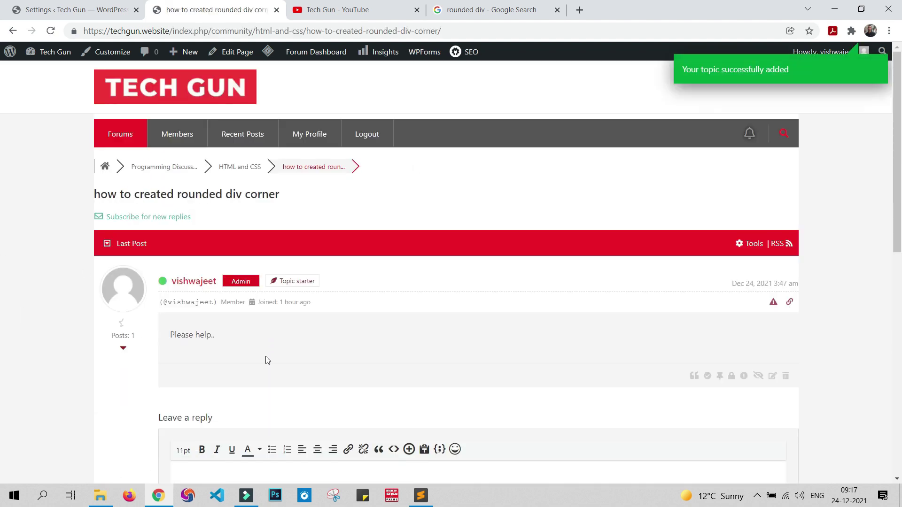
click(123, 134)
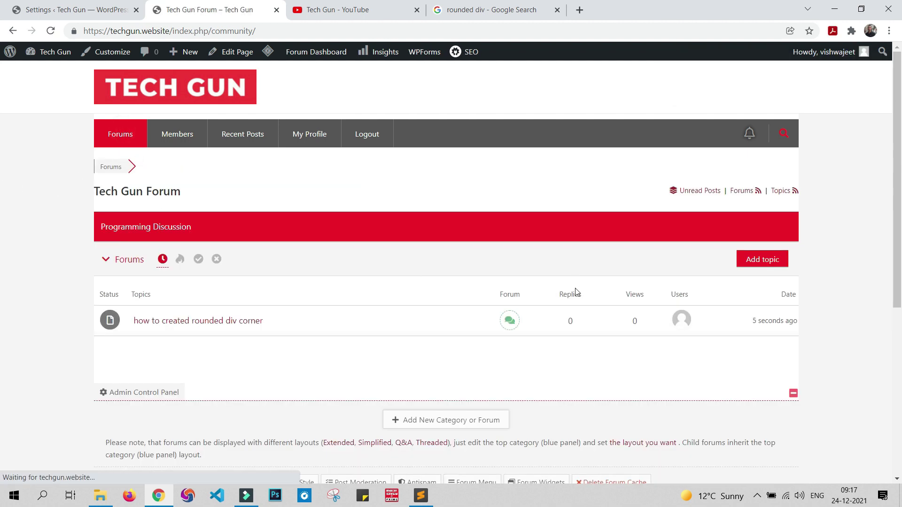
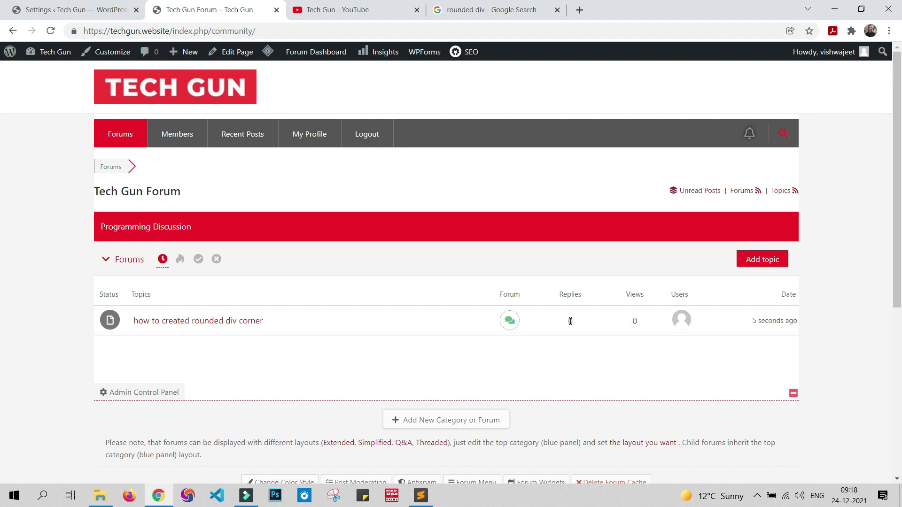
Step: Expand Programming Discussion to show its HTML and CSS, JavaScript and WordPress subforums and topics
click(105, 261)
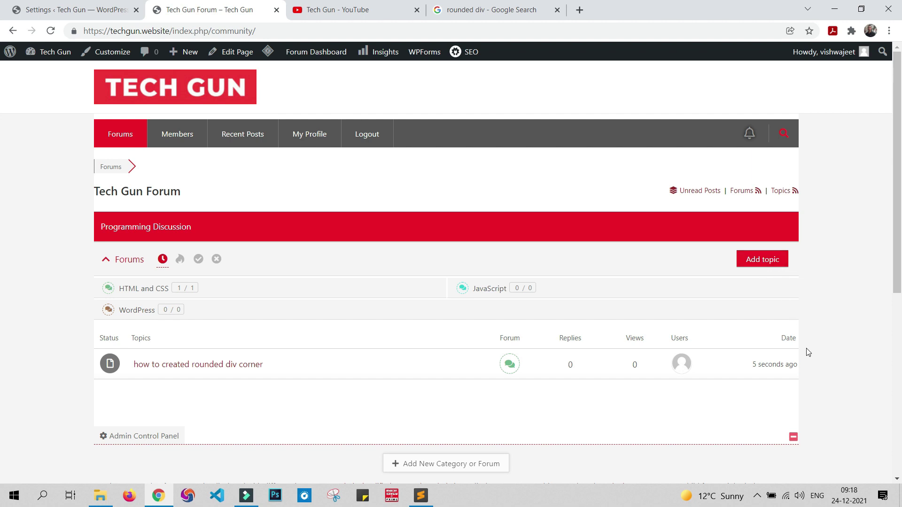
scroll(805, 354, down, 1)
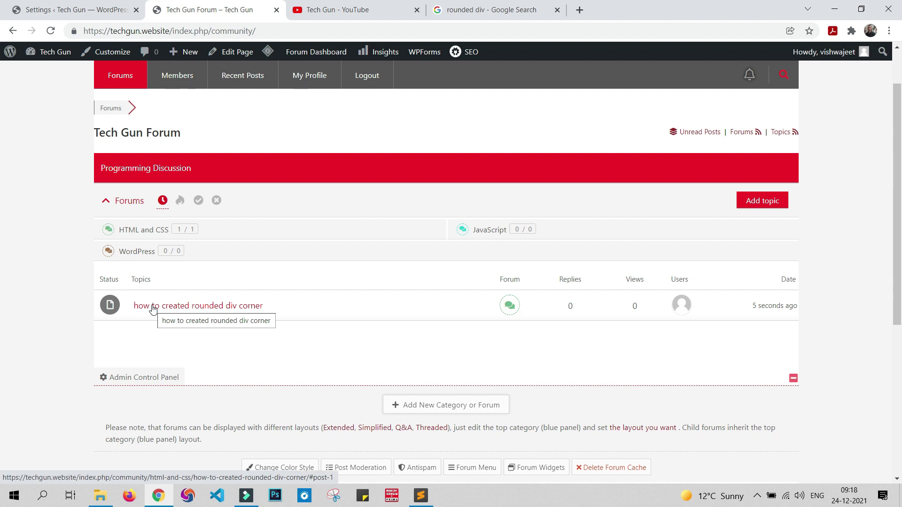
Step: In the 'how to created rounded div corner' topic, post the reply 'use css property border radius'
click(153, 307)
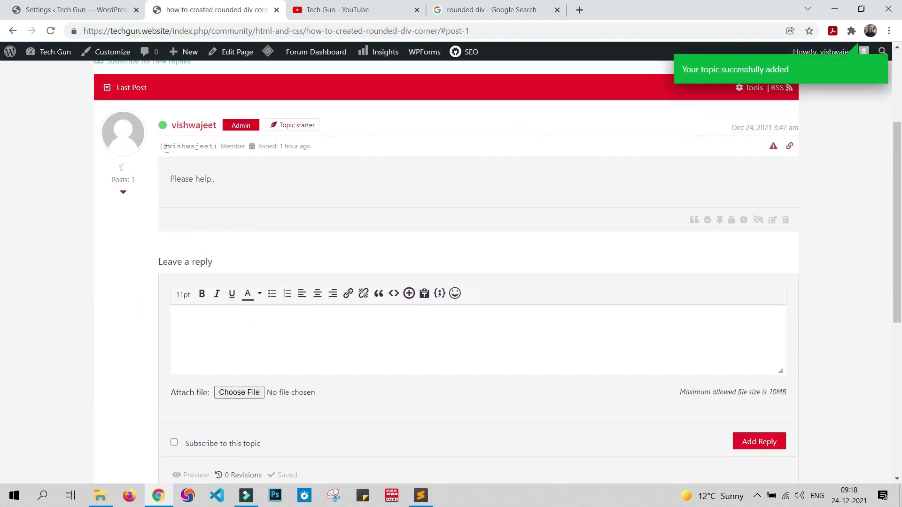
click(250, 315)
text(use)
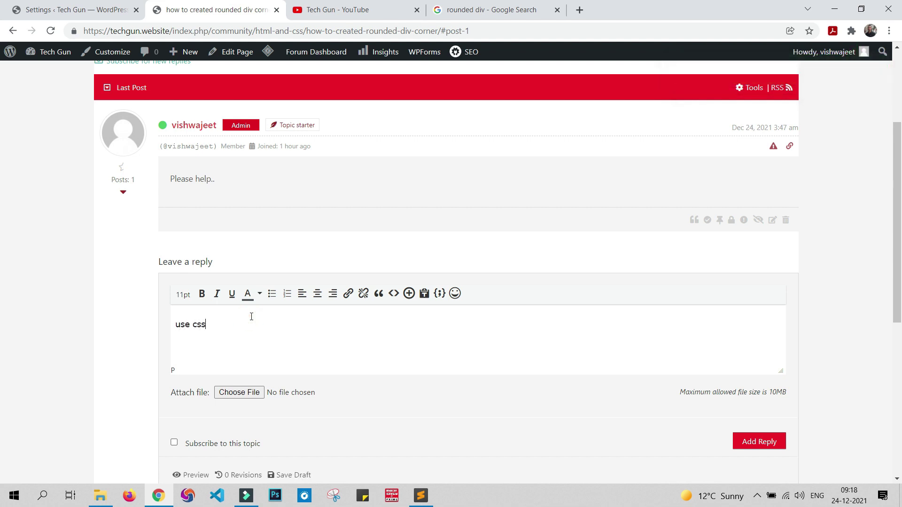
text( css property border radius)
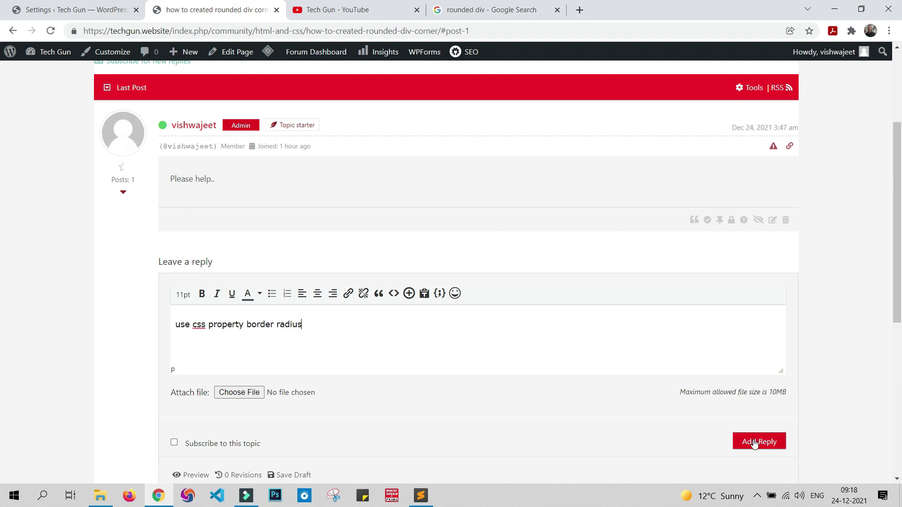
click(755, 444)
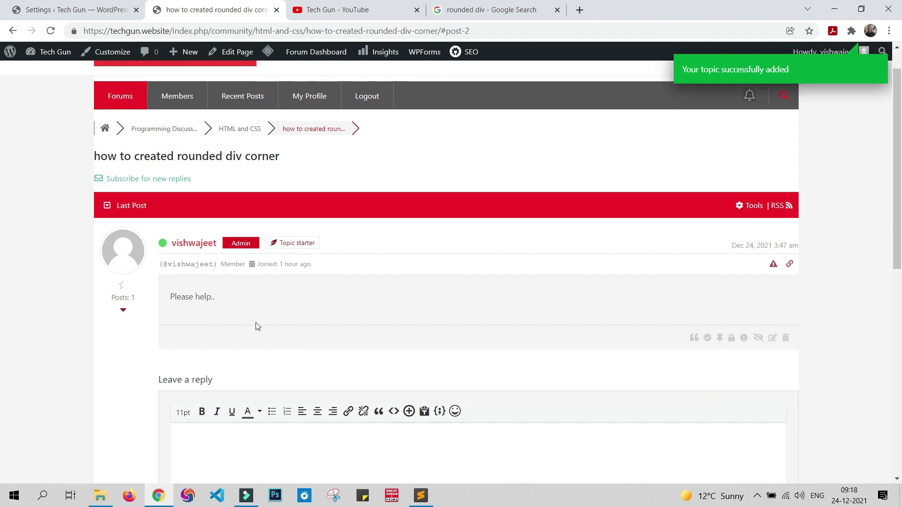
scroll(258, 327, down, 8)
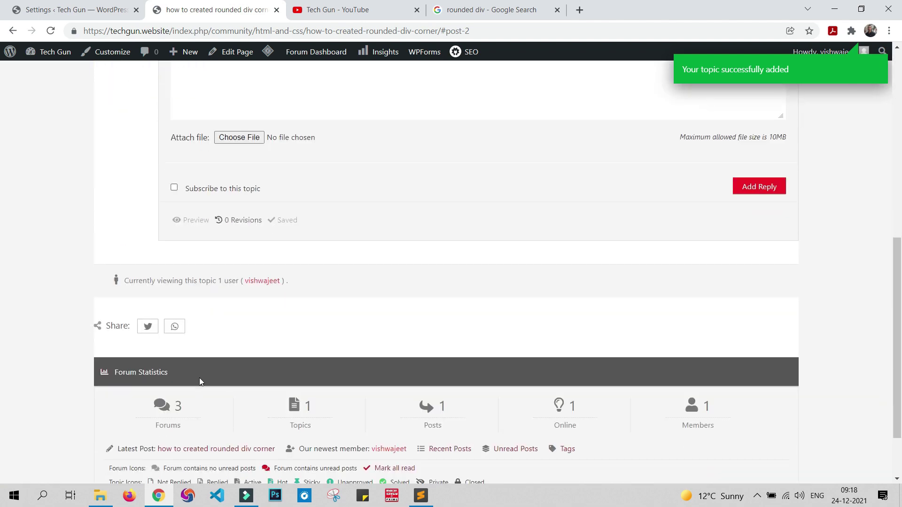
scroll(199, 378, down, 2)
scroll(199, 378, up, 10)
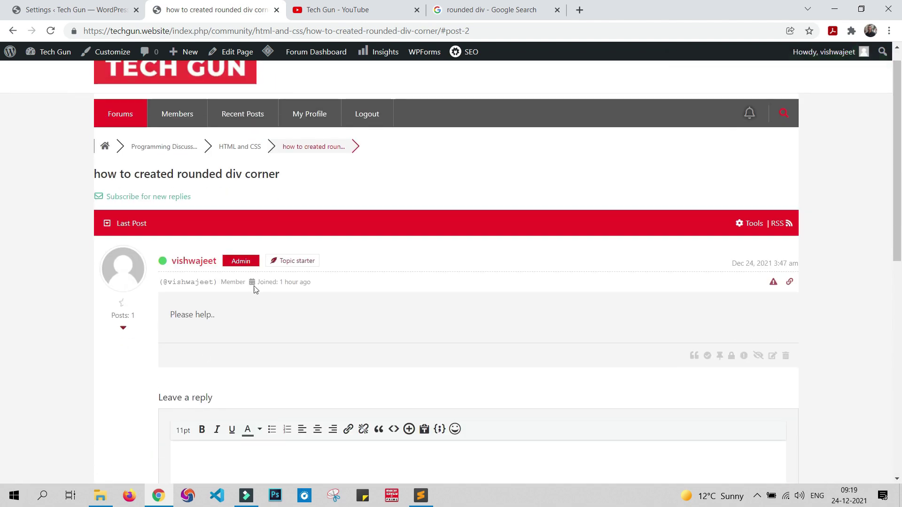
click(101, 149)
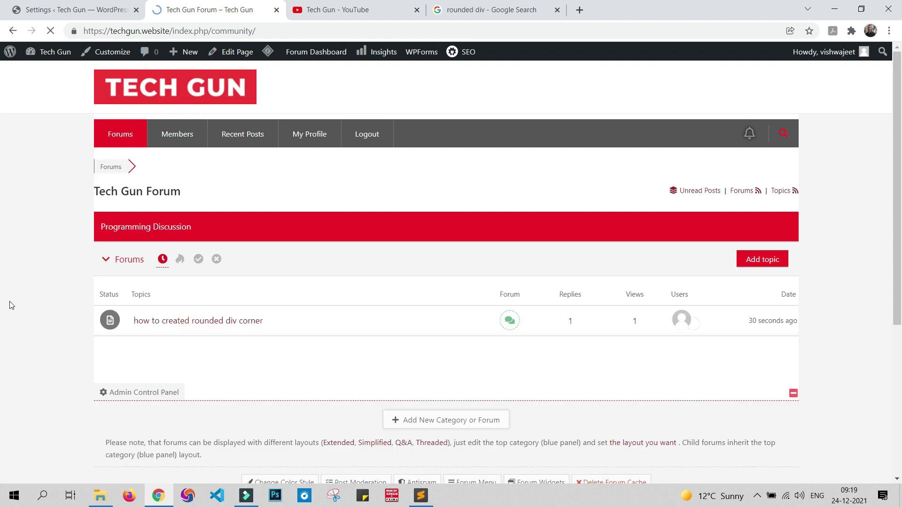
scroll(266, 367, down, 2)
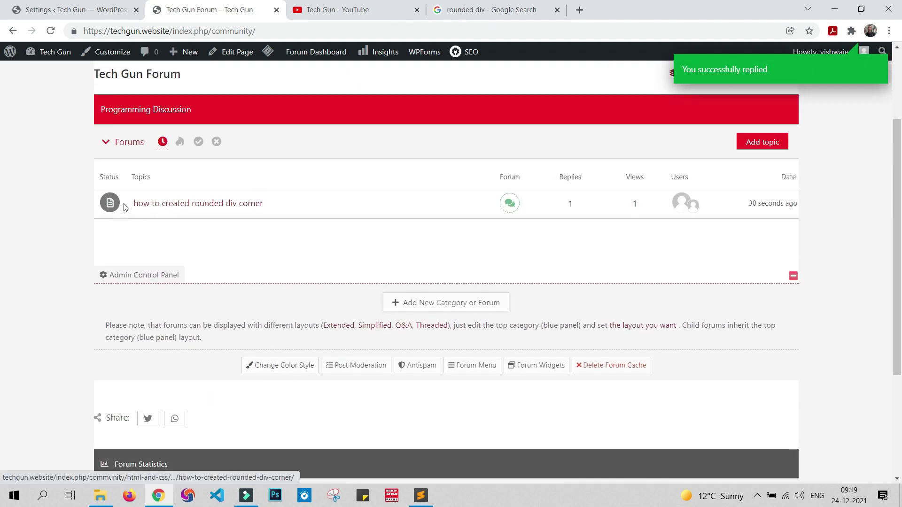
scroll(126, 210, up, 1)
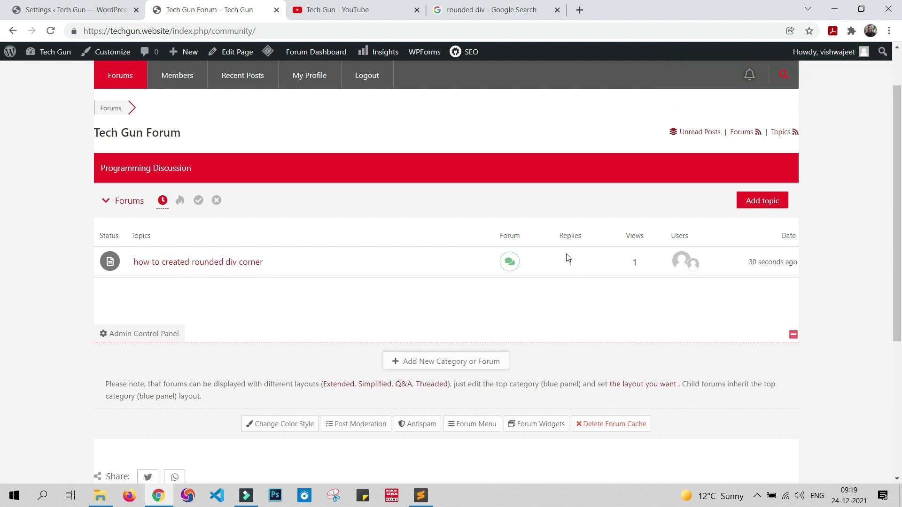
click(229, 263)
scroll(359, 326, down, 2)
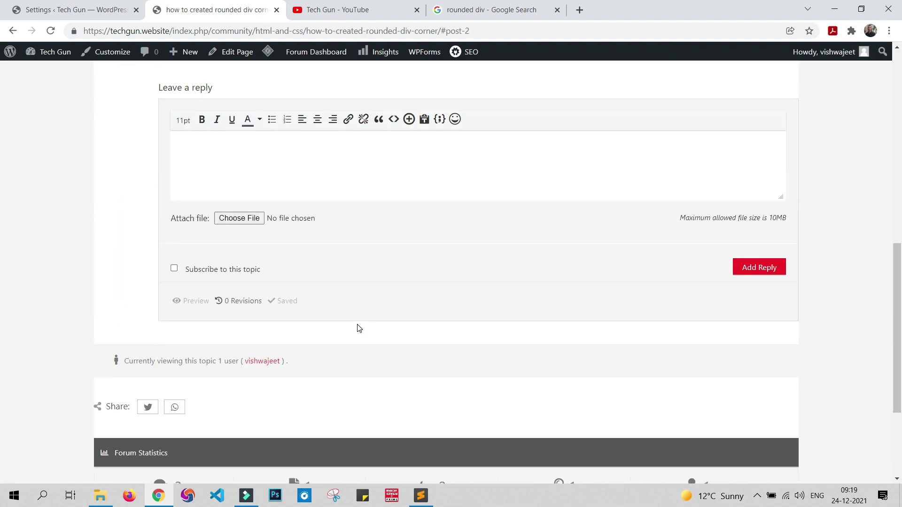
scroll(359, 322, up, 4)
scroll(361, 315, up, 2)
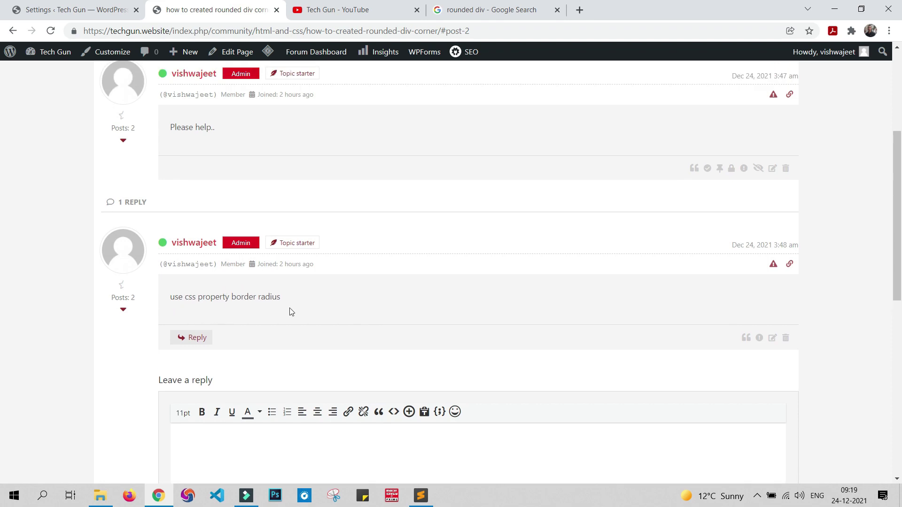
scroll(292, 312, up, 1)
scroll(187, 136, up, 3)
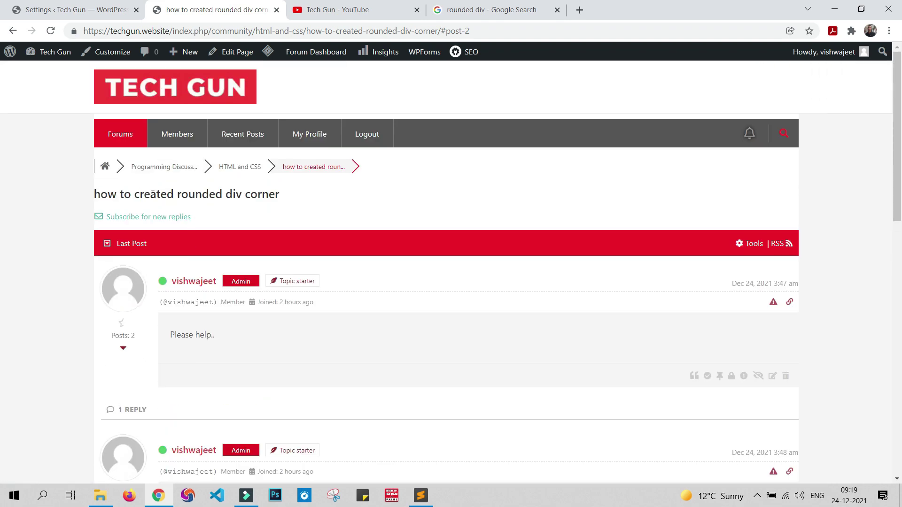
scroll(195, 270, down, 4)
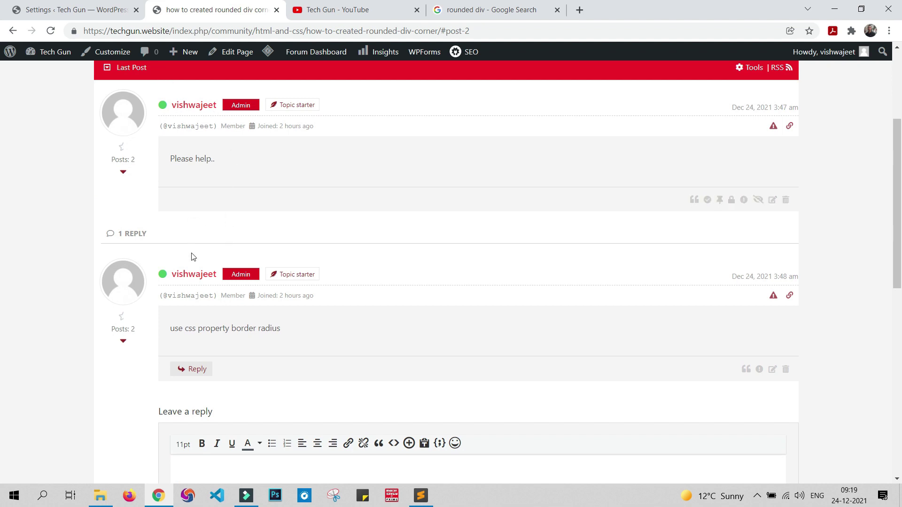
scroll(365, 330, down, 5)
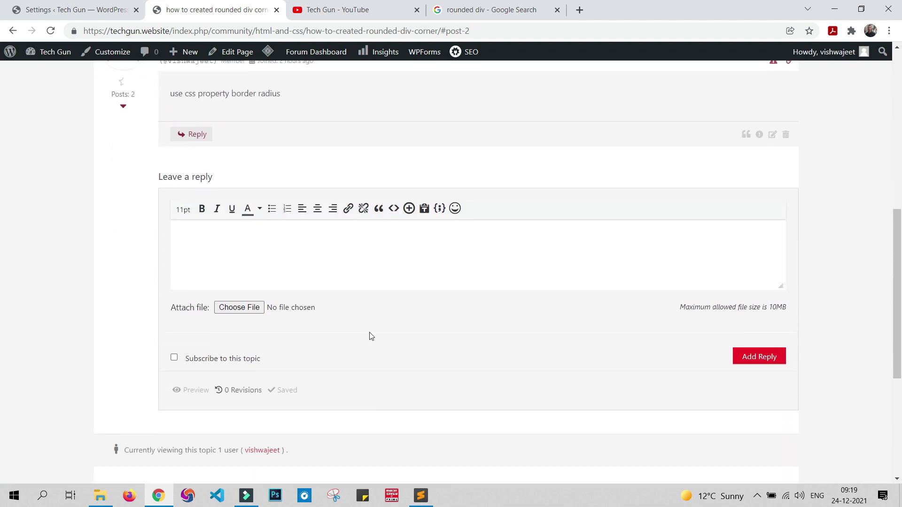
scroll(368, 348, down, 4)
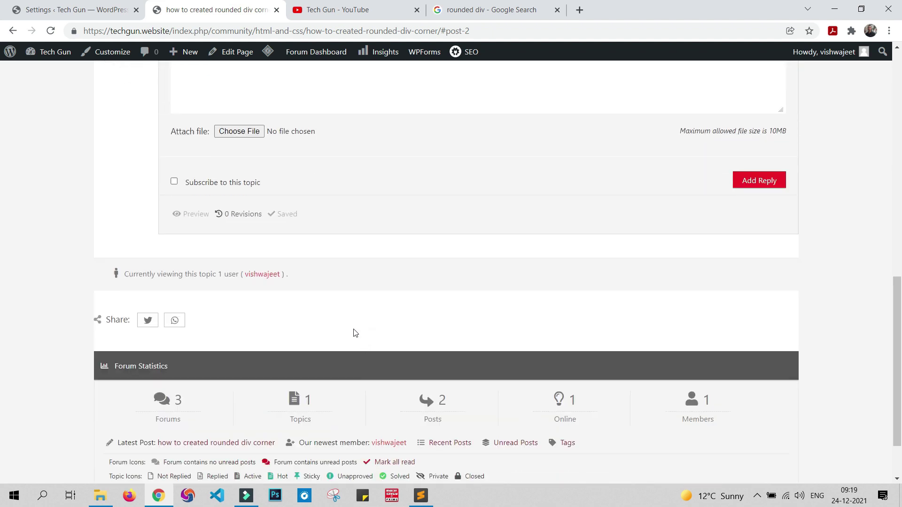
scroll(356, 333, down, 2)
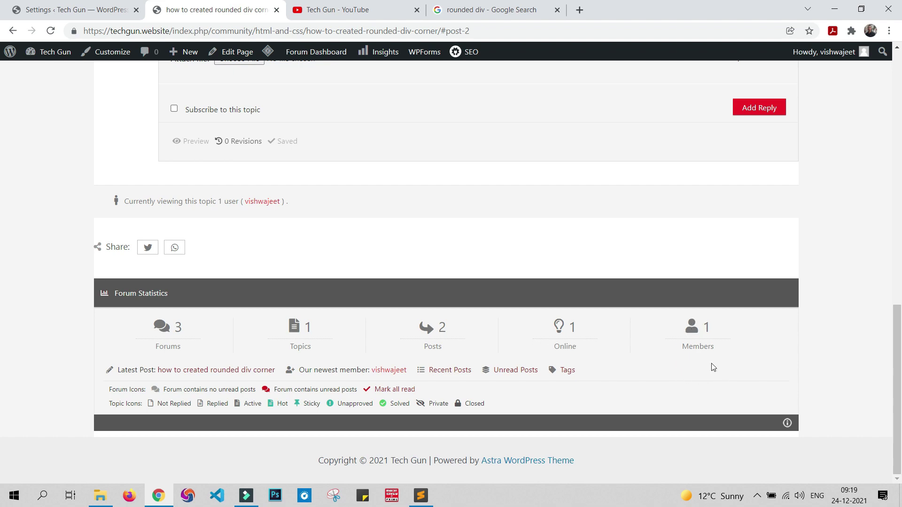
scroll(677, 298, up, 20)
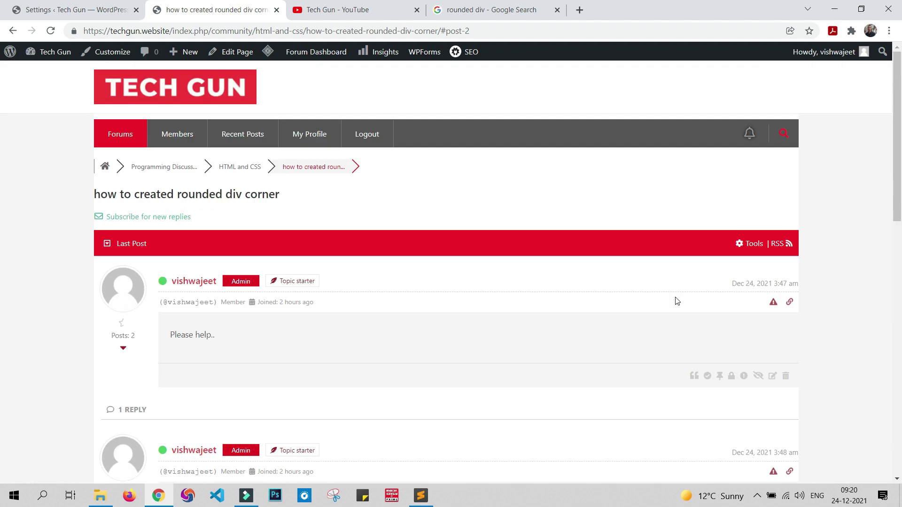
Step: Browse the Members page, then open Recent Posts listing the rounded div corner topic
click(174, 134)
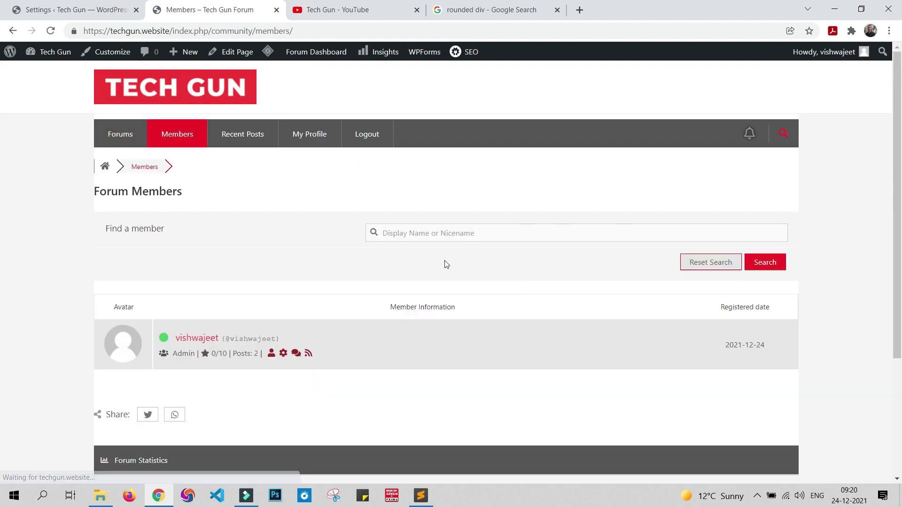
scroll(162, 341, down, 4)
scroll(168, 360, up, 4)
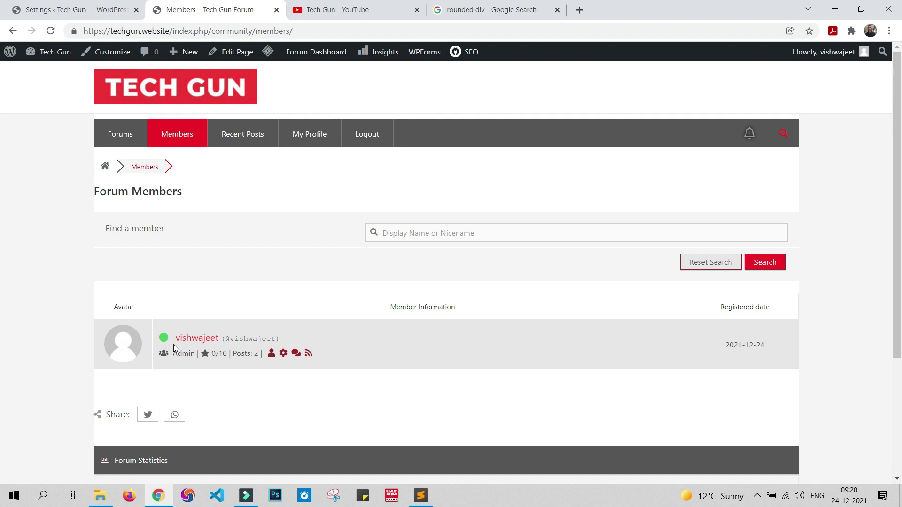
click(245, 140)
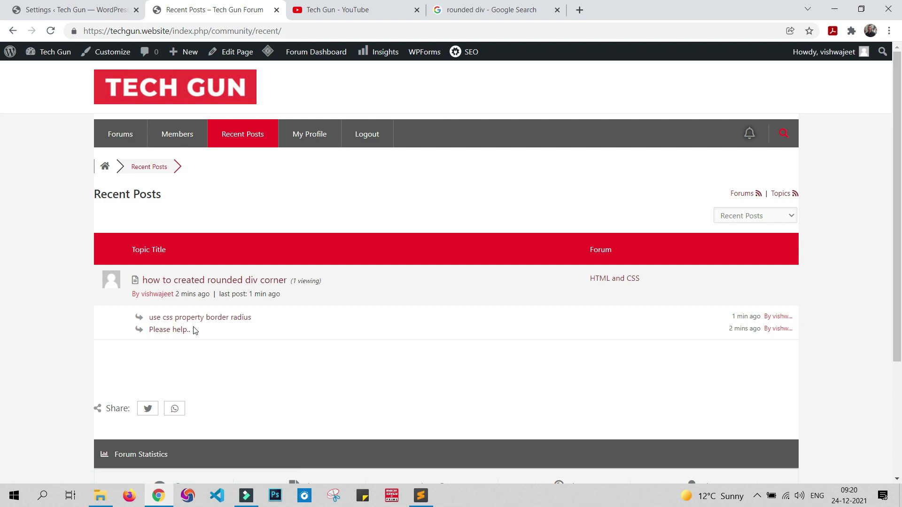
Step: Review the admin's member profile and activity stats, then go back to the Forum Settings tab
click(316, 135)
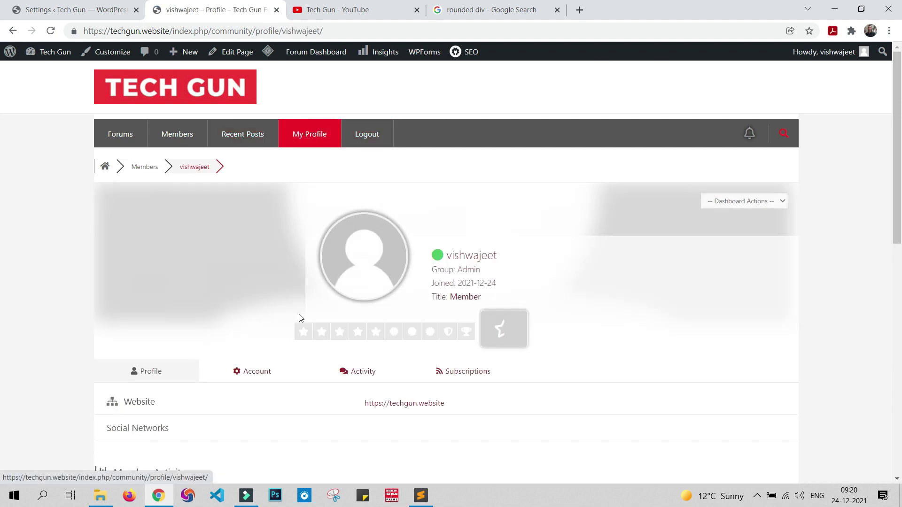
scroll(429, 282, down, 3)
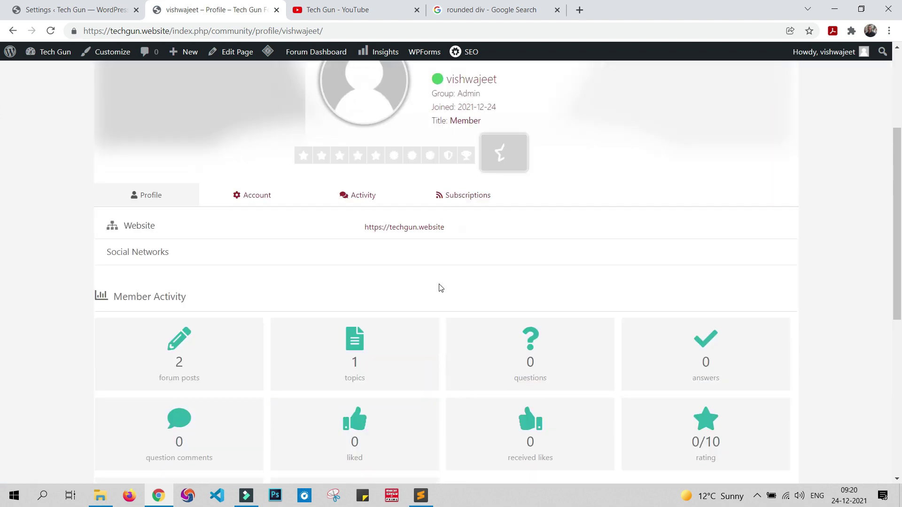
scroll(440, 288, down, 3)
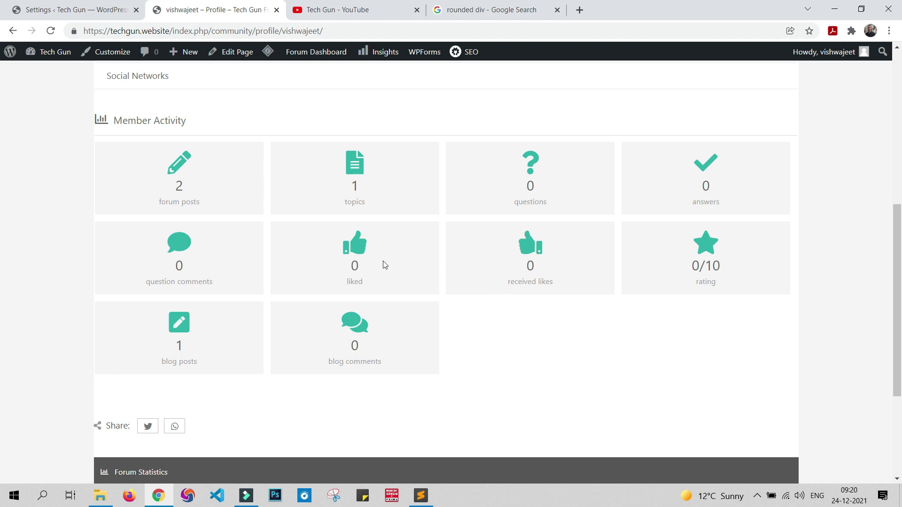
scroll(423, 326, up, 7)
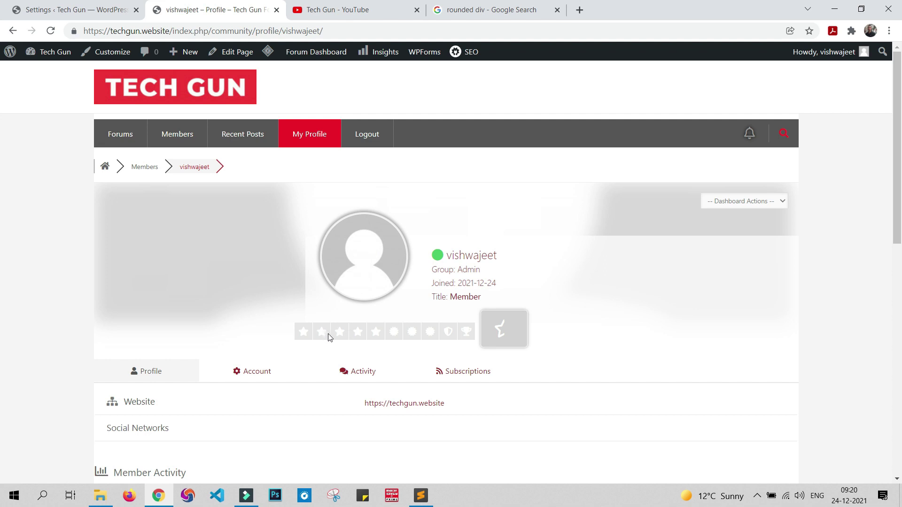
click(45, 9)
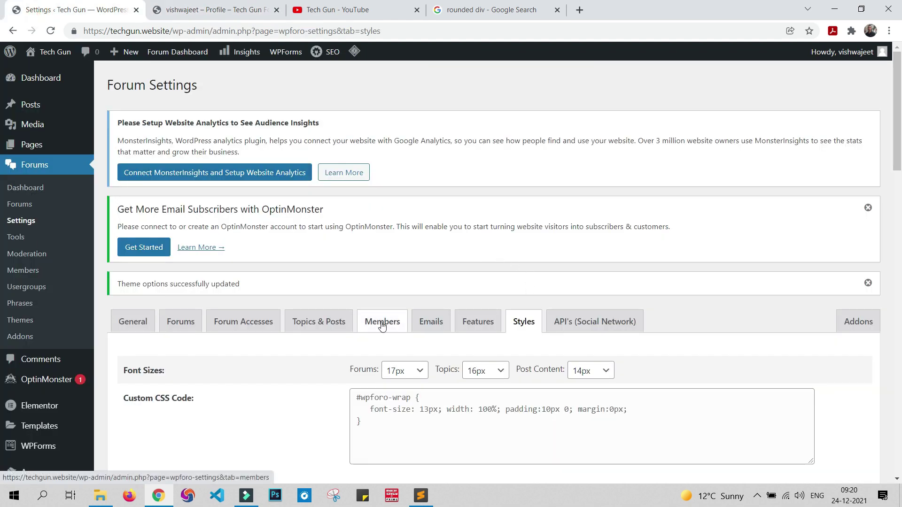
Step: Open the Members settings and review rating levels 0–10, from New Member to Illustrious Member
click(382, 322)
scroll(604, 275, down, 5)
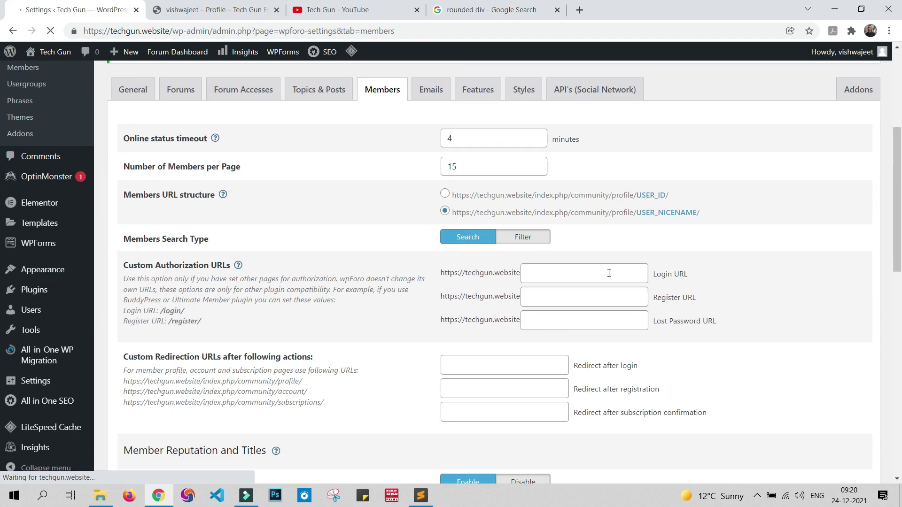
scroll(611, 272, down, 3)
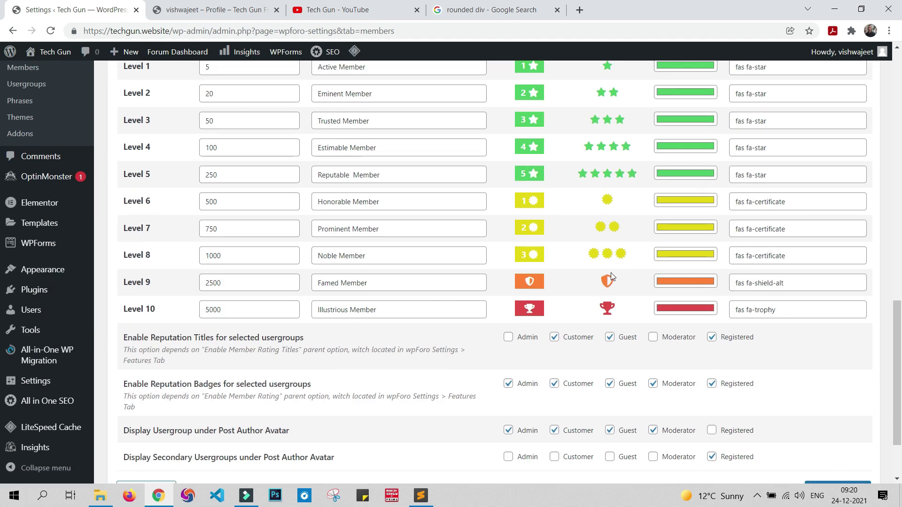
scroll(611, 272, up, 3)
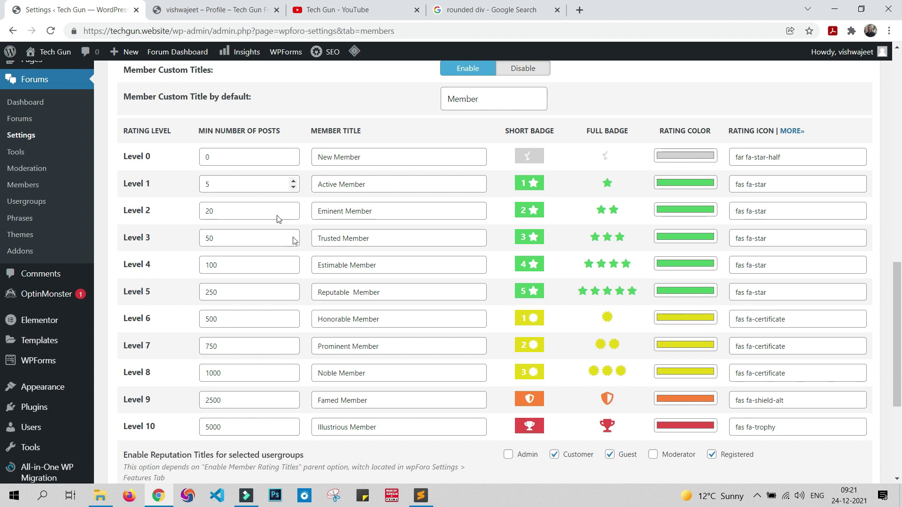
Step: Open the profile's Account page and review its display name, website, social and password fields
click(202, 12)
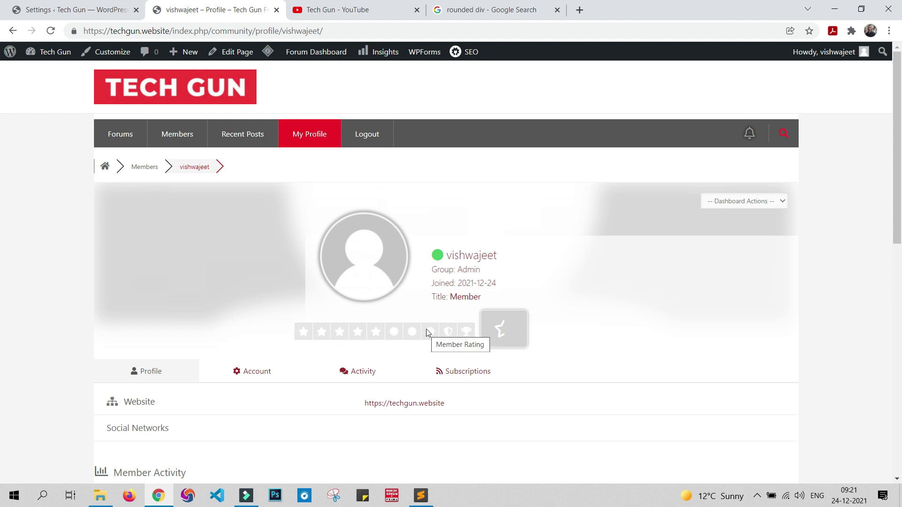
click(253, 373)
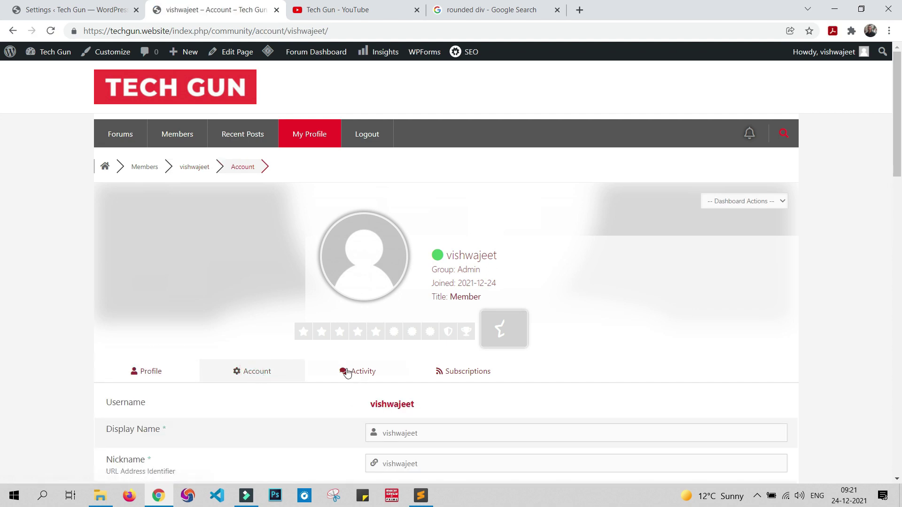
scroll(423, 345, down, 3)
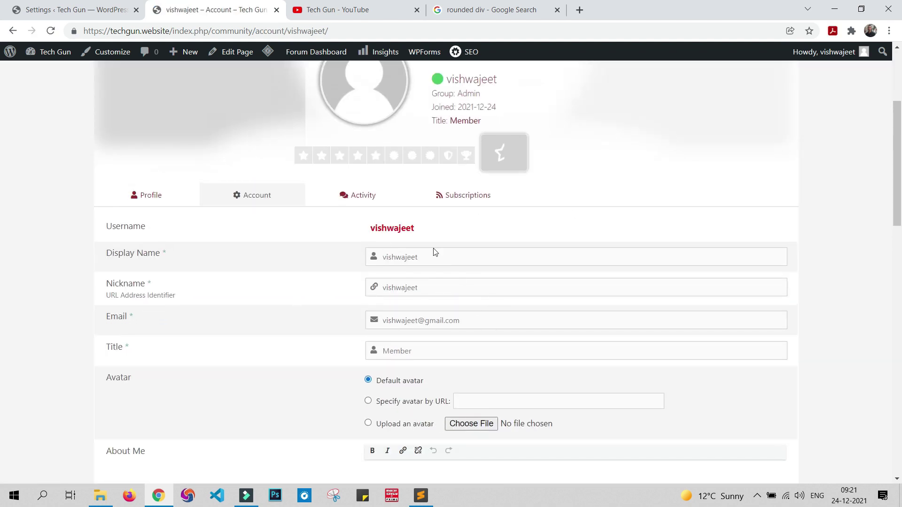
scroll(505, 321, down, 3)
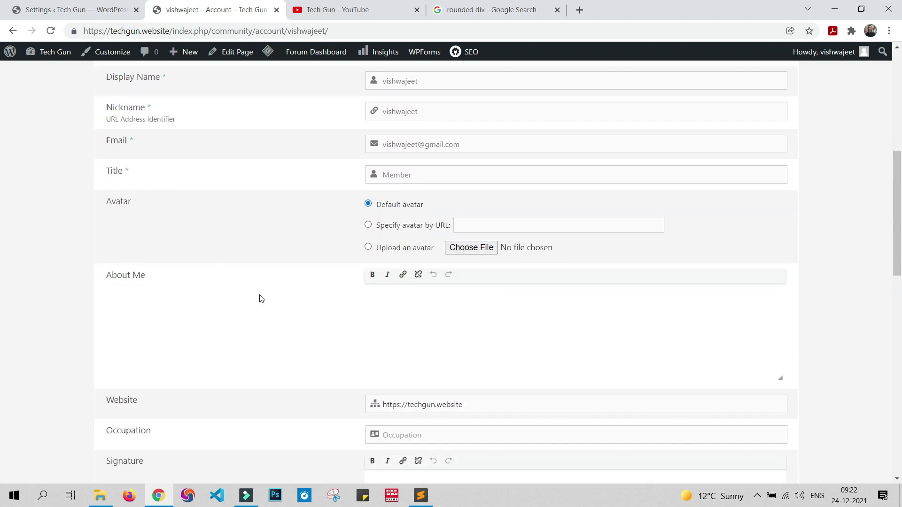
scroll(408, 310, down, 2)
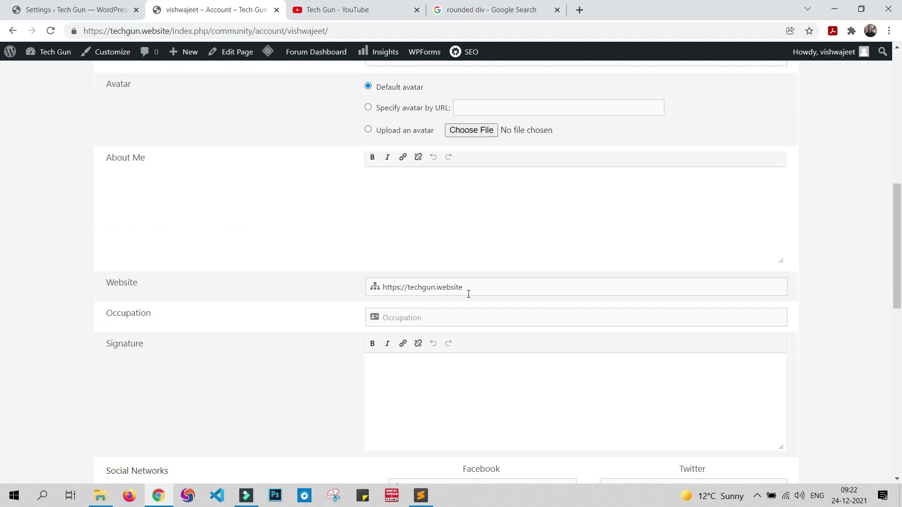
scroll(455, 309, down, 4)
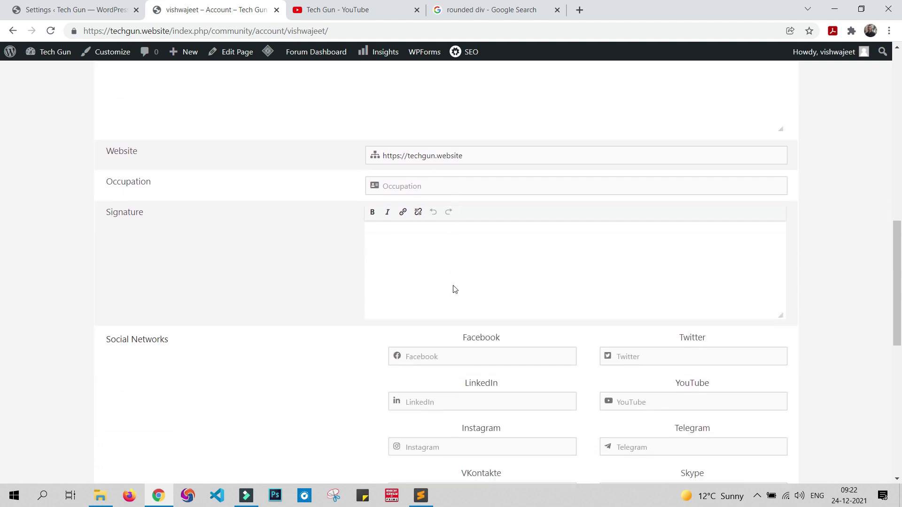
scroll(470, 226, down, 2)
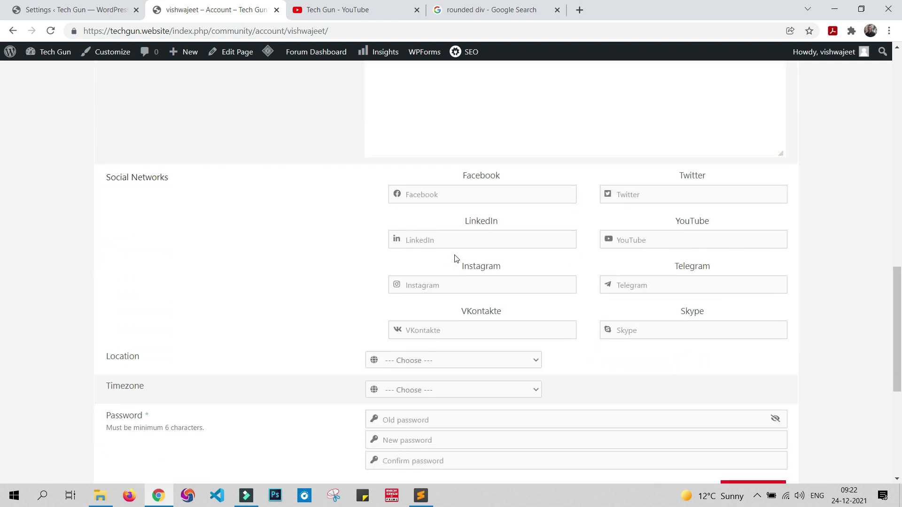
scroll(390, 420, down, 4)
scroll(397, 367, up, 20)
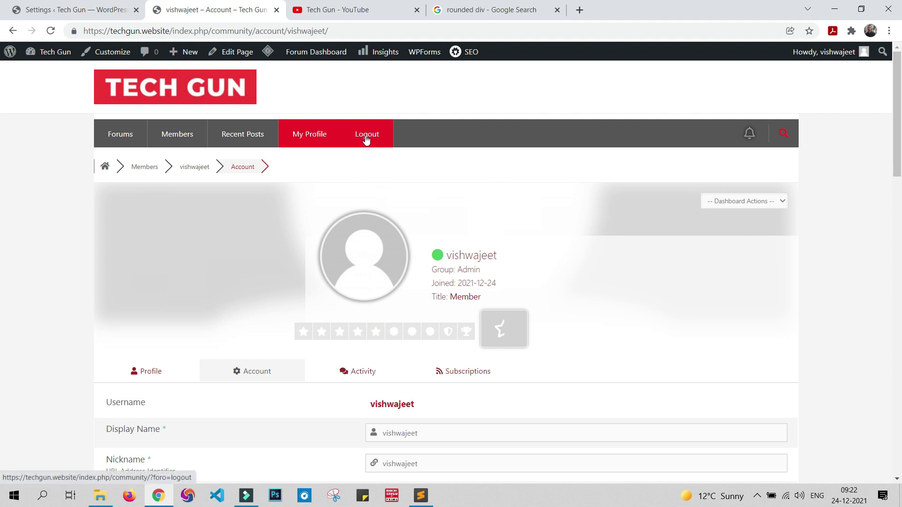
Step: Search the forum for 'rounded corner' and look over the two matching HTML and CSS posts
click(783, 134)
click(748, 135)
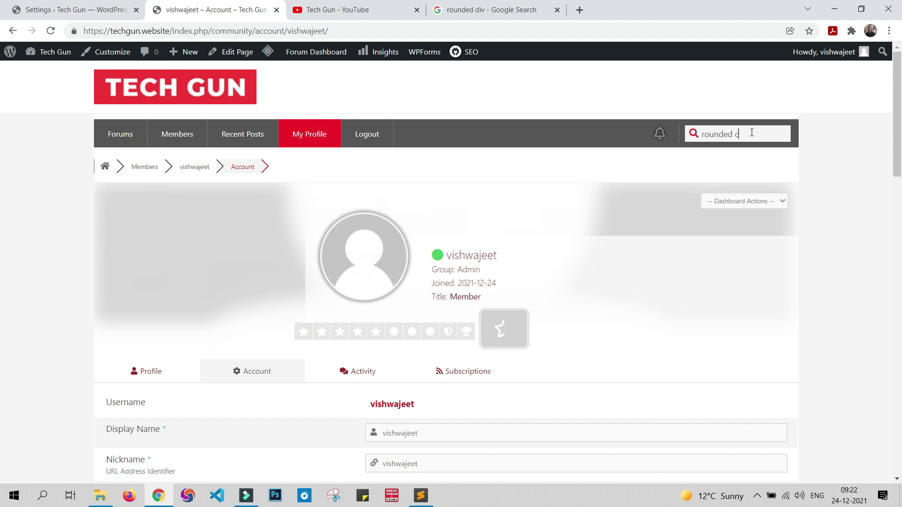
key(Return)
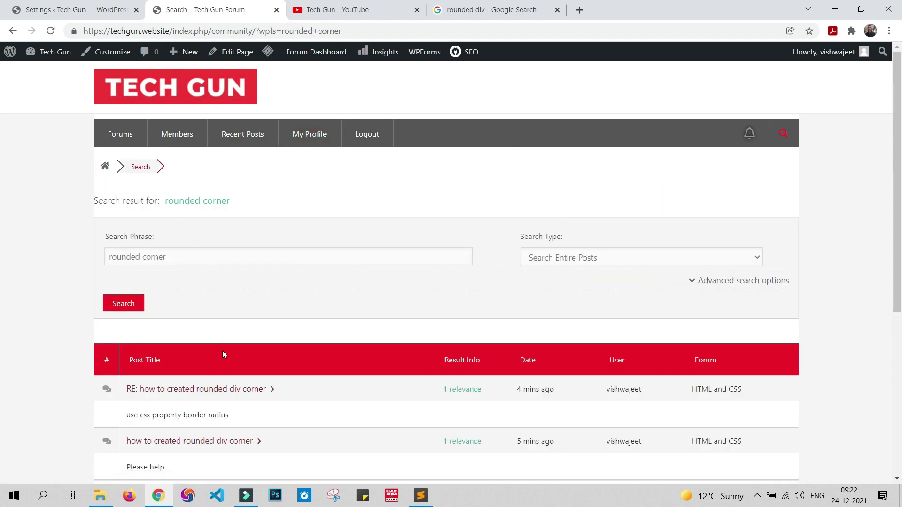
scroll(222, 329, down, 3)
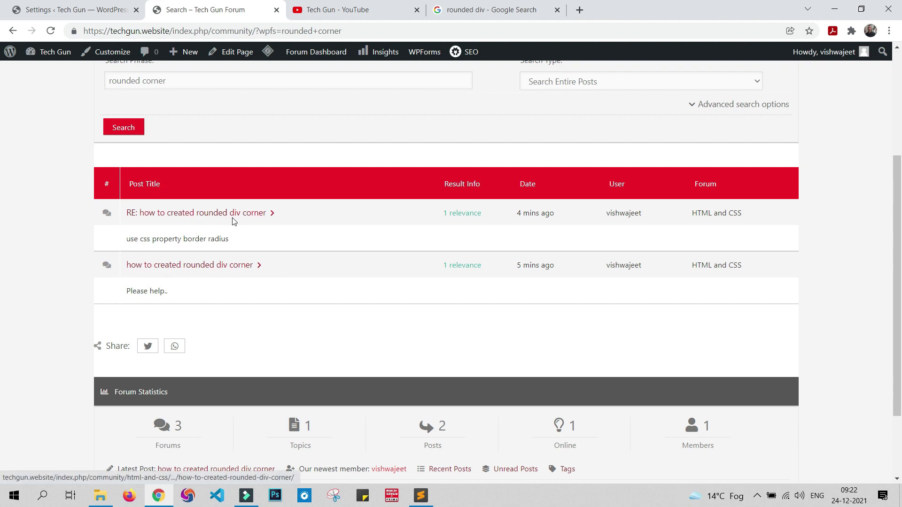
scroll(244, 301, up, 3)
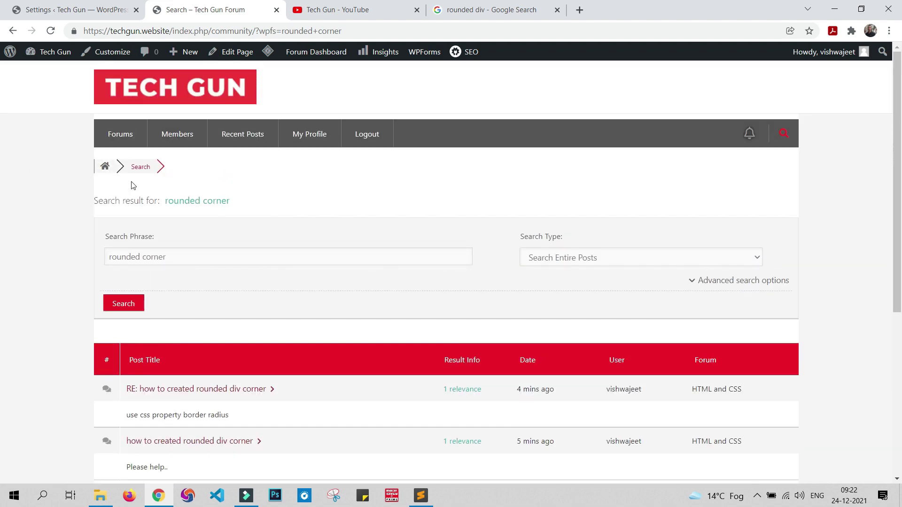
Step: Return to the Forums index and select the site address in the address bar
click(109, 140)
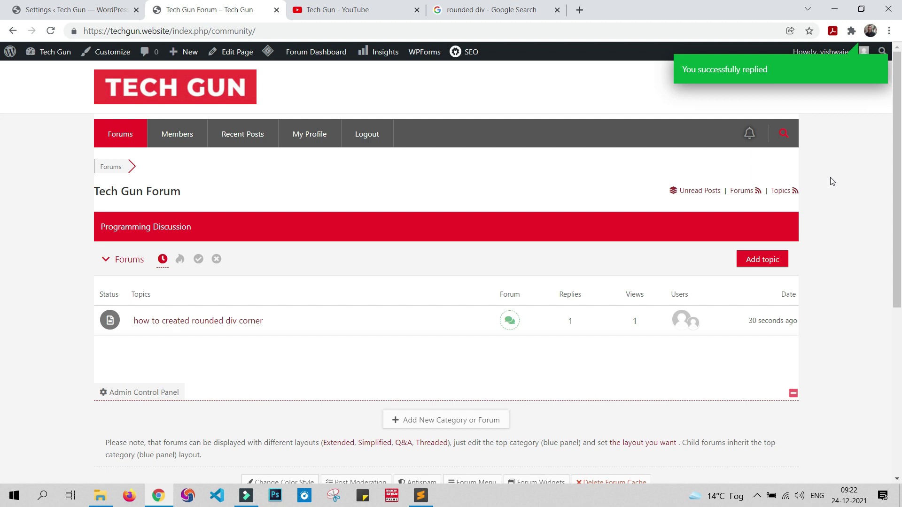
drag(168, 32, 4, 34)
key(ctrl+c)
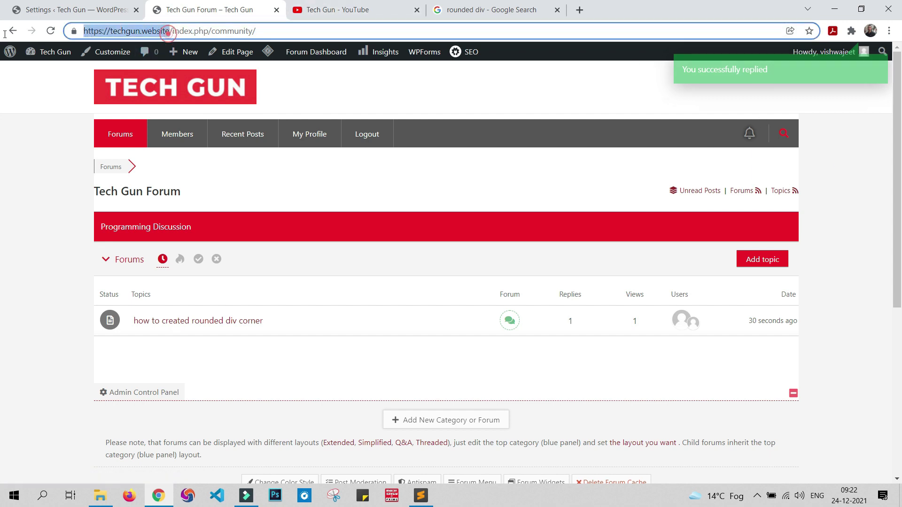
click(889, 31)
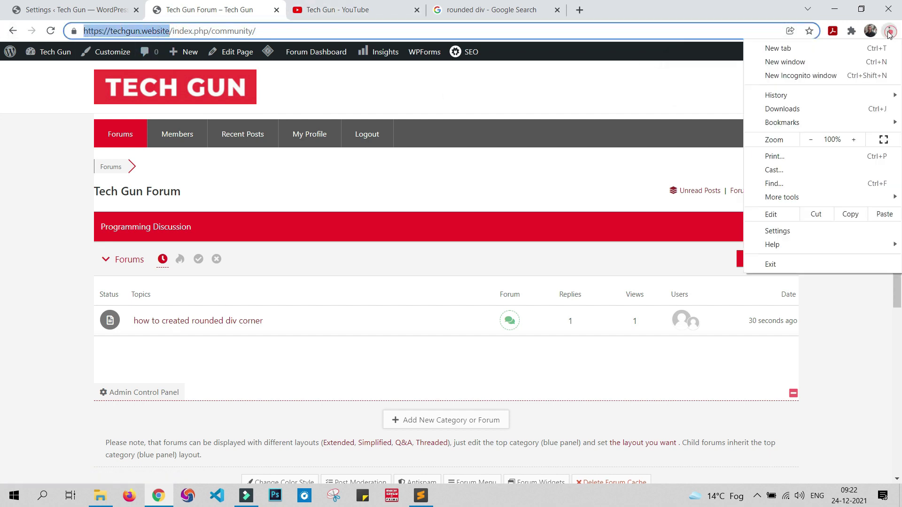
Step: Load the copied site address as a guest in a new incognito window
click(816, 76)
key(ctrl+v)
text(/)
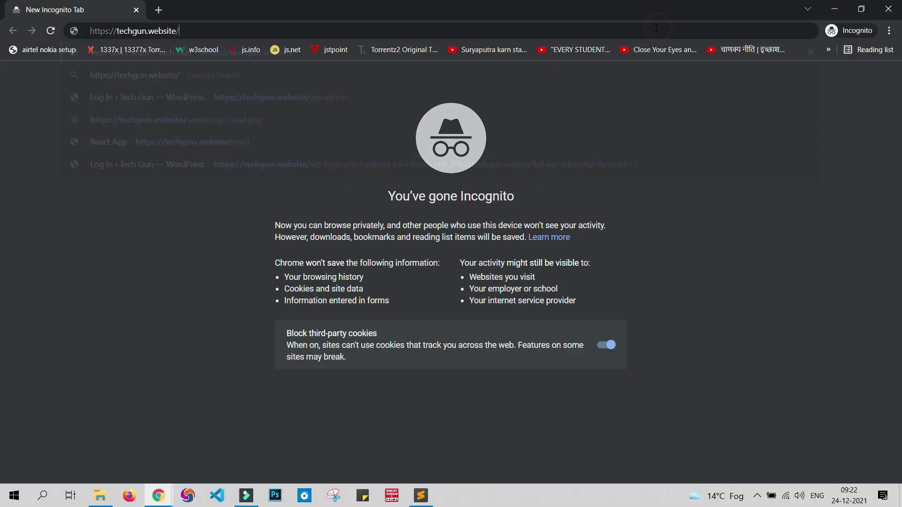
key(Return)
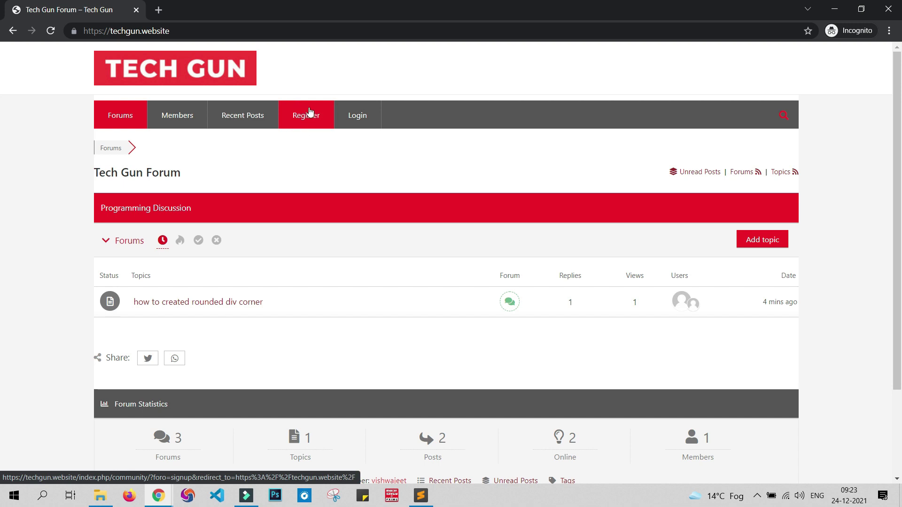
scroll(463, 273, down, 3)
scroll(467, 276, up, 3)
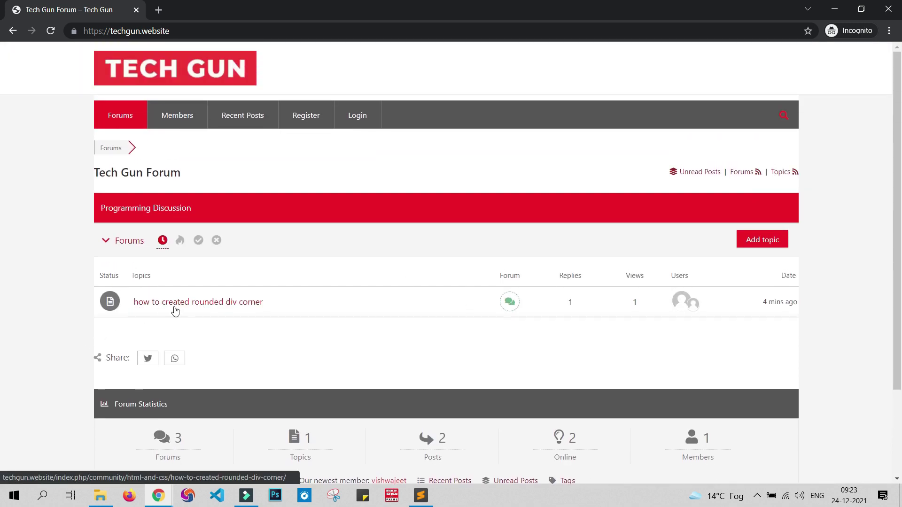
Step: Open the rounded div corner topic and attempt a reply, triggering the 'Please Login or Register' notice
click(153, 301)
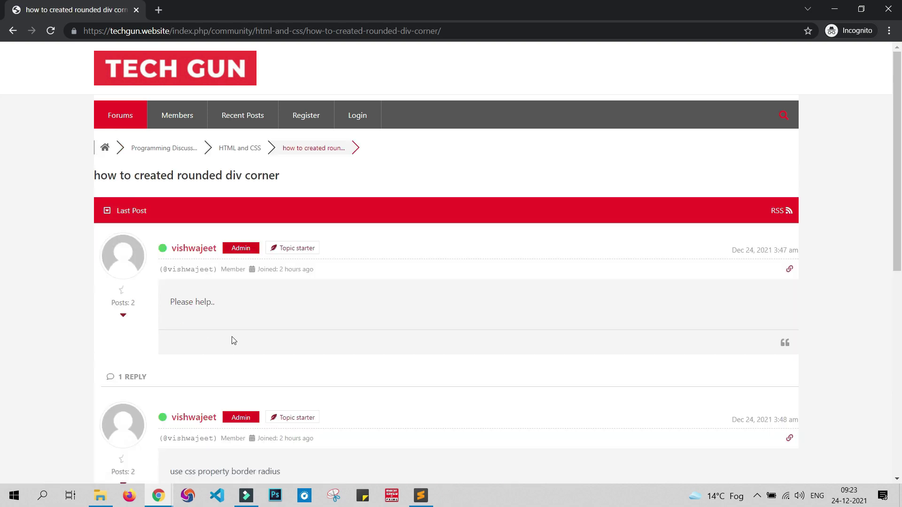
scroll(247, 297, down, 3)
scroll(202, 216, up, 3)
scroll(258, 253, down, 5)
scroll(238, 278, down, 1)
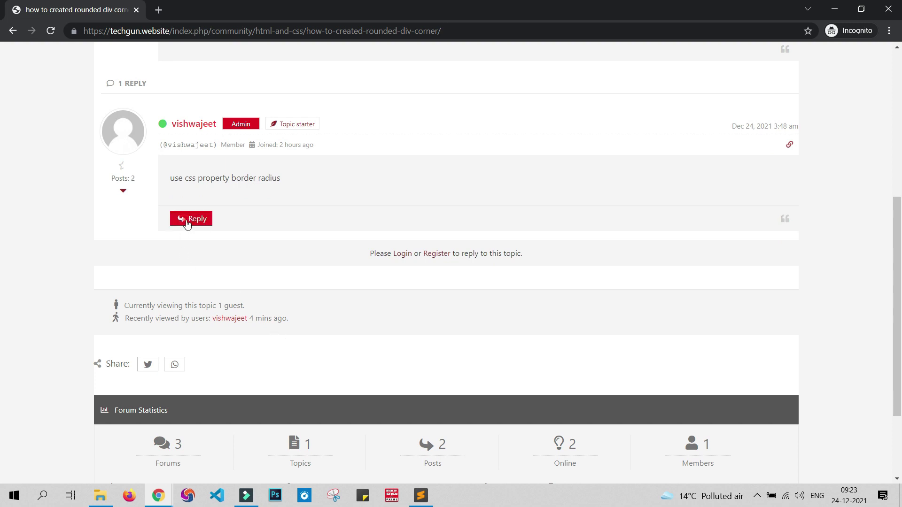
click(187, 220)
scroll(368, 284, up, 6)
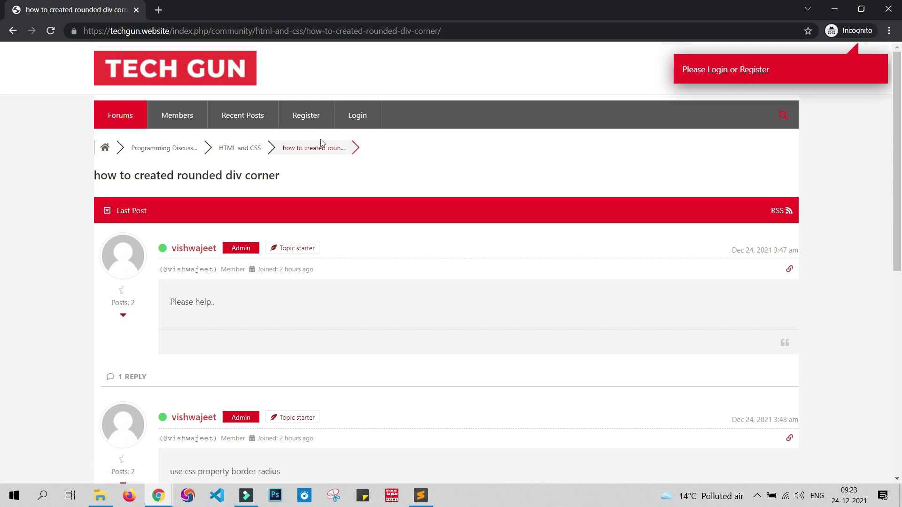
Step: Check the Registration form's Username and Email fields, then go to the Login page
click(311, 121)
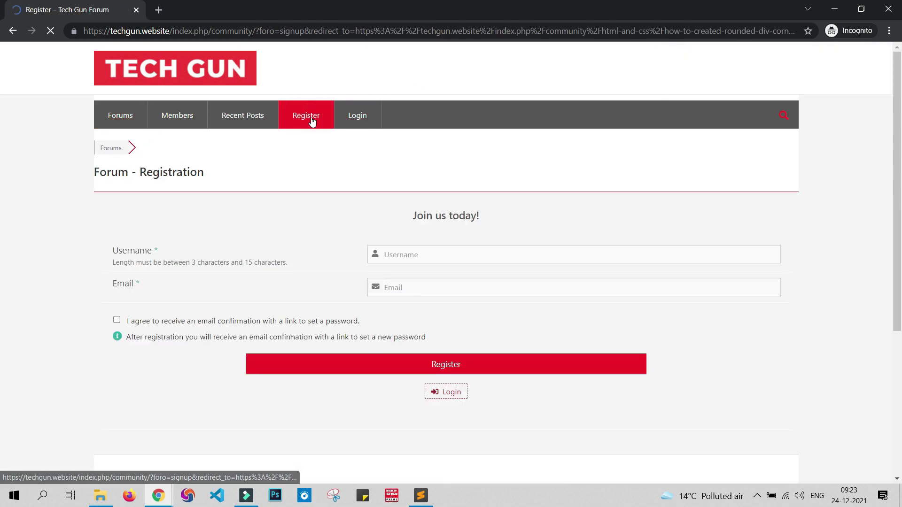
click(437, 249)
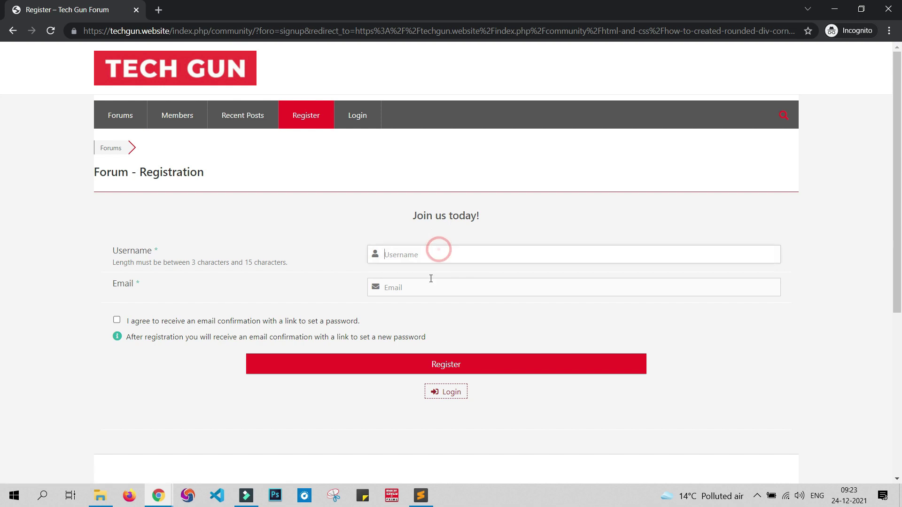
click(430, 288)
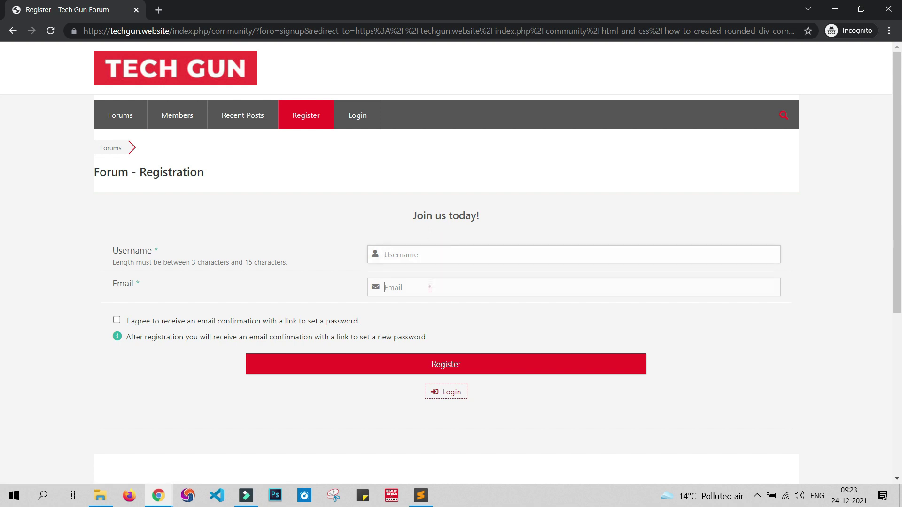
click(361, 120)
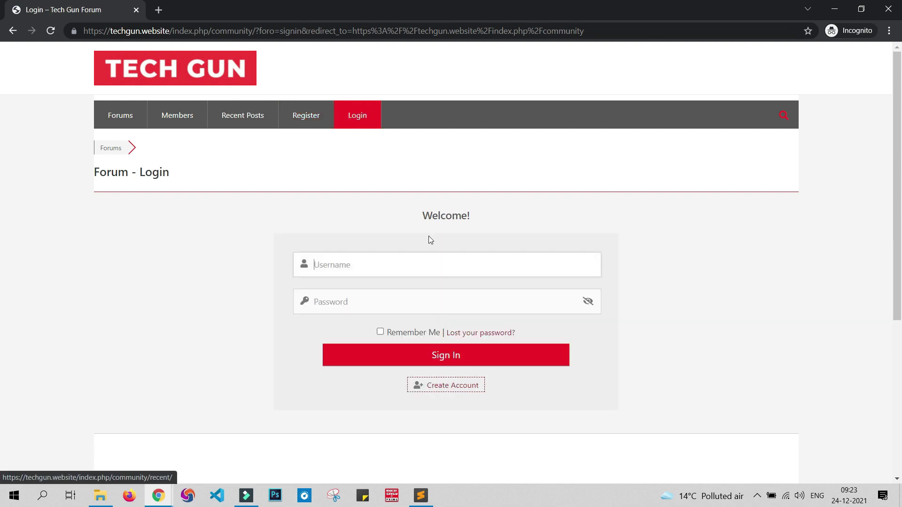